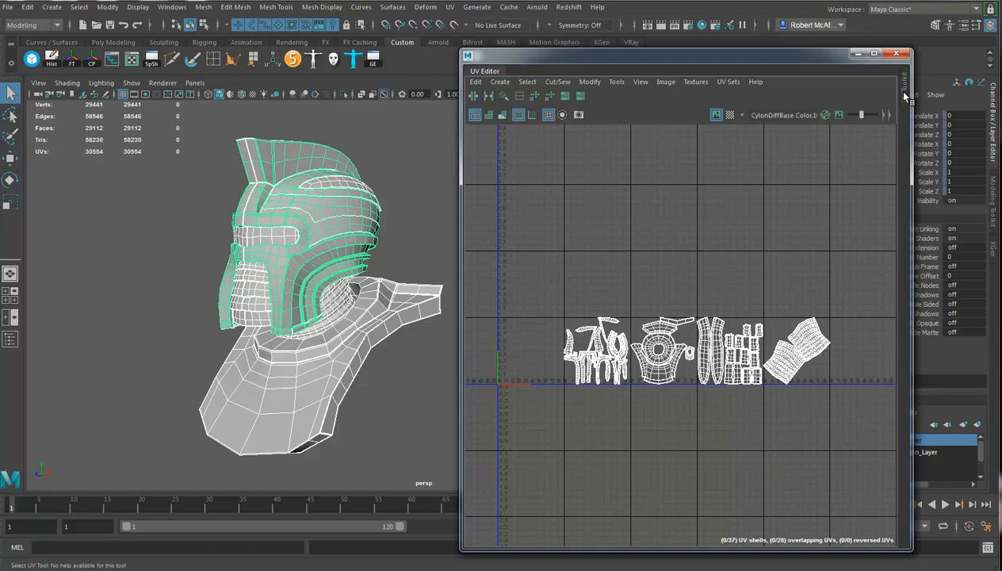
Show the UV Toolkit beside the UV layout and expand its Transform options.
left_click(903, 94)
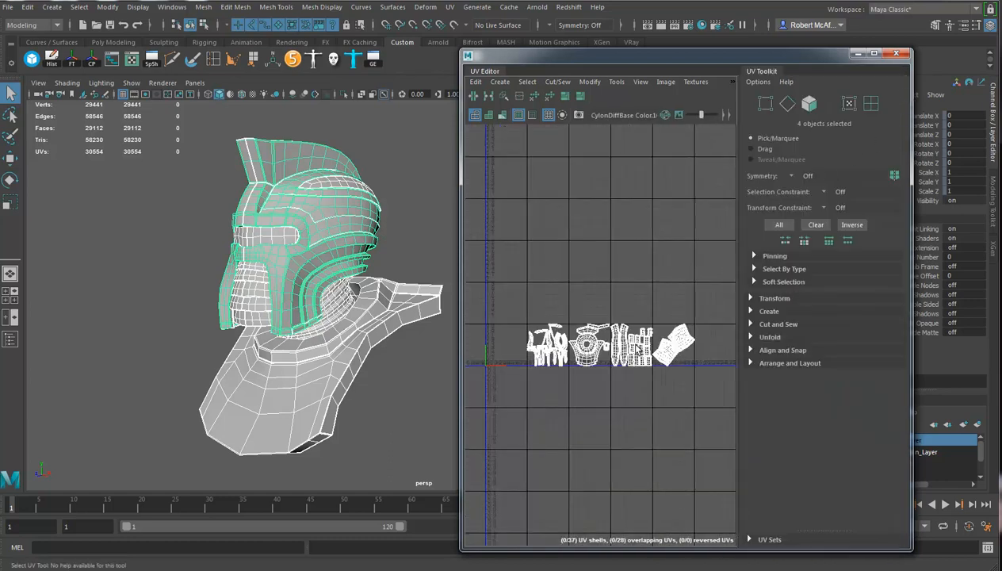
left_click_drag(388, 301, 361, 313, "alt")
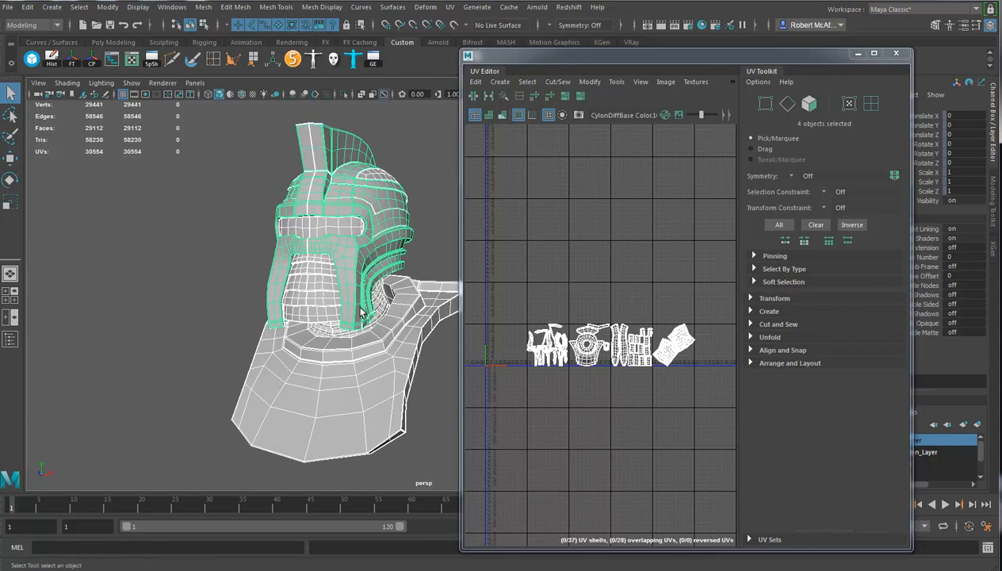
left_click_drag(364, 311, 377, 311, "alt")
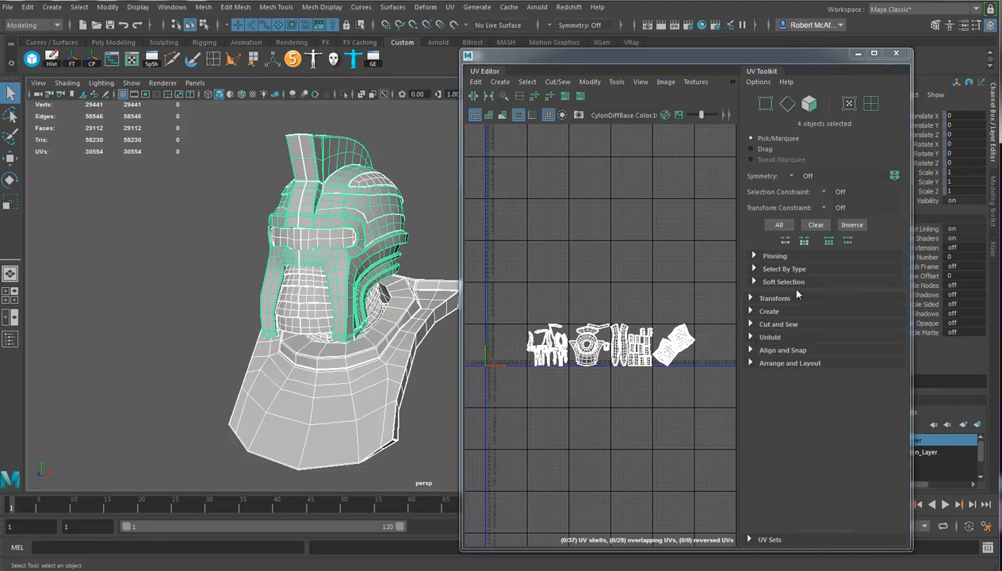
left_click(760, 299)
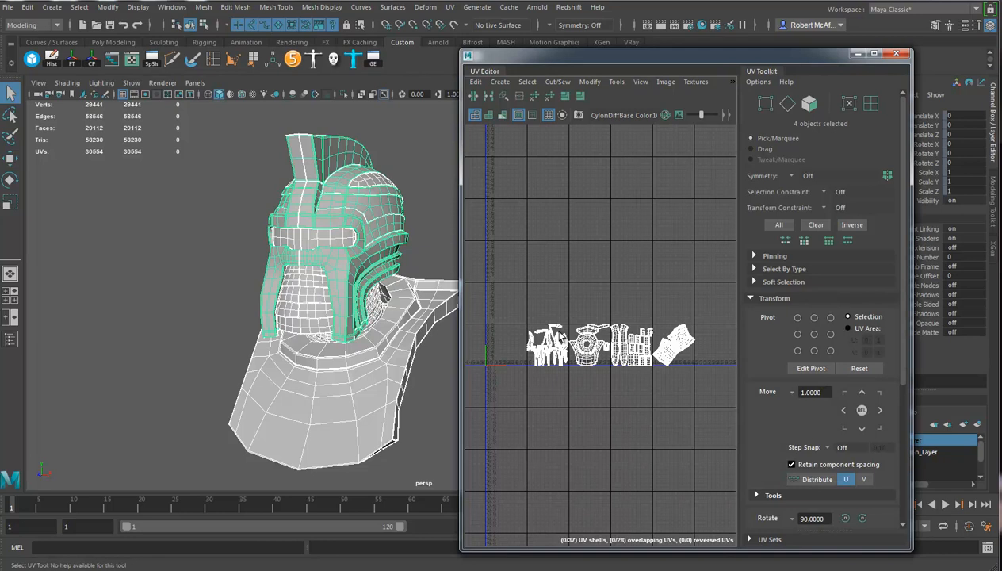
Select the helmet shell, the visor and grill piece, and the collar individually to examine which UV tile each occupies.
left_click(364, 396)
left_click(328, 271)
left_click(324, 154)
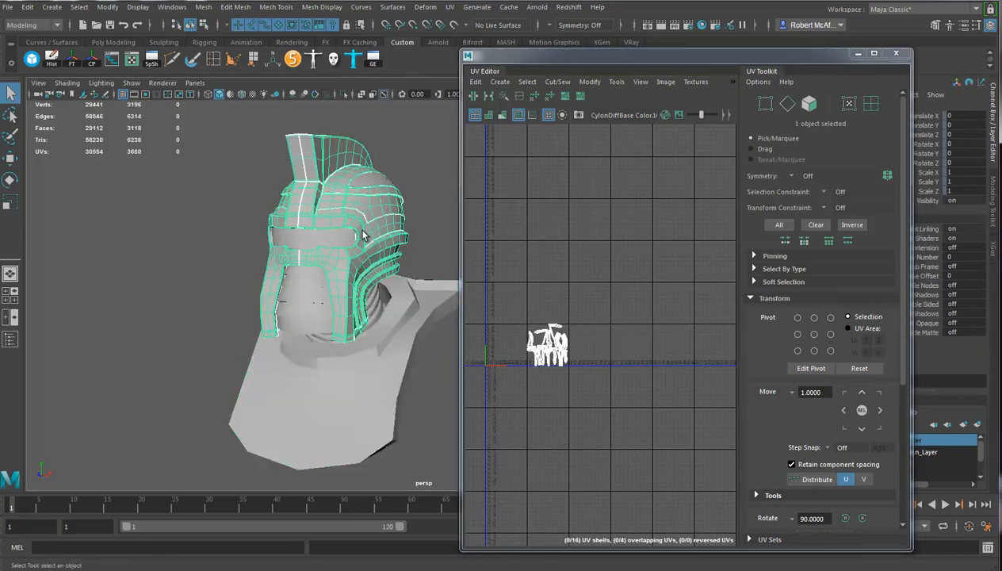
left_click(362, 181)
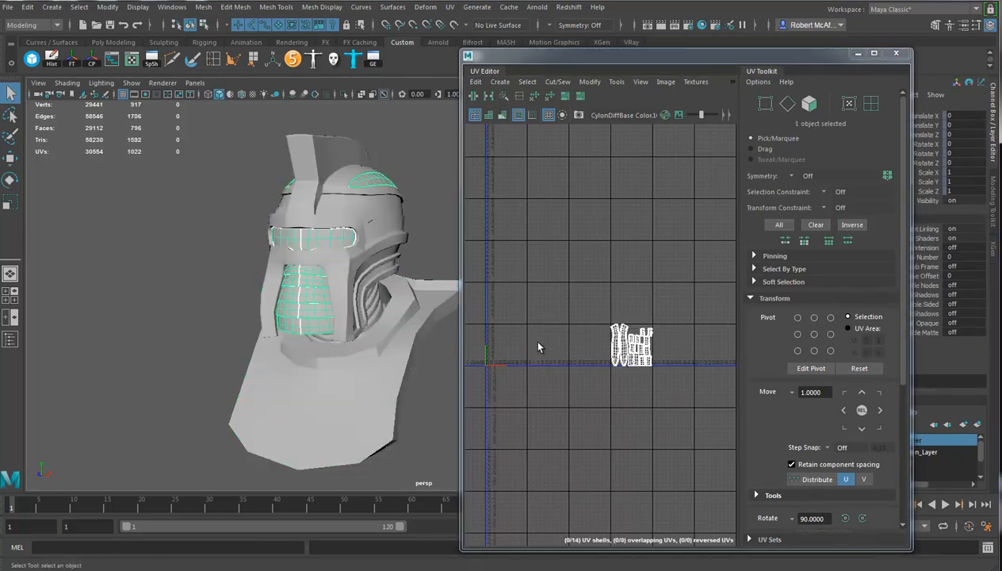
left_click(334, 412)
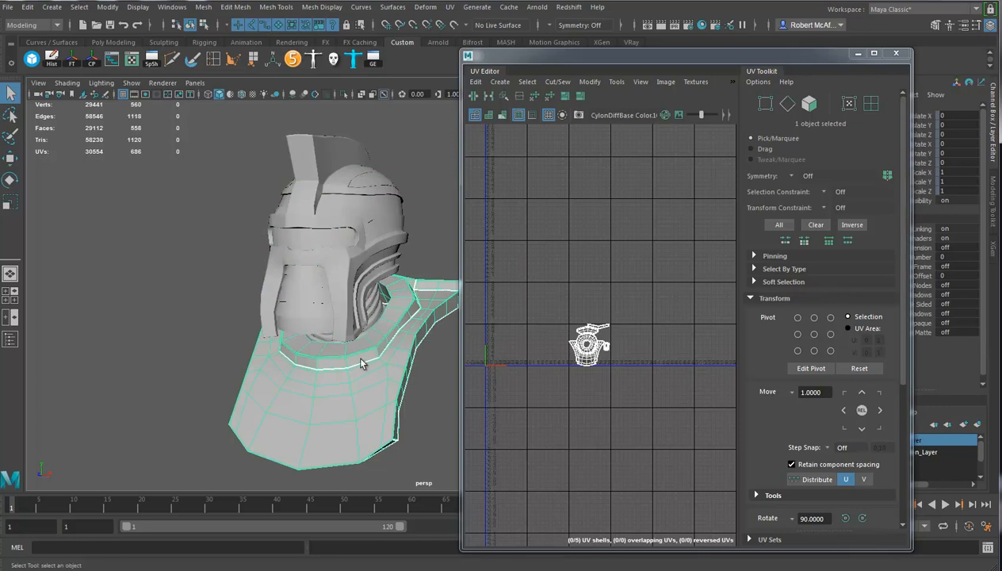
Select all UVs of the collar and shift them one tile right, up, left and down in UV space.
right_click_drag(543, 340, 541, 301)
left_click_drag(541, 301, 647, 407)
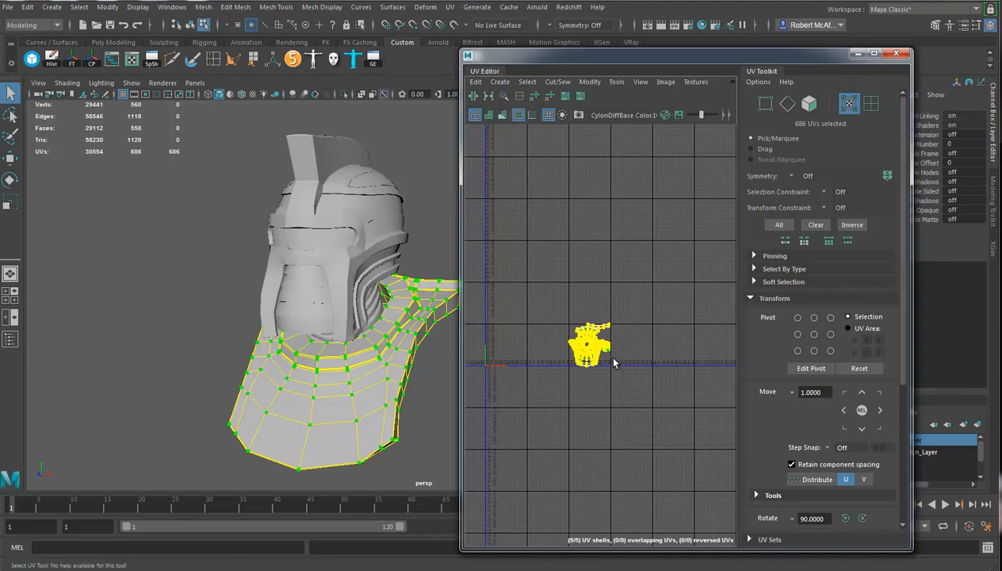
right_click_drag(604, 369, 560, 318)
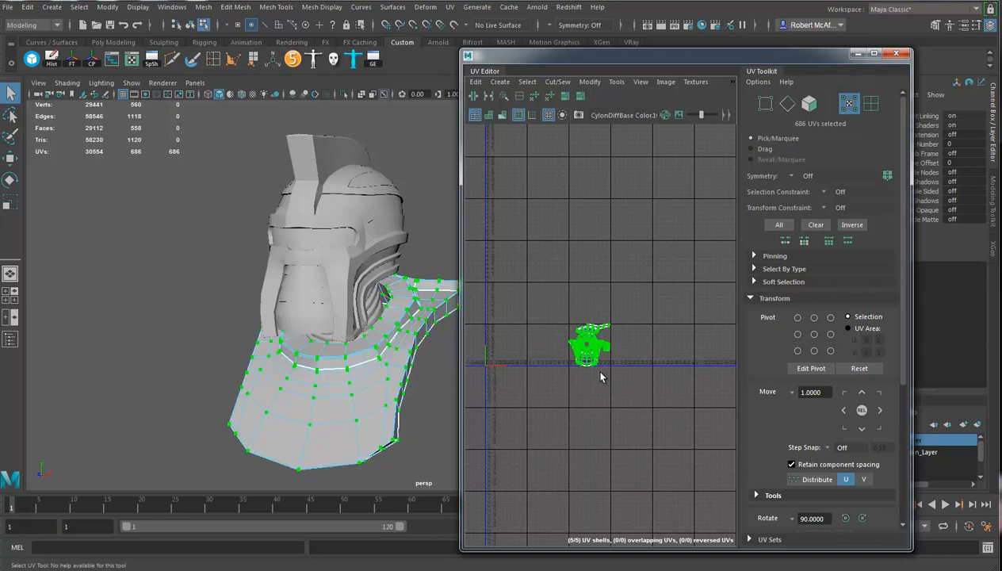
key("ctrl+Right")
key("ctrl+Up")
key("ctrl+Left")
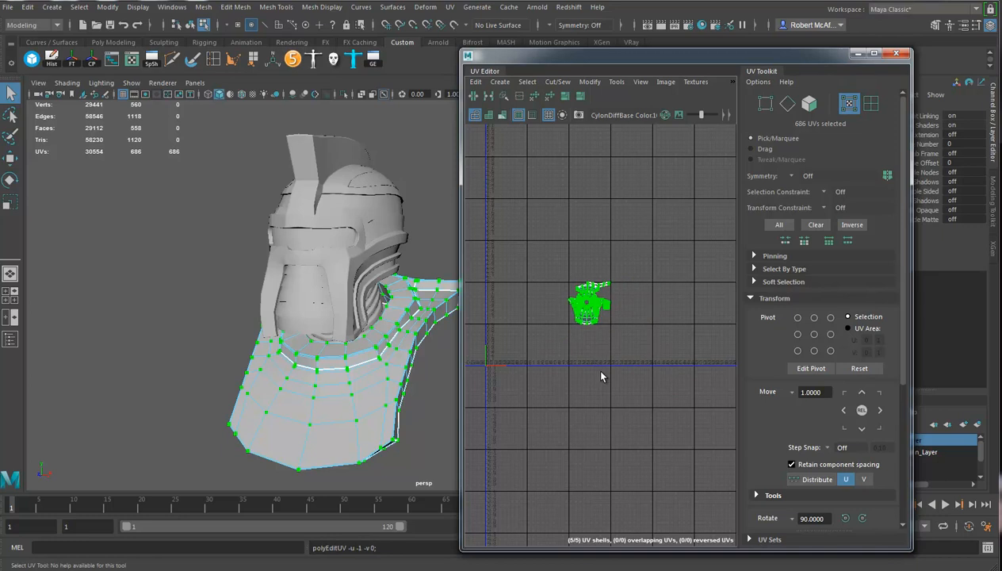
key("ctrl+Down")
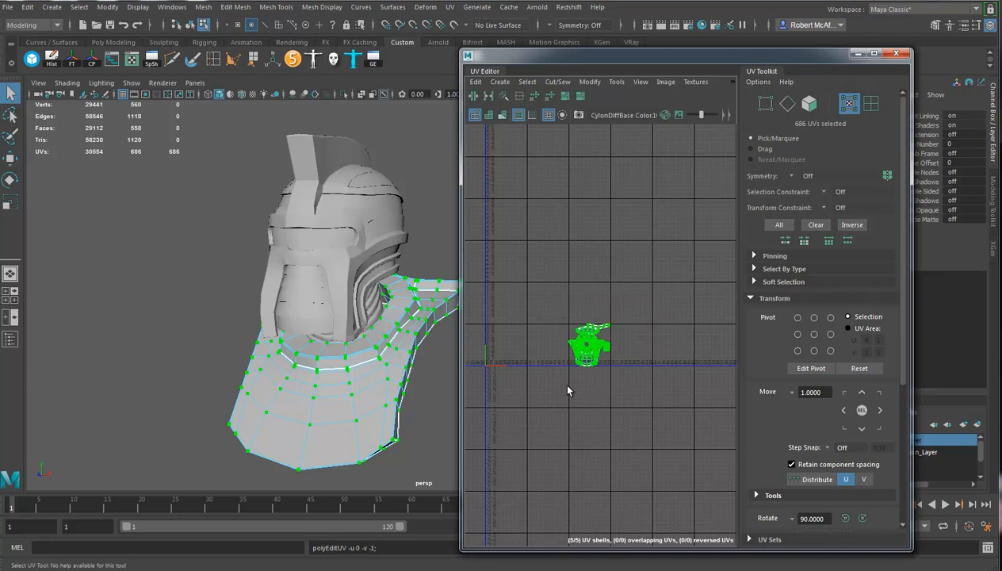
Export all four head and collar objects together as an OBJ, replacing the existing HeadMariDemo.obj in the Cylon_Project scenes folder.
right_click_drag(334, 273, 392, 255)
left_click(341, 191)
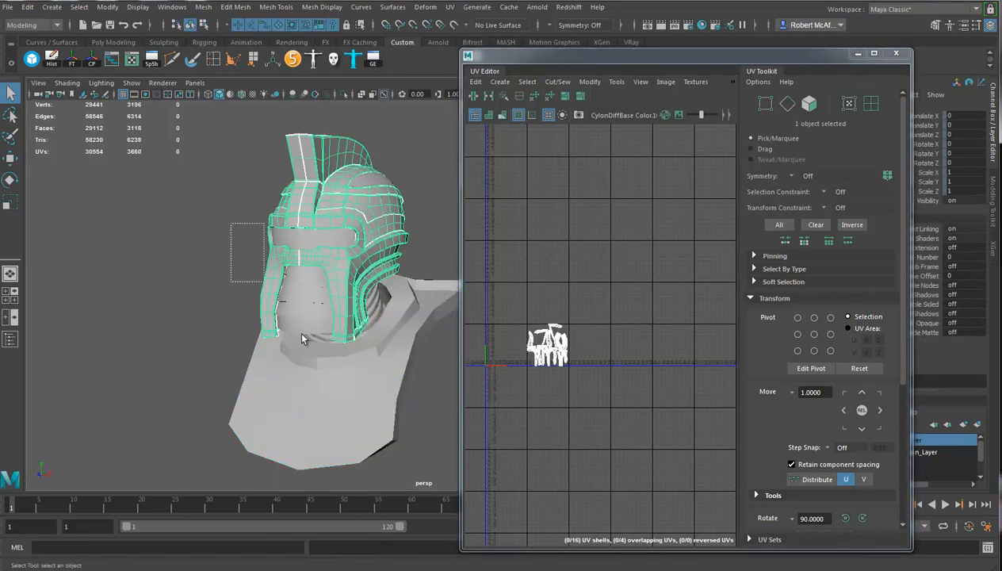
left_click_drag(227, 219, 361, 384, "shift")
left_click(11, 7)
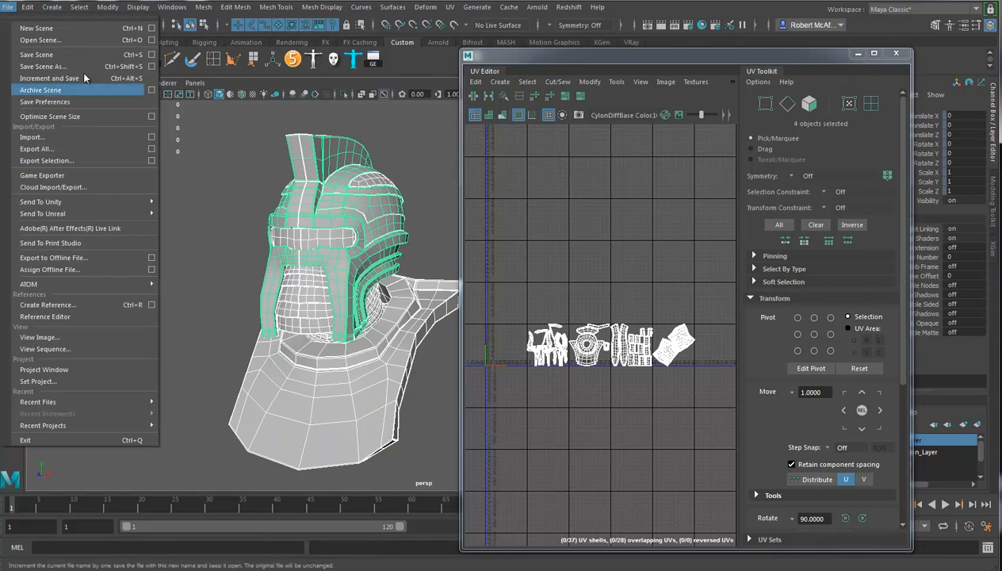
left_click(65, 161)
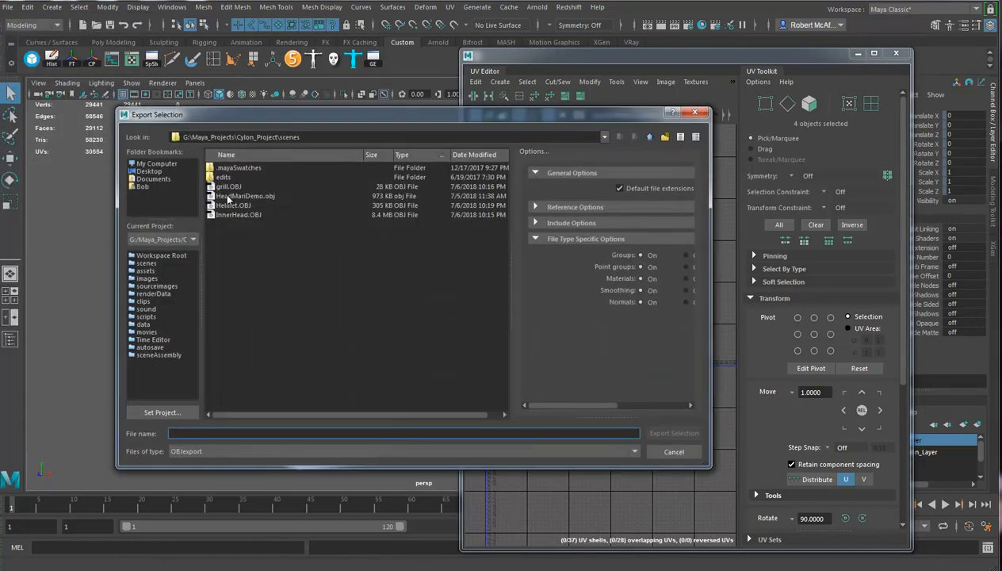
left_click(238, 196)
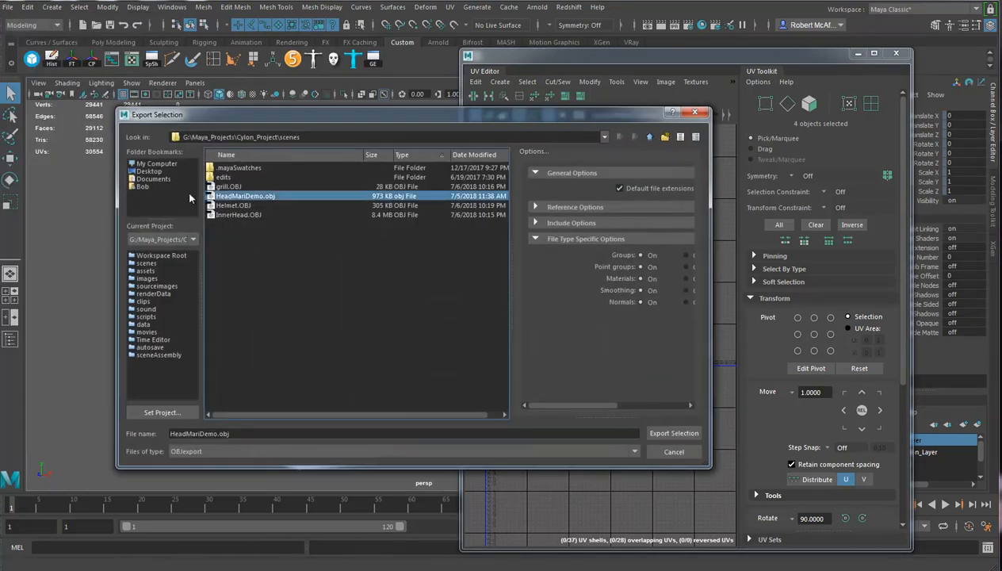
left_click(674, 433)
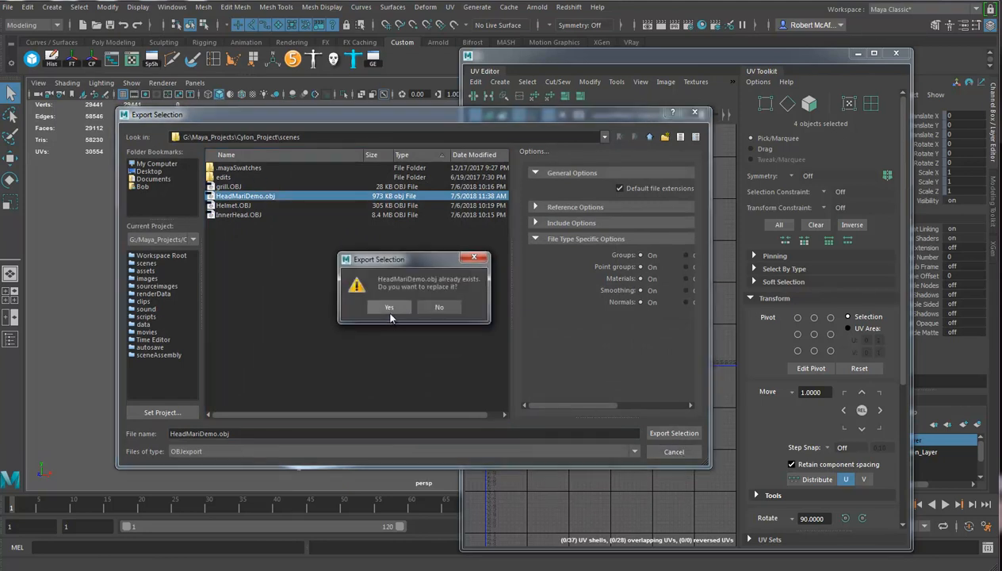
left_click(388, 308)
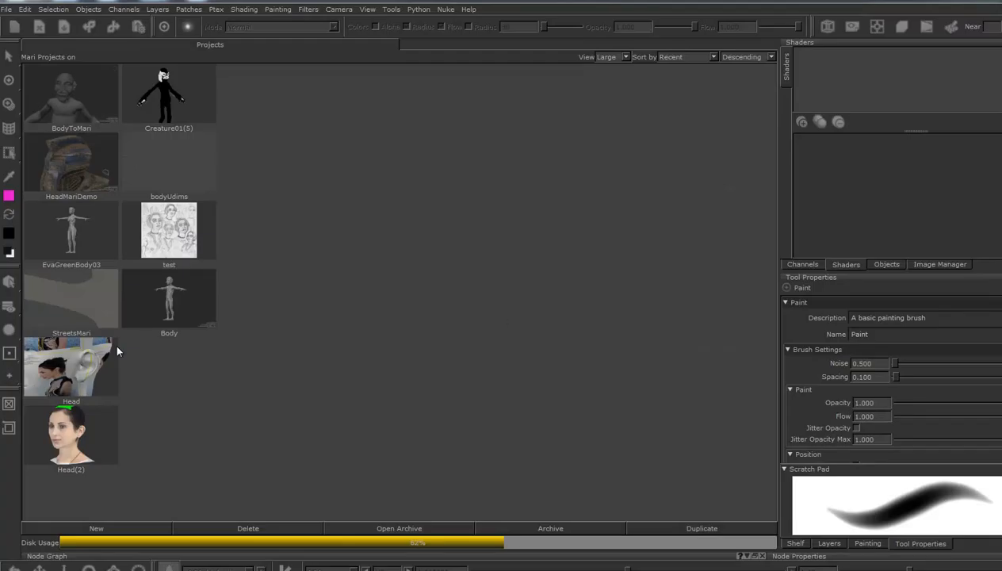
In Mari, start a new project using HeadMariDemo.obj from G:/Maya_Projects/Cylon_Project/scenes as its geometry.
left_click(119, 529)
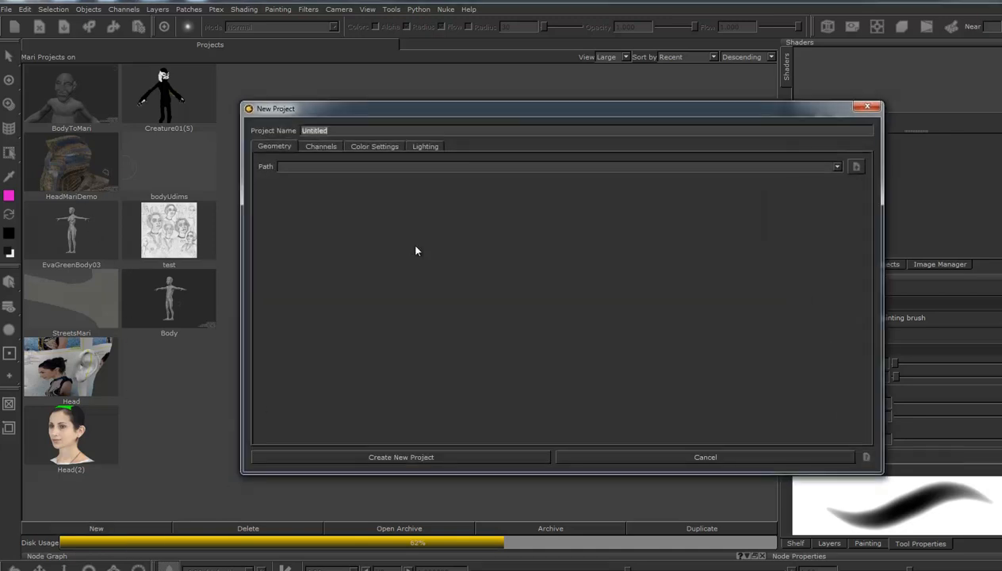
left_click_drag(411, 114, 344, 109)
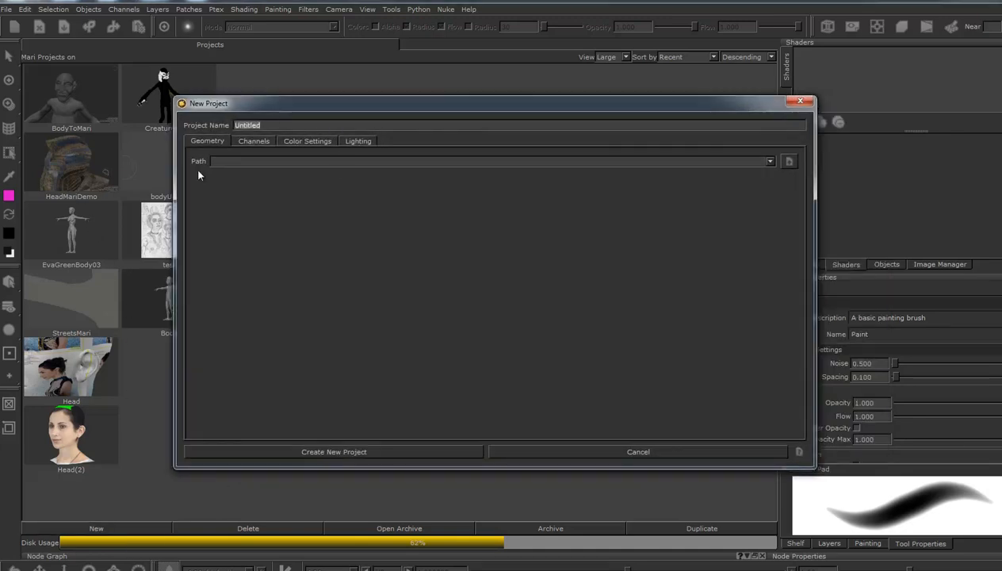
left_click(789, 162)
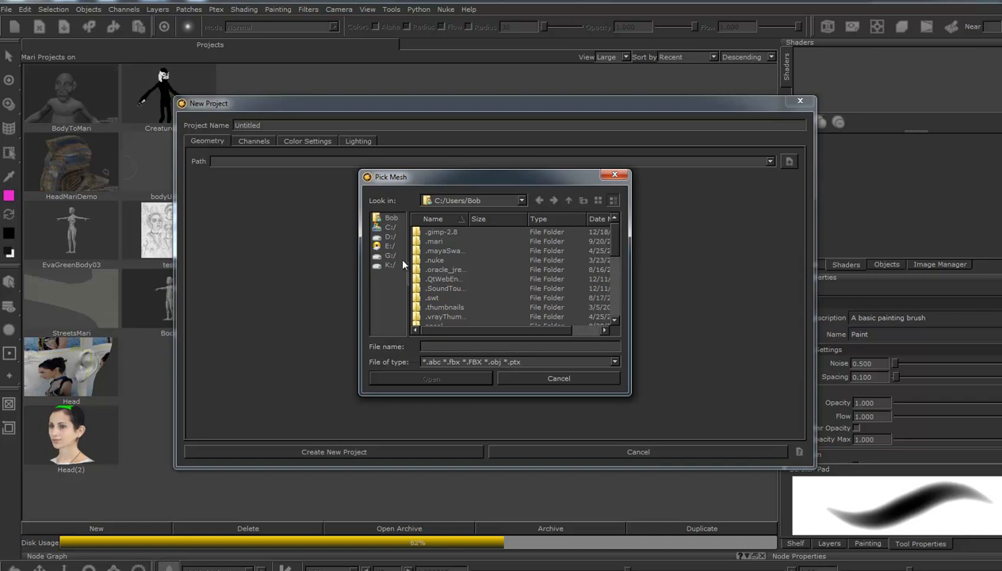
left_click(381, 254)
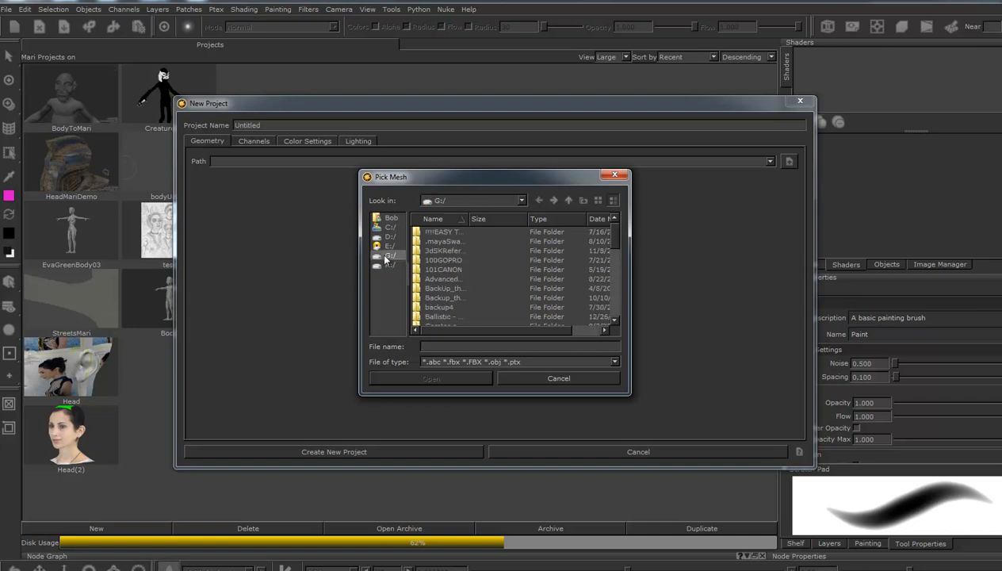
scroll(458, 285, "down", 5)
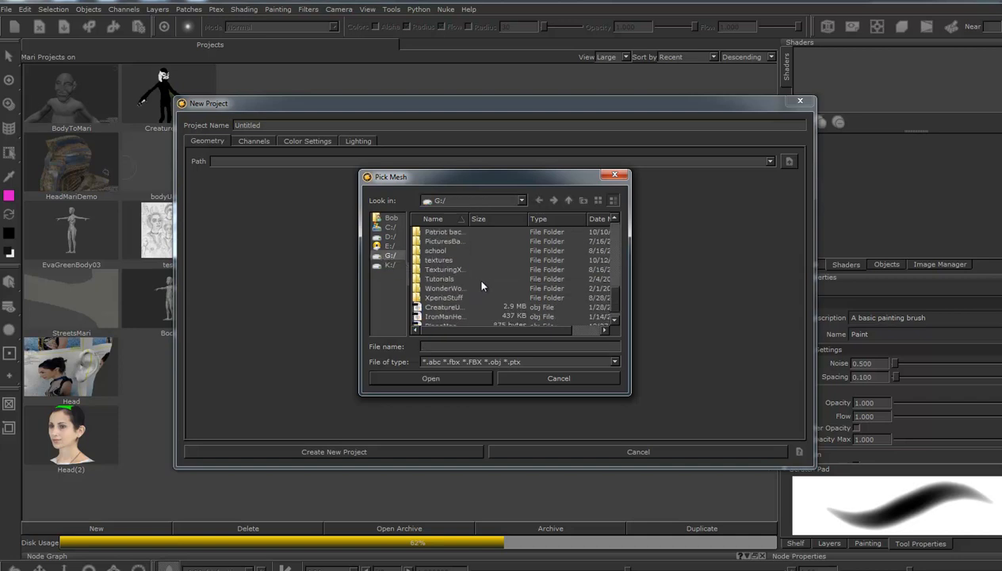
scroll(481, 284, "up", 2)
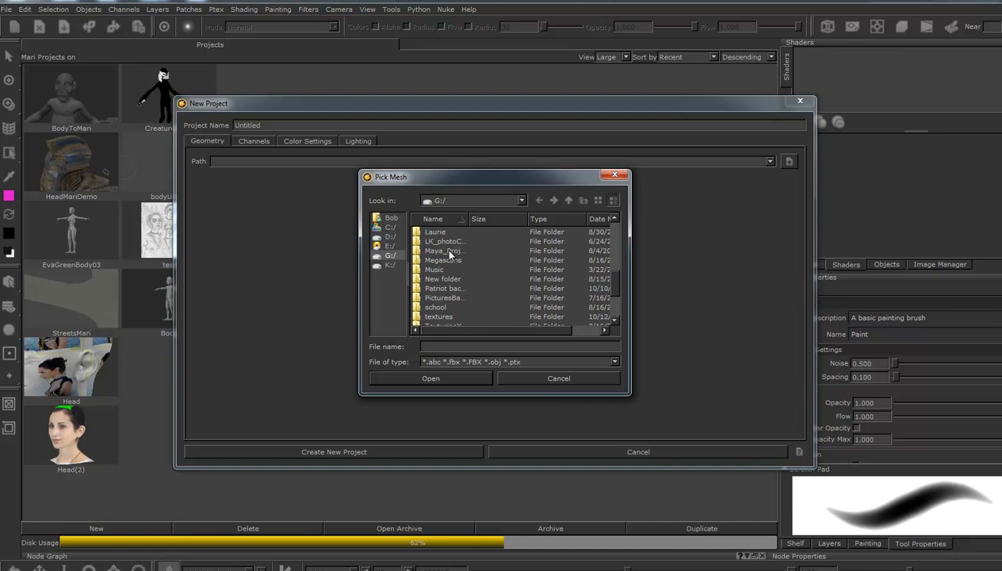
double_click(448, 251)
double_click(452, 251)
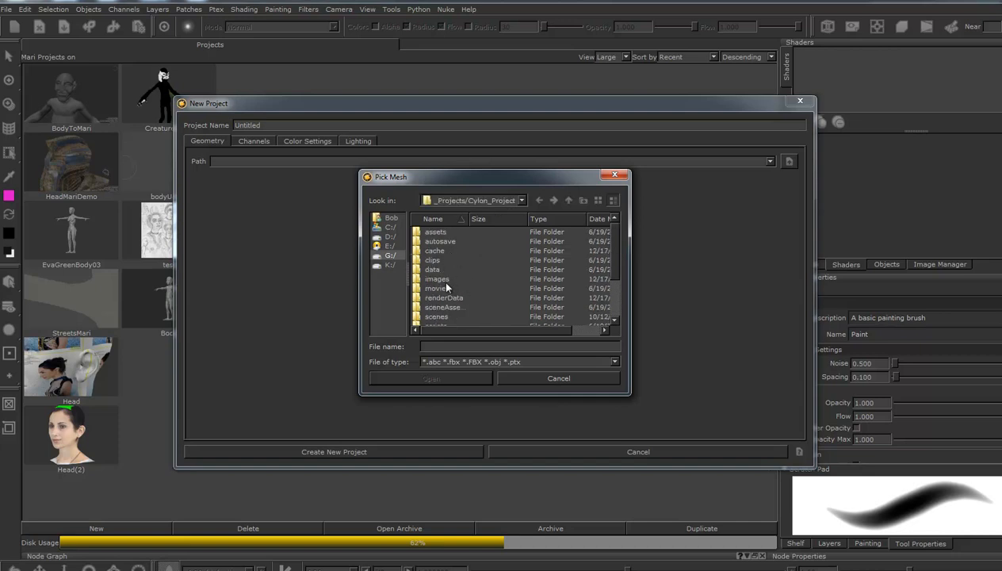
double_click(444, 316)
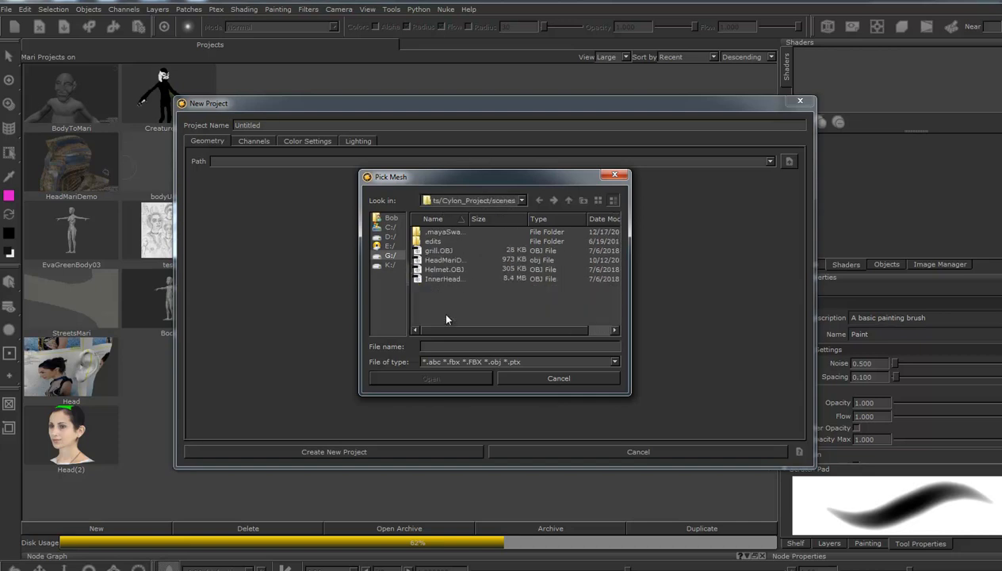
left_click(448, 260)
left_click(445, 378)
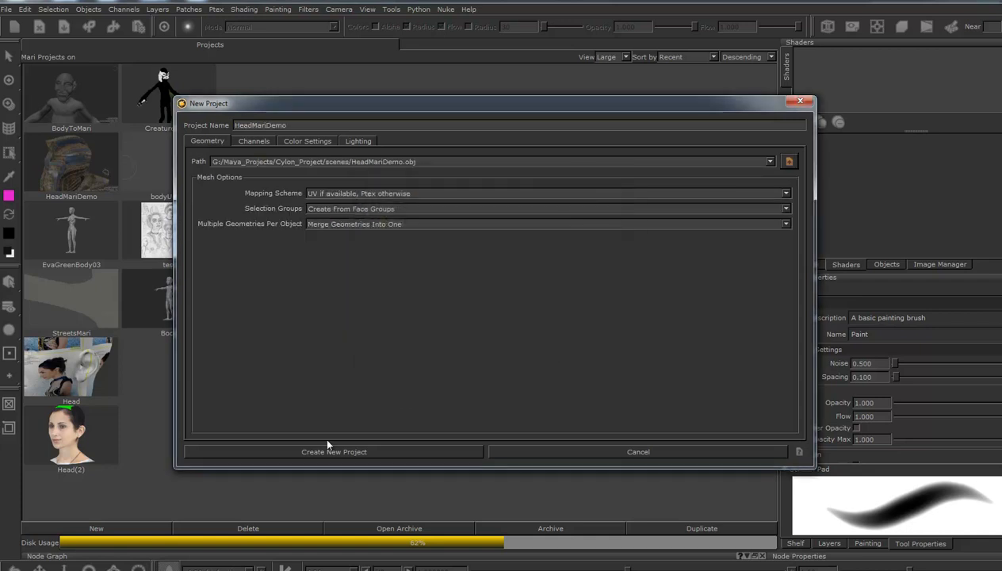
Review the channel, color, lighting and geometry settings and create the HeadMariDemo project with them.
left_click(255, 140)
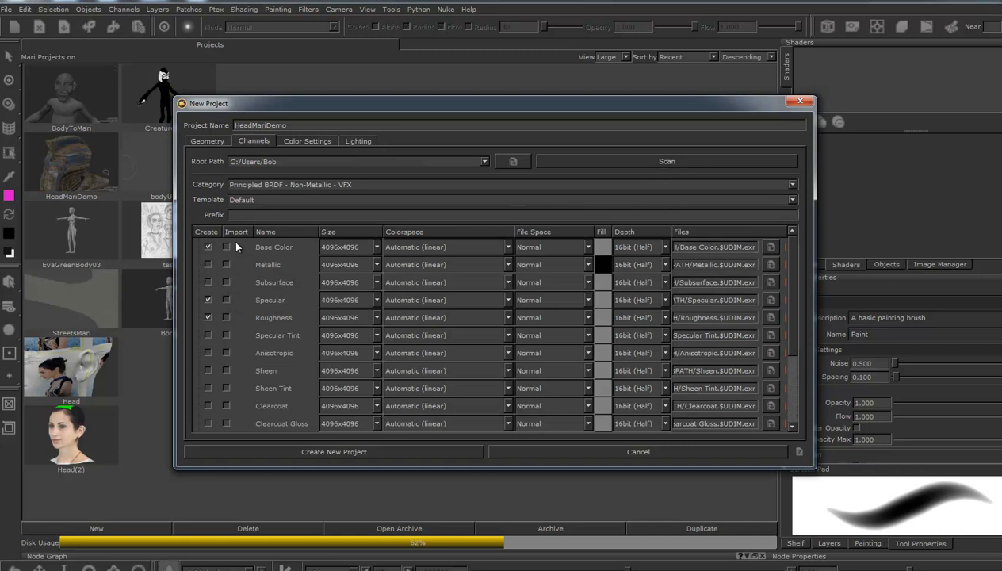
left_click(306, 141)
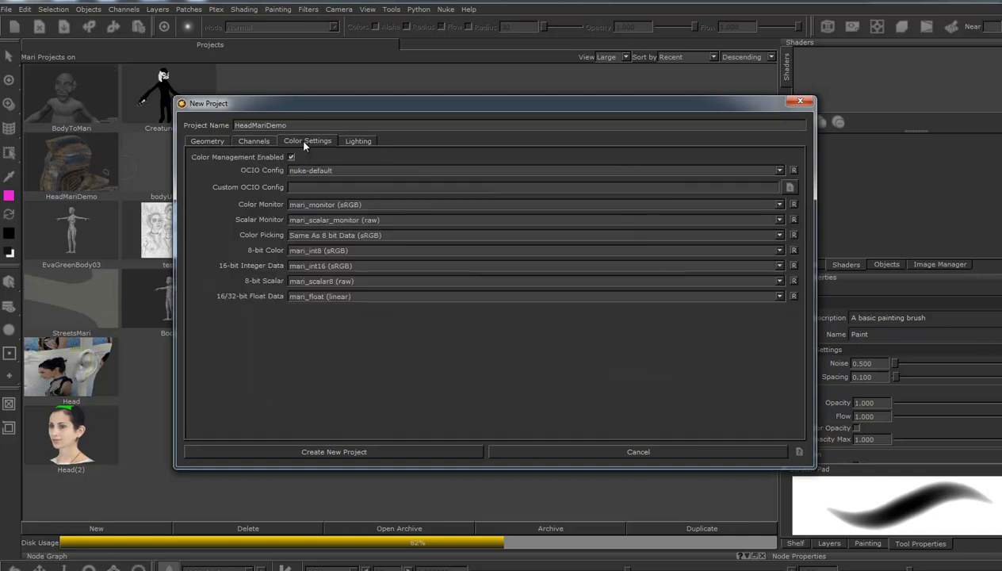
left_click(364, 142)
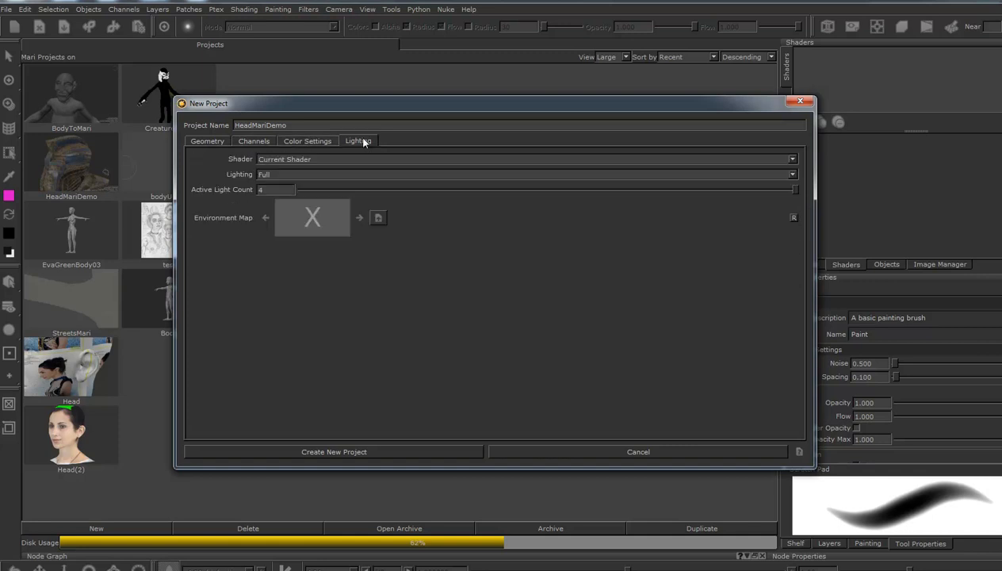
left_click(205, 142)
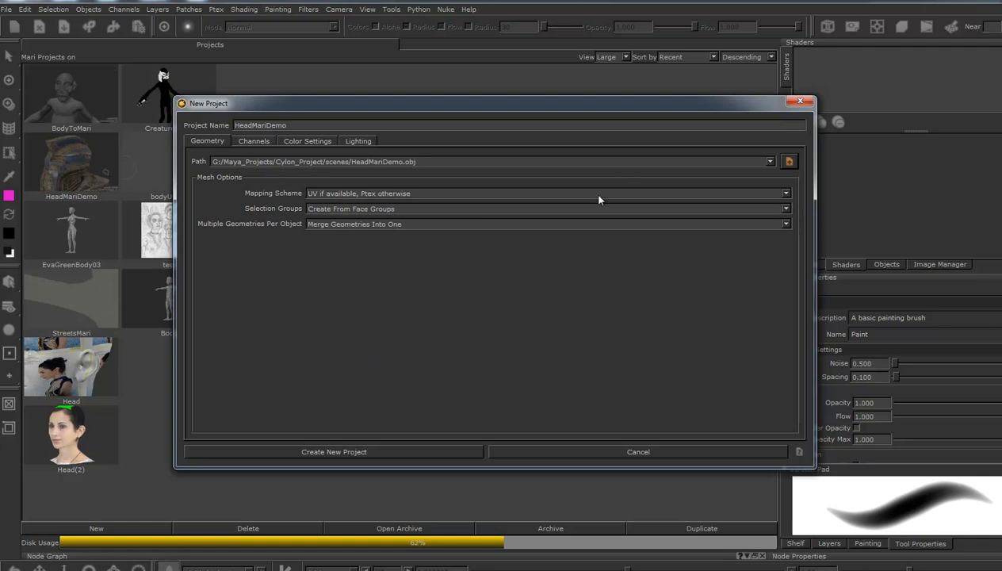
left_click(335, 453)
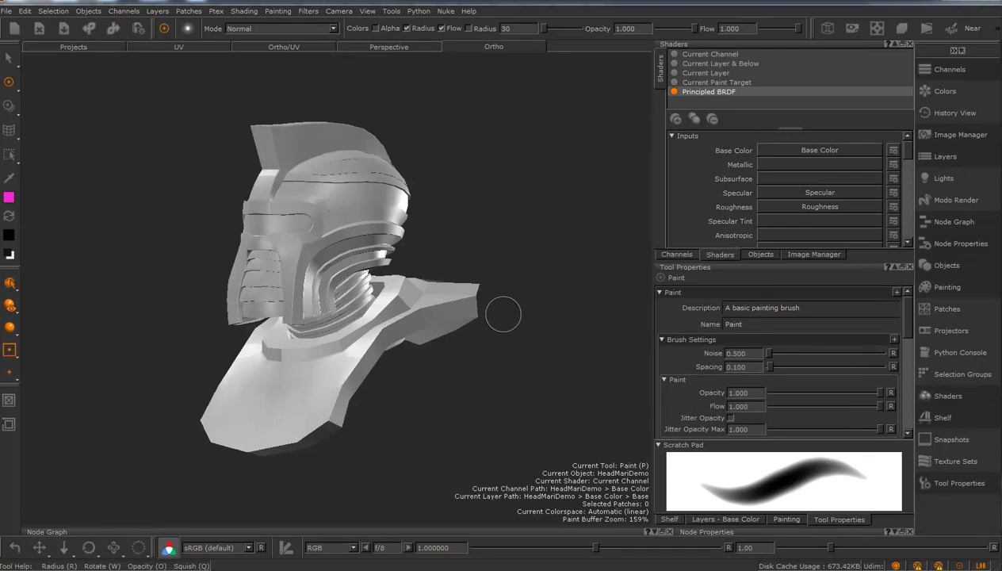
Close the Shaders, Objects, Channels, Image Manager, Tool Properties, Painting, Layers and Shelf palettes to clear space around the model.
left_click_drag(377, 319, 412, 341, "alt")
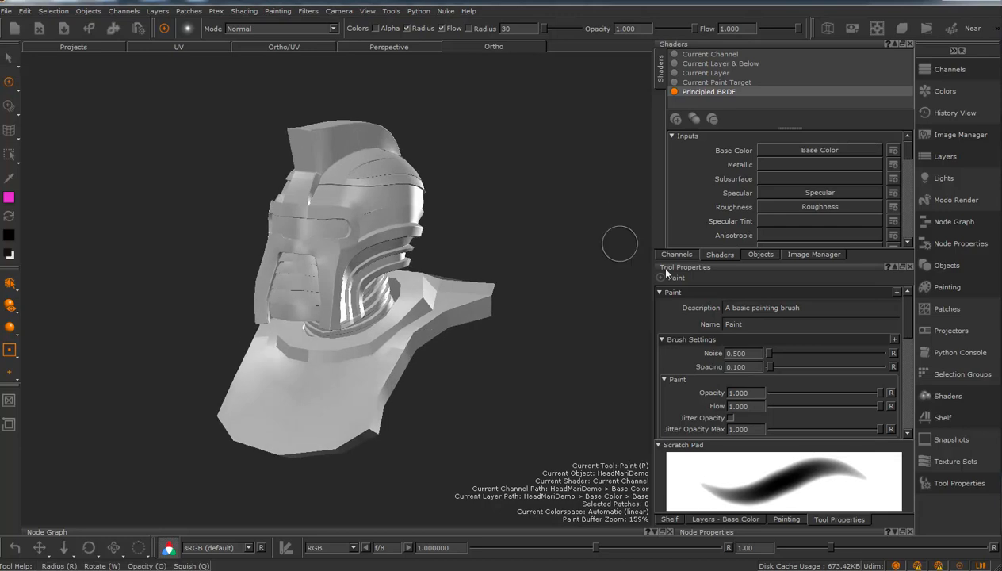
left_click(912, 44)
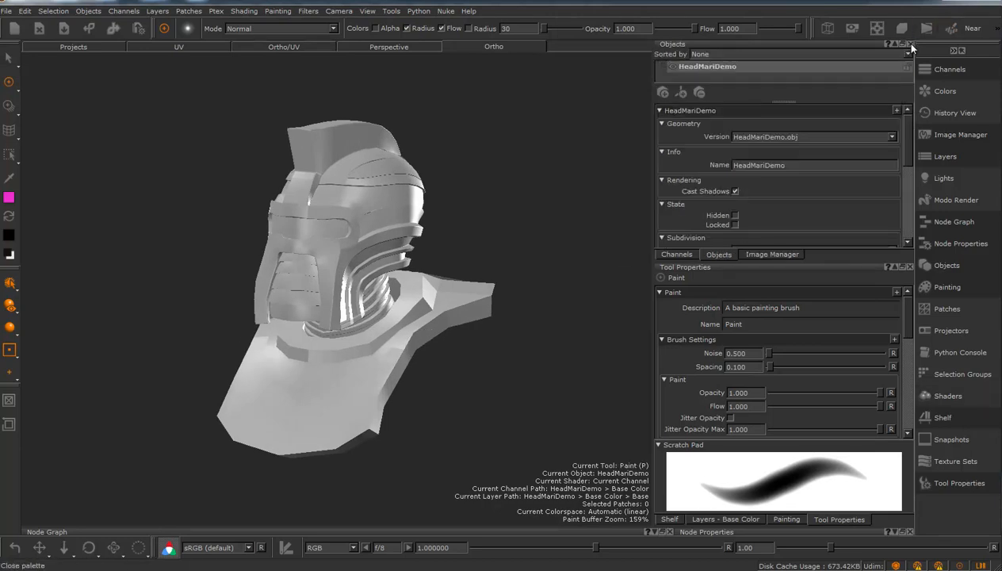
left_click(912, 44)
left_click(912, 44)
left_click(911, 45)
left_click(911, 44)
left_click(912, 44)
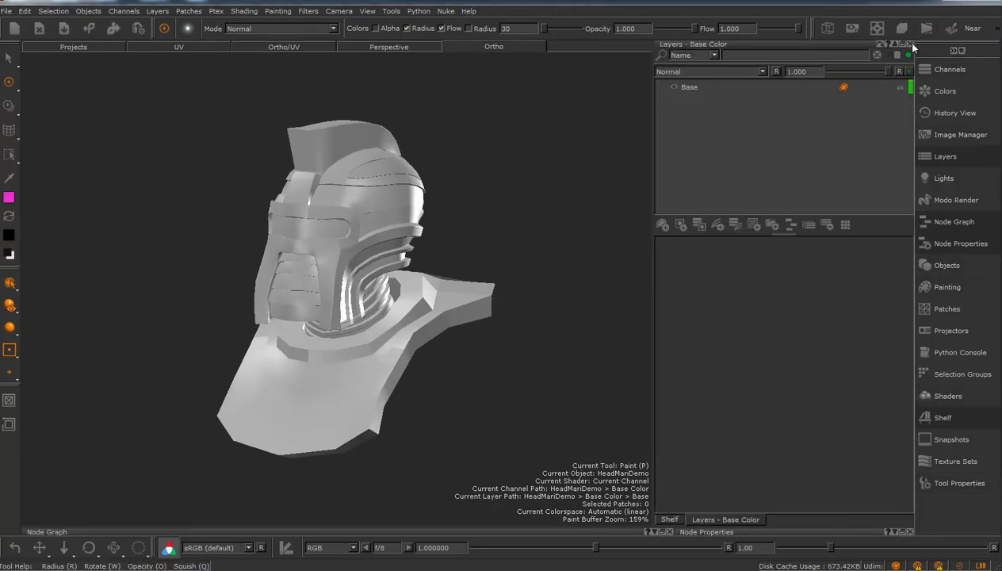
left_click(912, 44)
left_click(911, 44)
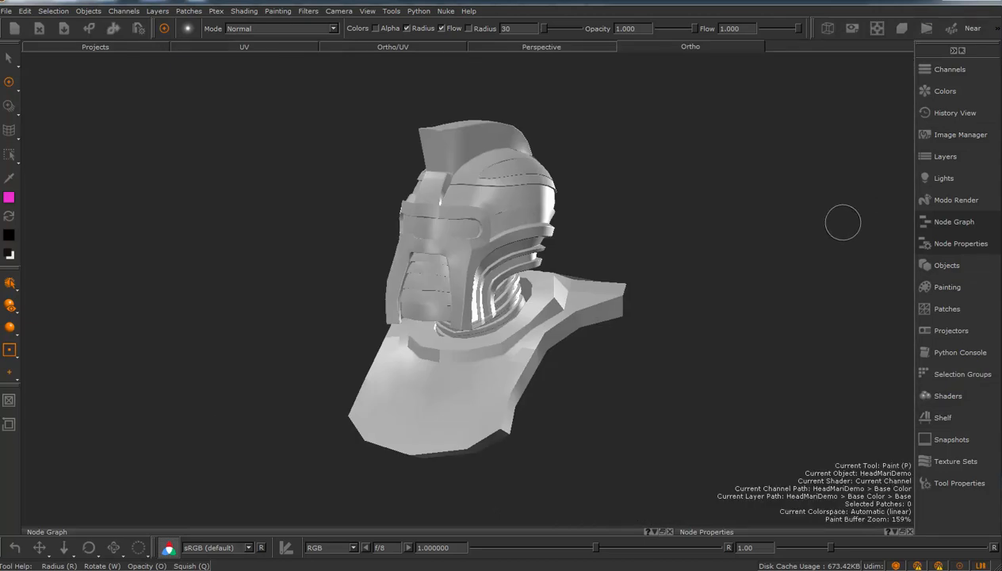
Display the model beside its UVs in the Ortho/UV view and examine the layout of the UV patches.
mouse_move(689, 284)
left_mouse_down("alt")
mouse_move(742, 277)
mouse_move(694, 275)
left_mouse_up("alt")
key("p")
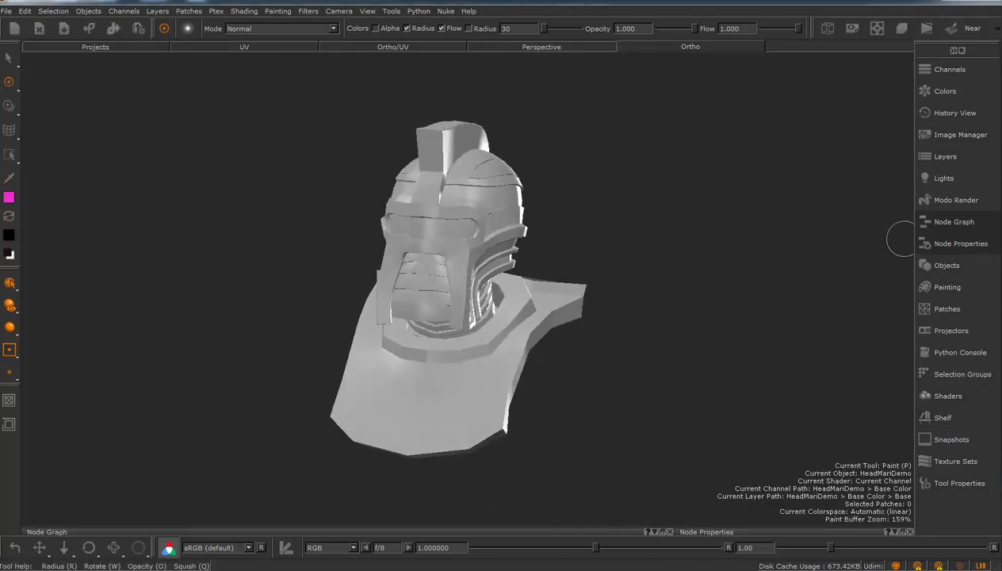
left_click(394, 46)
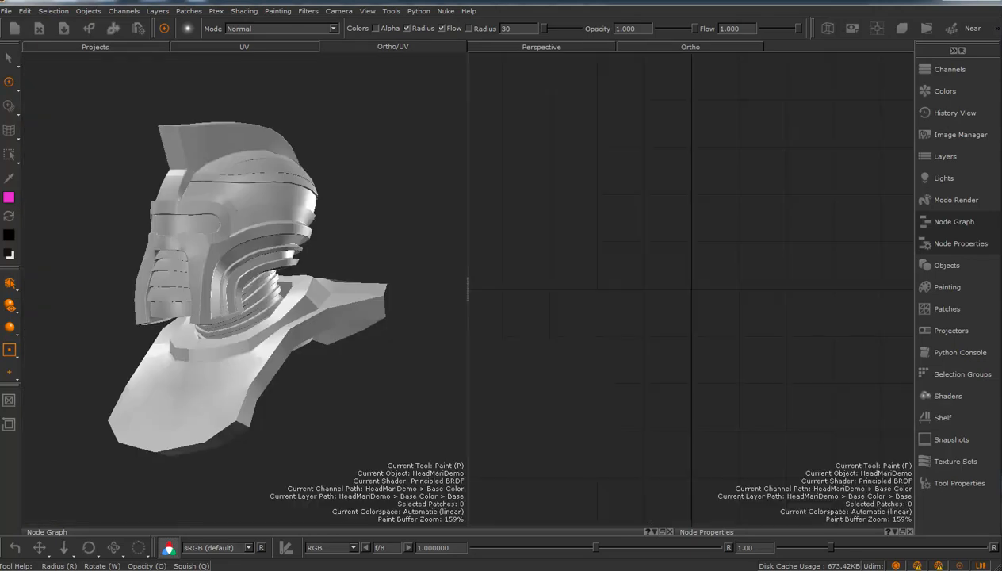
left_click_drag(361, 255, 384, 254, "alt")
right_click_drag(730, 254, 570, 251, "alt")
middle_click_drag(717, 263, 621, 284, "alt")
right_click_drag(626, 284, 687, 290, "alt")
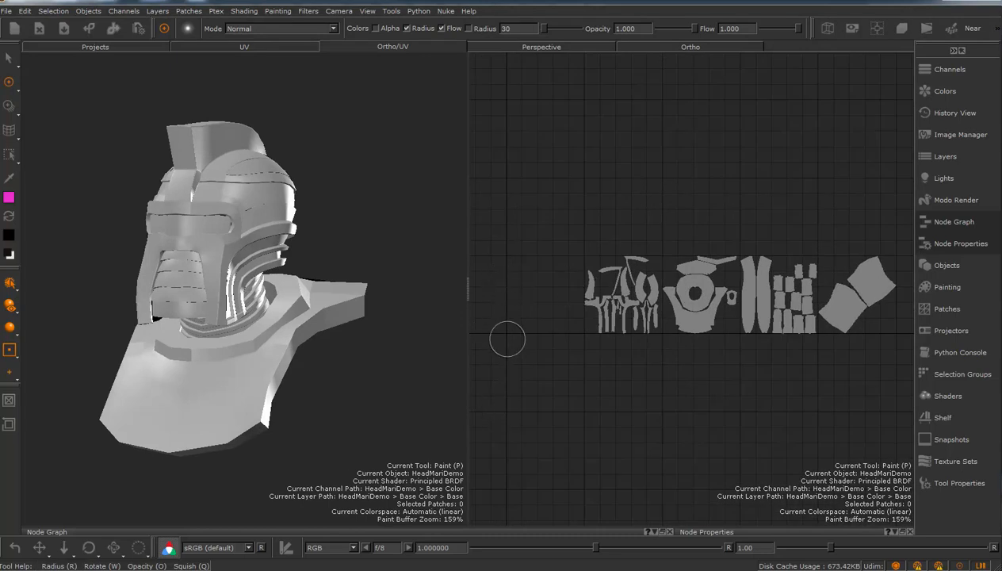
right_click_drag(557, 308, 499, 324, "alt")
mouse_move(621, 324)
right_mouse_down("alt")
mouse_move(682, 334)
mouse_move(615, 334)
mouse_move(668, 347)
right_mouse_up("alt")
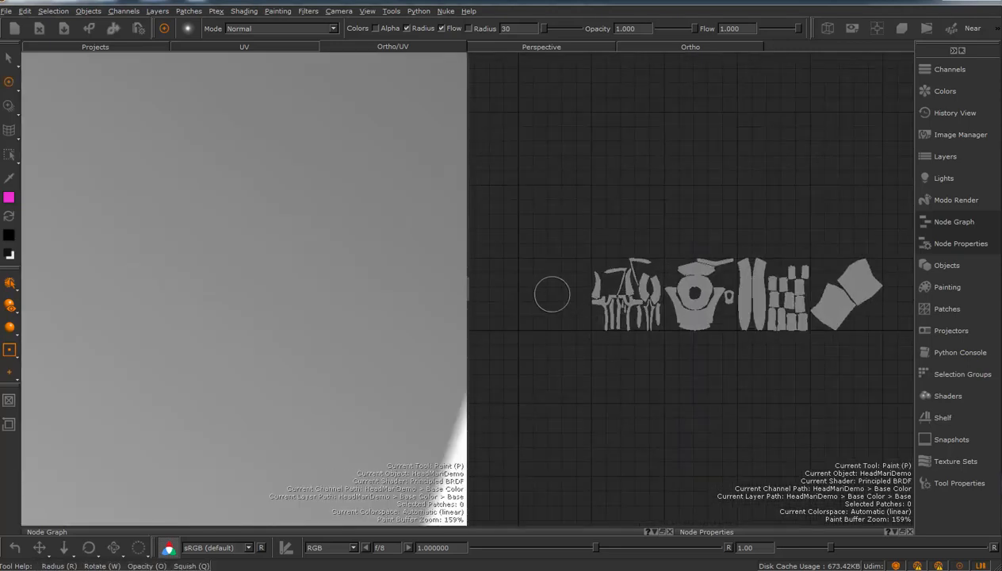
right_click_drag(533, 328, 585, 332, "alt")
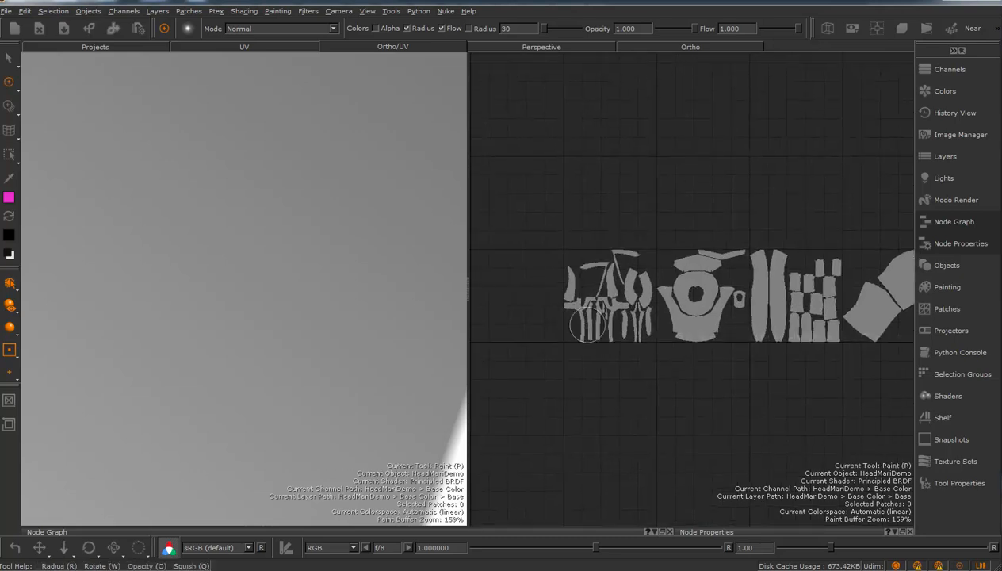
middle_click_drag(618, 287, 624, 288, "alt")
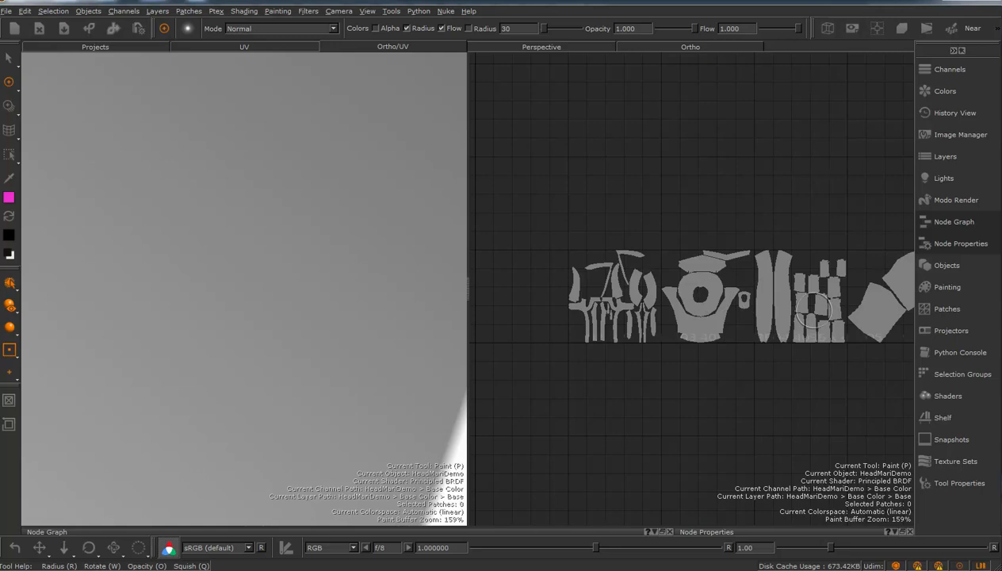
right_click_drag(815, 305, 789, 306, "alt")
right_click_drag(317, 314, 184, 285, "alt")
key("a")
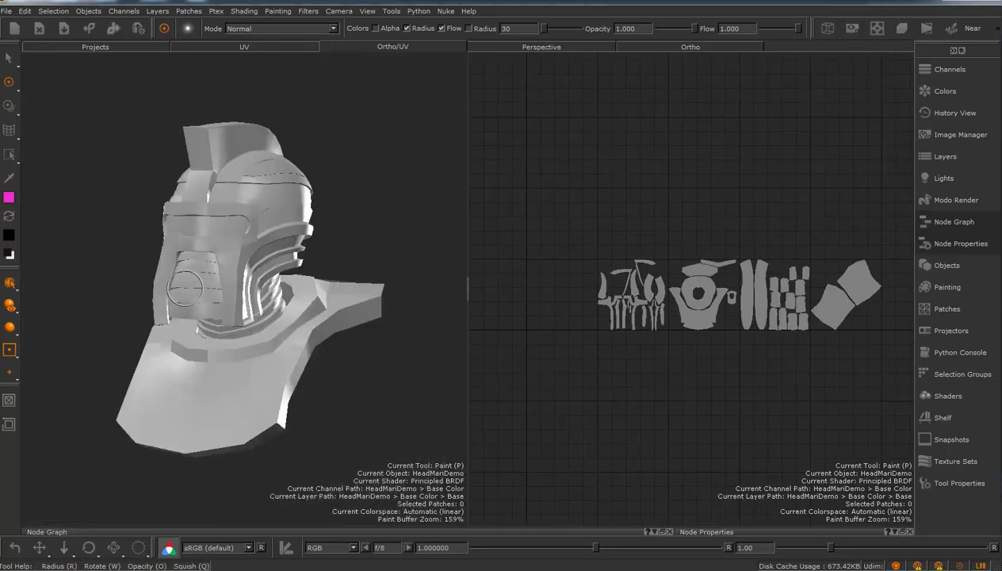
Examine the Cylon head and collar from the side and the back.
mouse_move(336, 378)
left_mouse_down("alt")
mouse_move(299, 381)
mouse_move(285, 349)
left_mouse_up("alt")
key("Left")
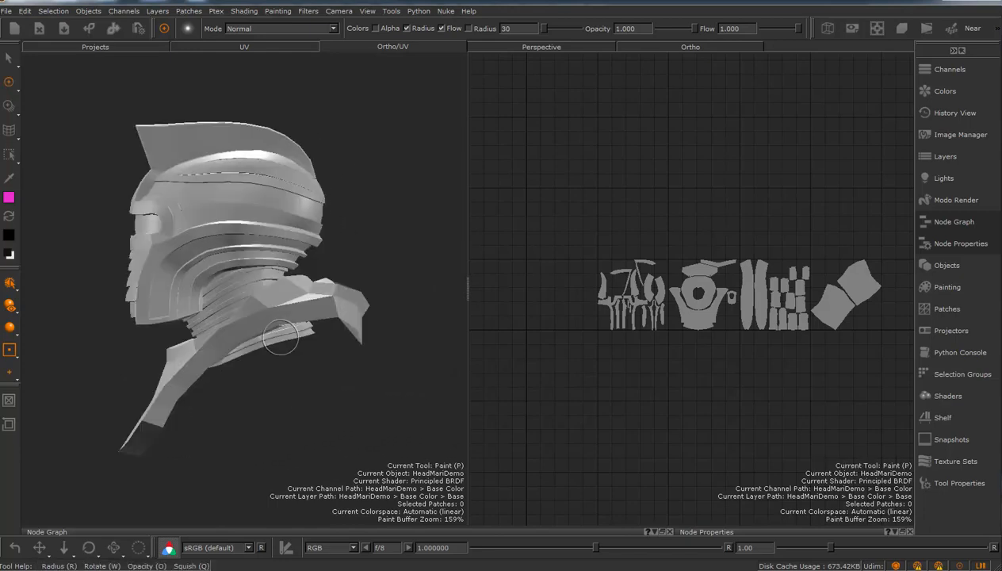
key("Right")
key("Up")
key("Down")
key("Page_Up")
key("Page_Down")
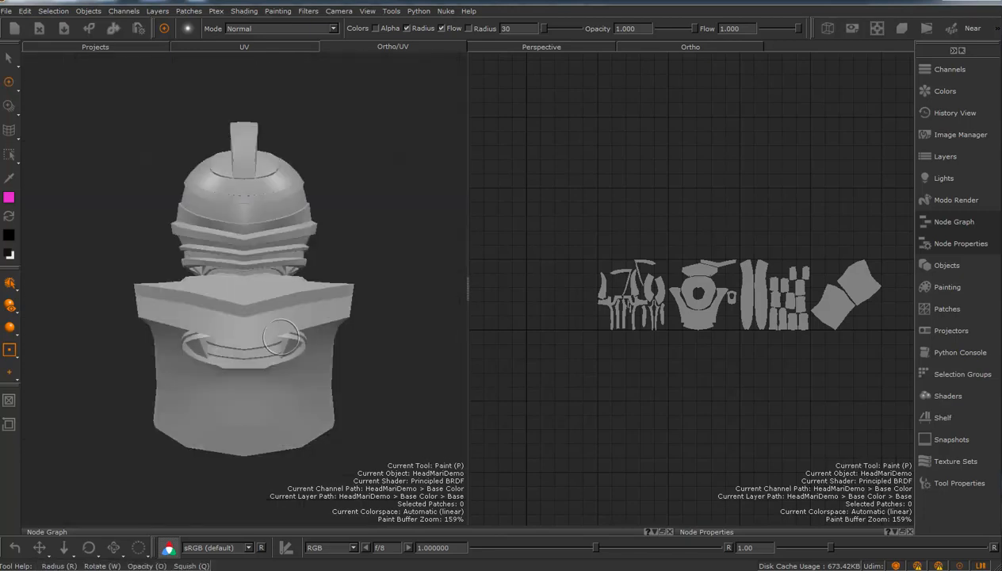
Test magenta brush strokes across the back of the collar and down the side of the helmet, undoing the collar stroke.
left_click_drag(331, 361, 257, 367)
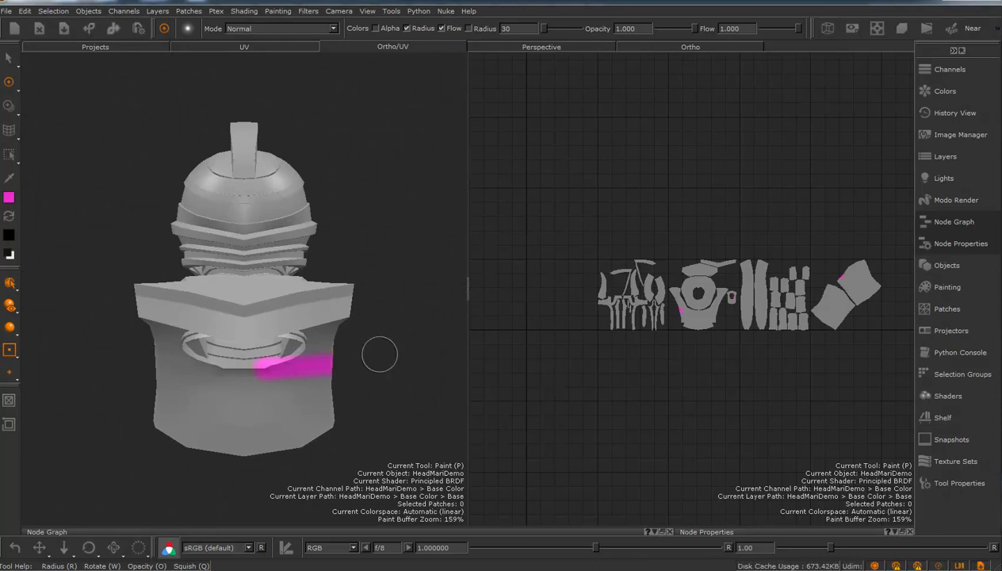
mouse_move(384, 353)
left_mouse_down("alt")
mouse_move(223, 356)
mouse_move(205, 387)
mouse_move(382, 379)
mouse_move(349, 282)
left_mouse_up("alt")
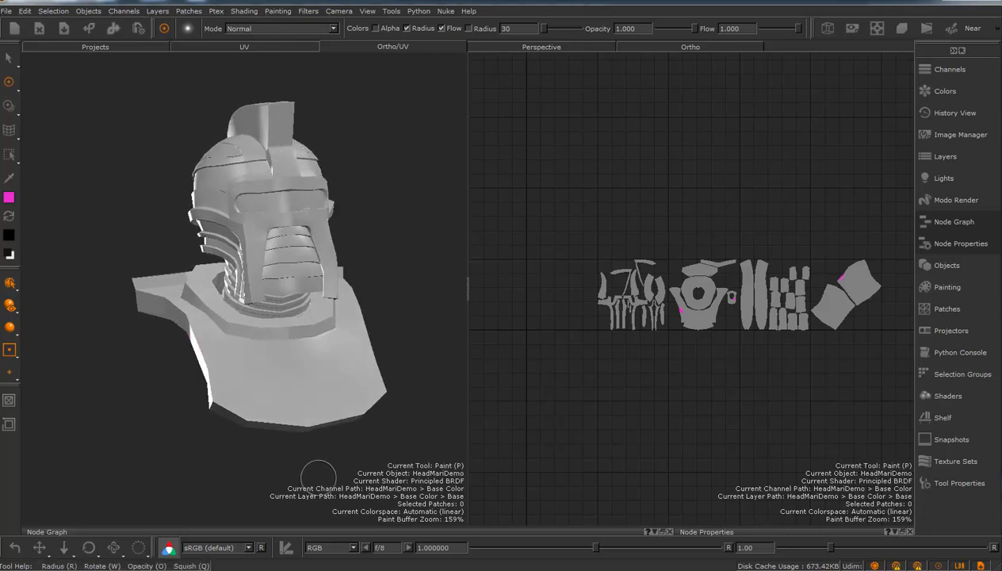
key("ctrl+z")
key("ctrl+z")
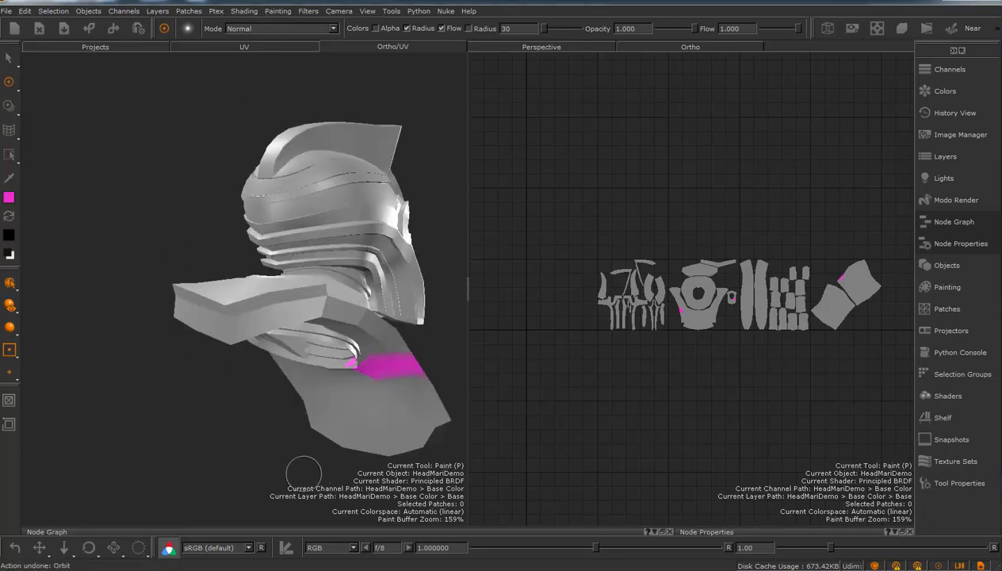
key("ctrl+z")
key("ctrl+z")
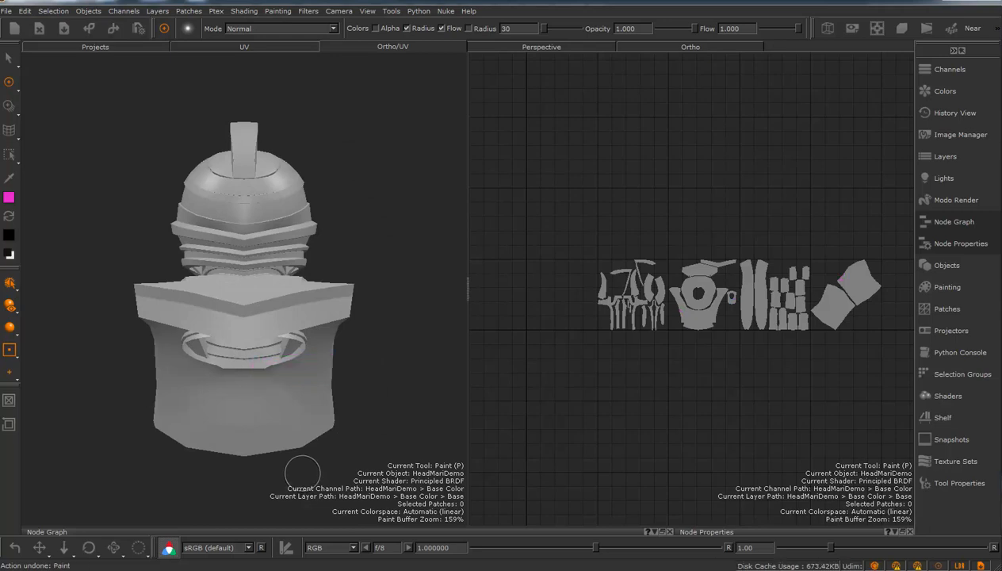
left_click_drag(393, 406, 324, 407, "alt")
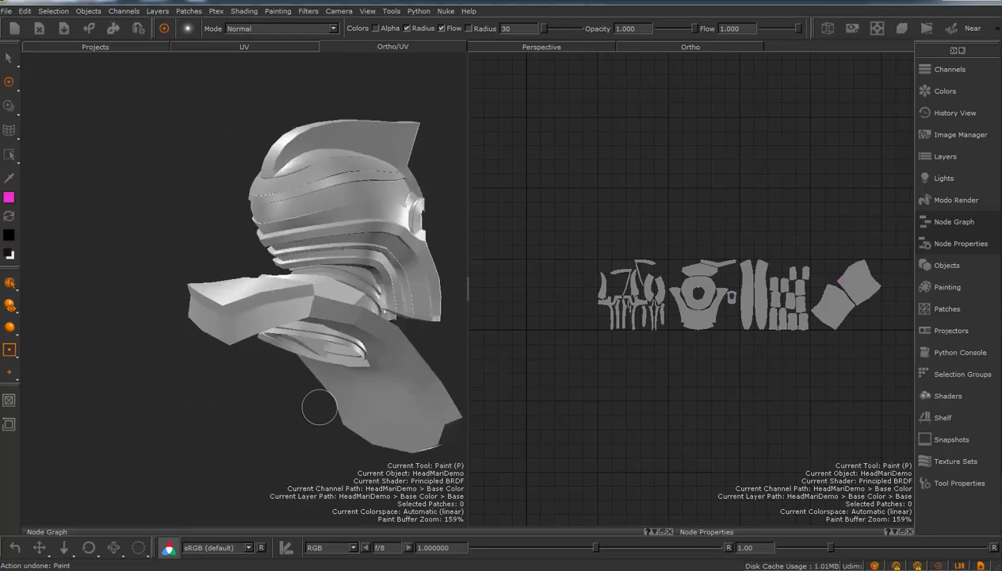
left_click_drag(333, 171, 337, 279)
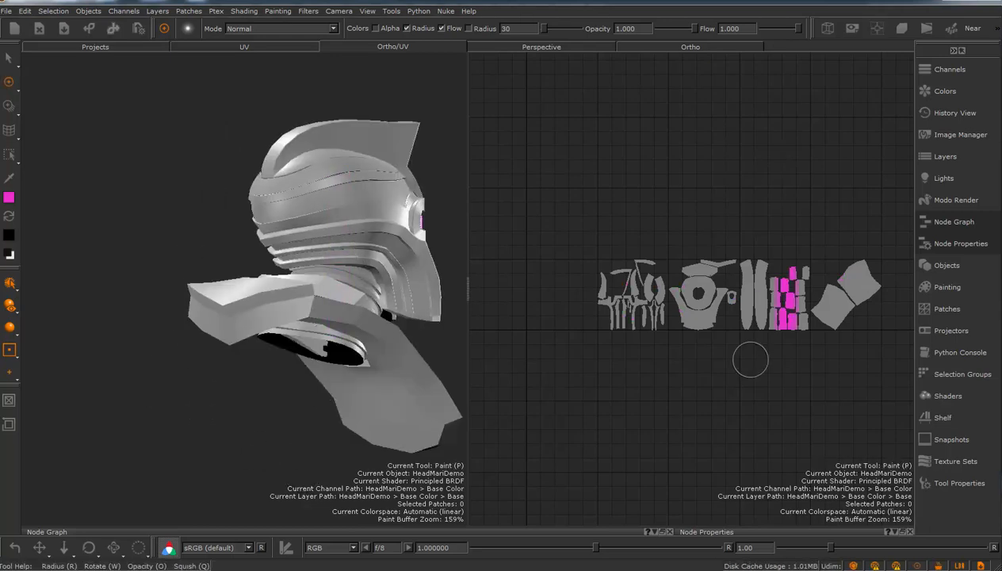
Set the projection bake behavior in the painting settings to ClearOnly.
left_click(947, 287)
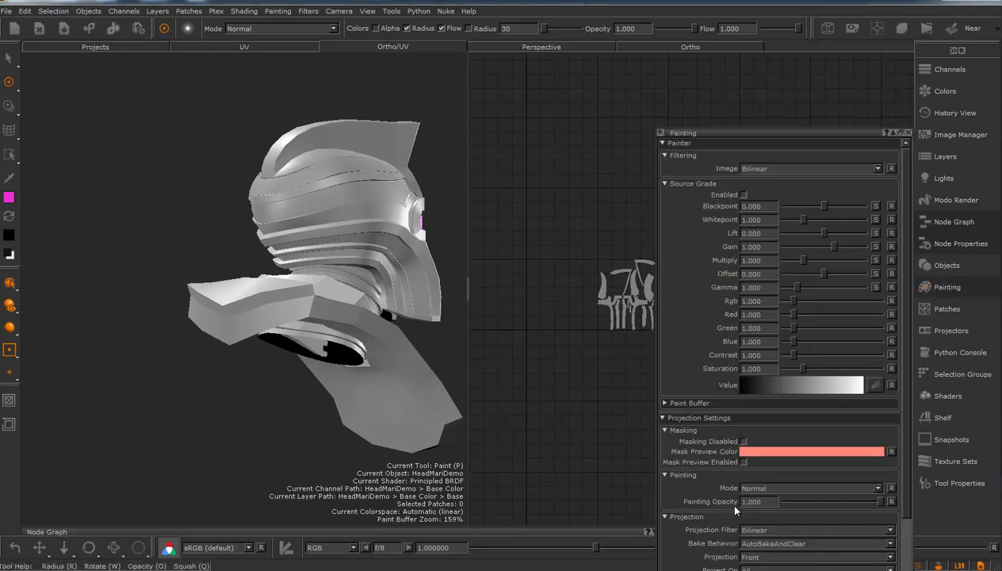
scroll(782, 501, "down", 2)
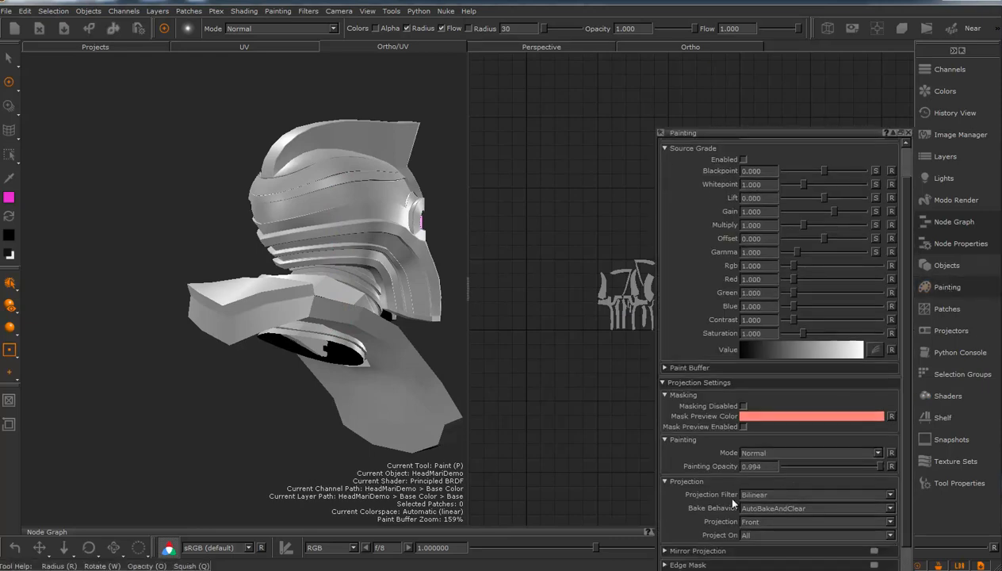
left_click(788, 508)
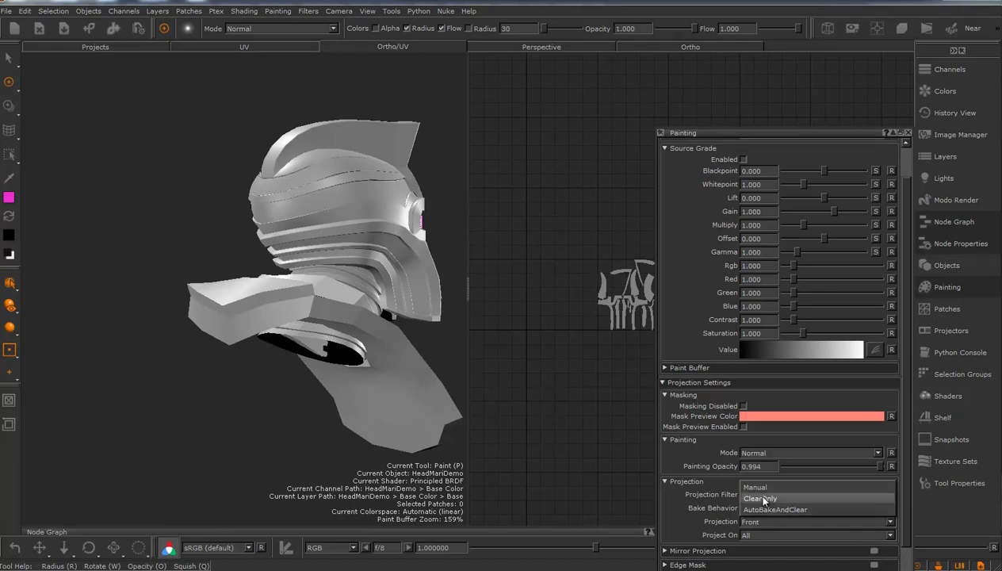
left_click(766, 499)
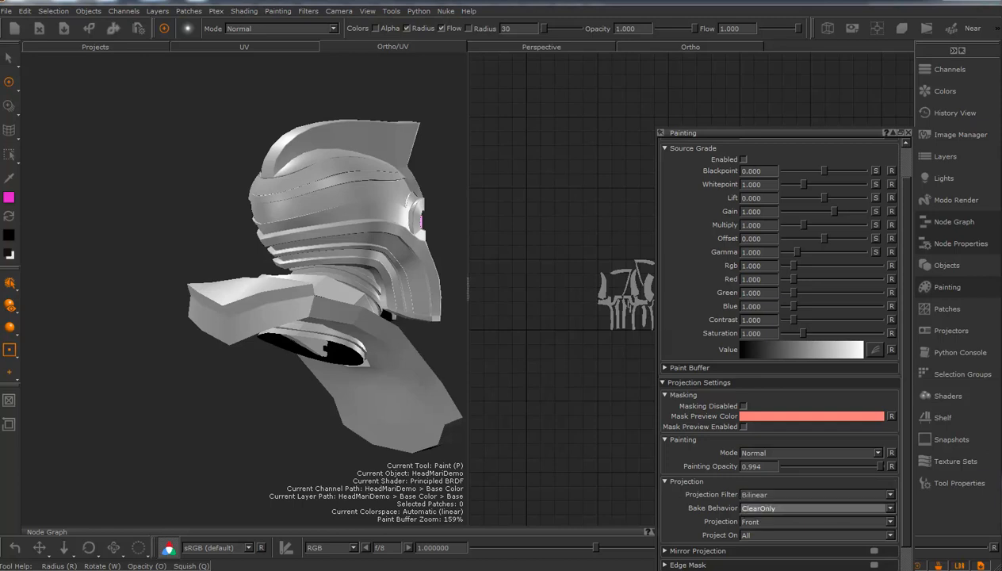
Try a magenta brush stroke down the side of the helmet, orbit to check it, and undo it.
left_click_drag(338, 182, 338, 321)
mouse_move(354, 420)
left_mouse_down("alt")
mouse_move(316, 432)
mouse_move(280, 414)
mouse_move(371, 409)
left_mouse_up("alt")
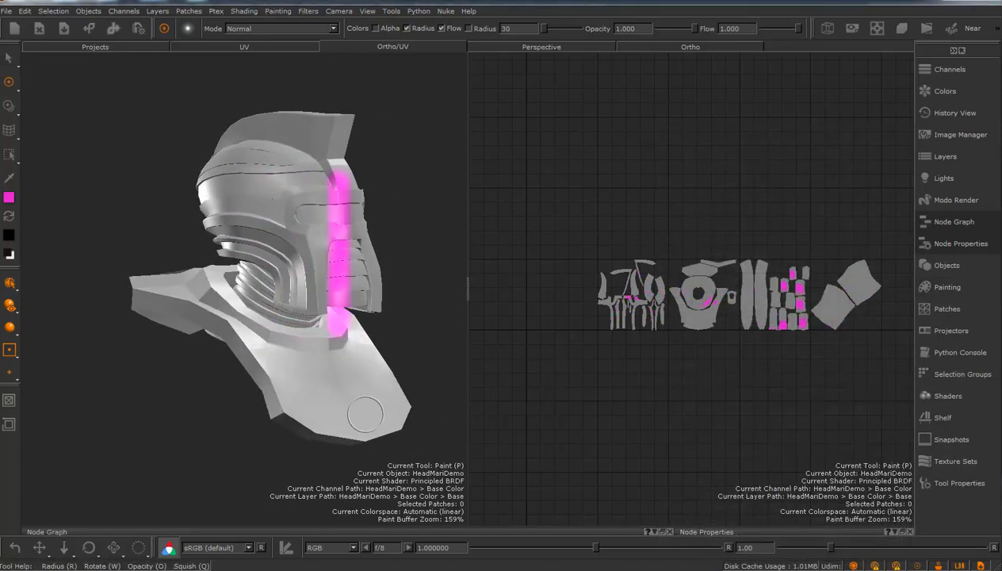
key("ctrl+z")
left_click_drag(370, 269, 425, 306, "alt")
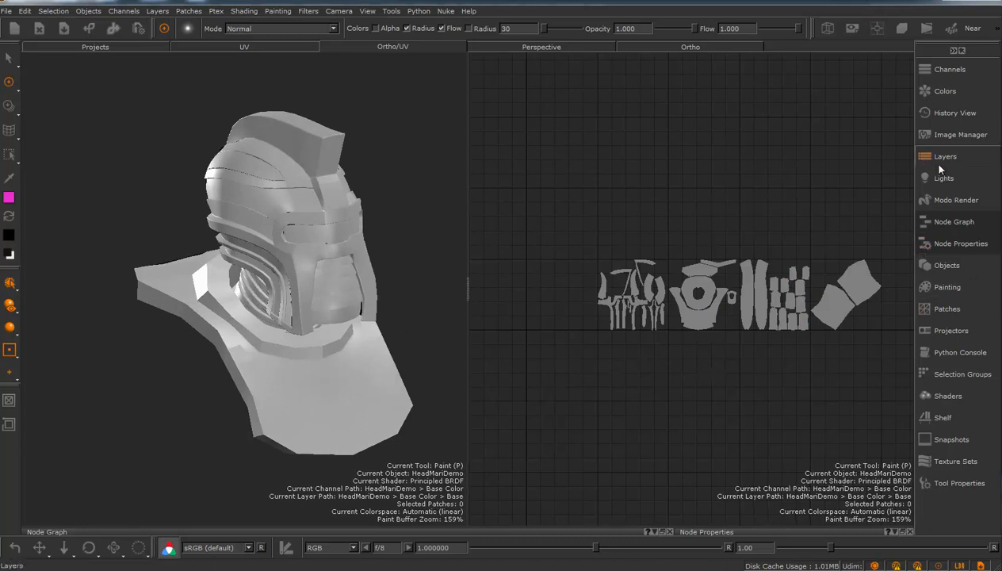
Review the project's channel list and the Principled BRDF shader's inputs, displacement and bump settings.
left_click(928, 73)
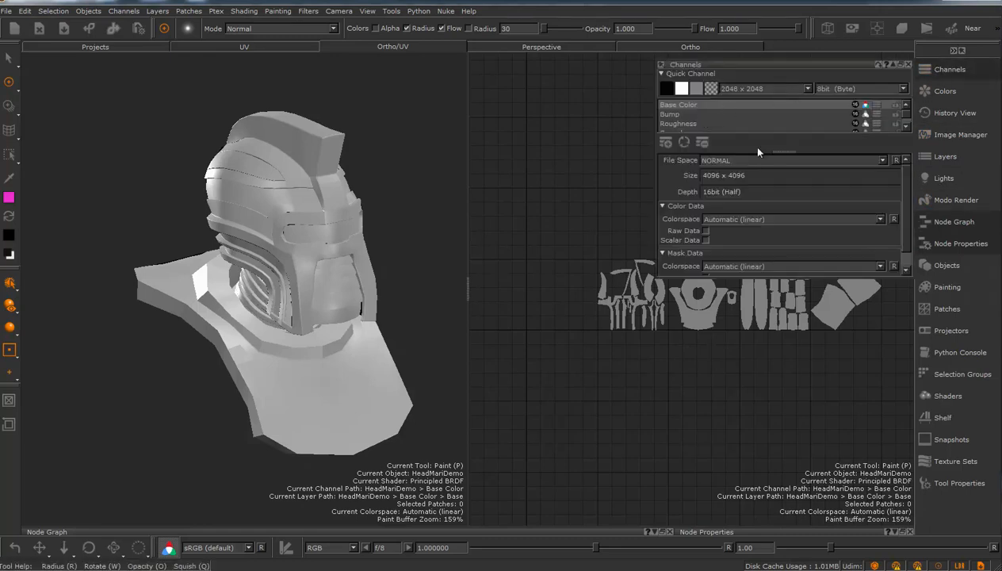
left_click_drag(779, 150, 781, 206)
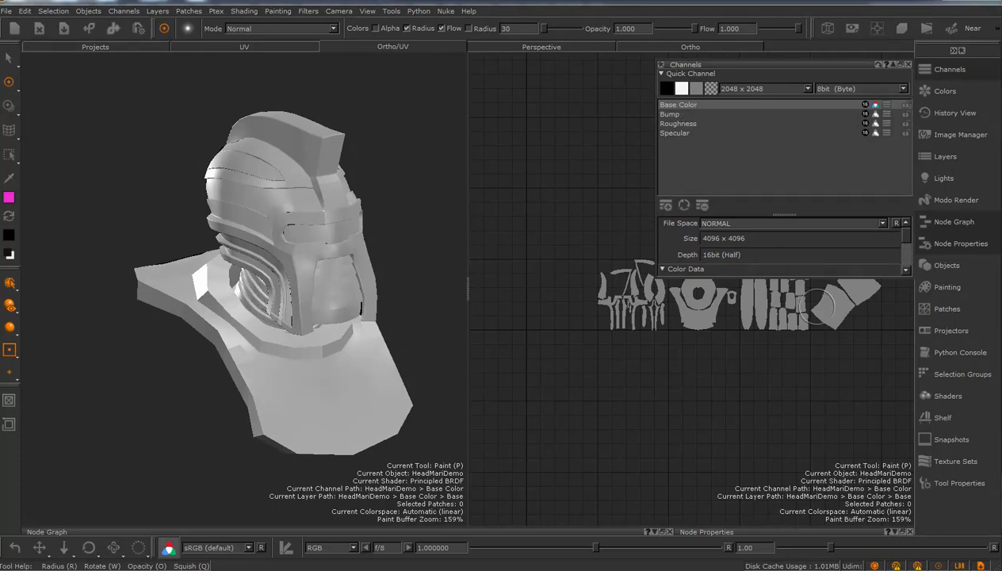
left_click(948, 399)
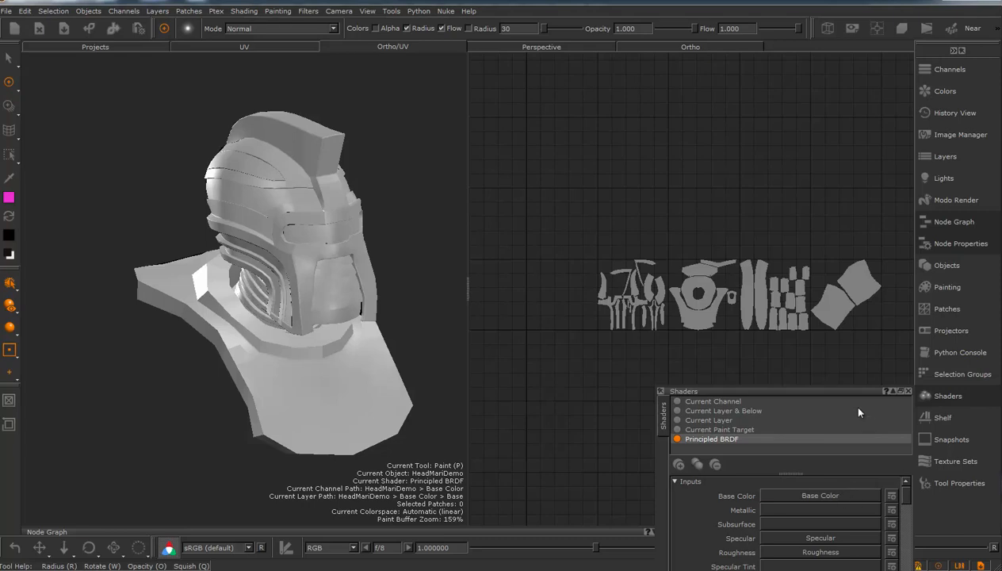
left_click_drag(844, 394, 846, 131)
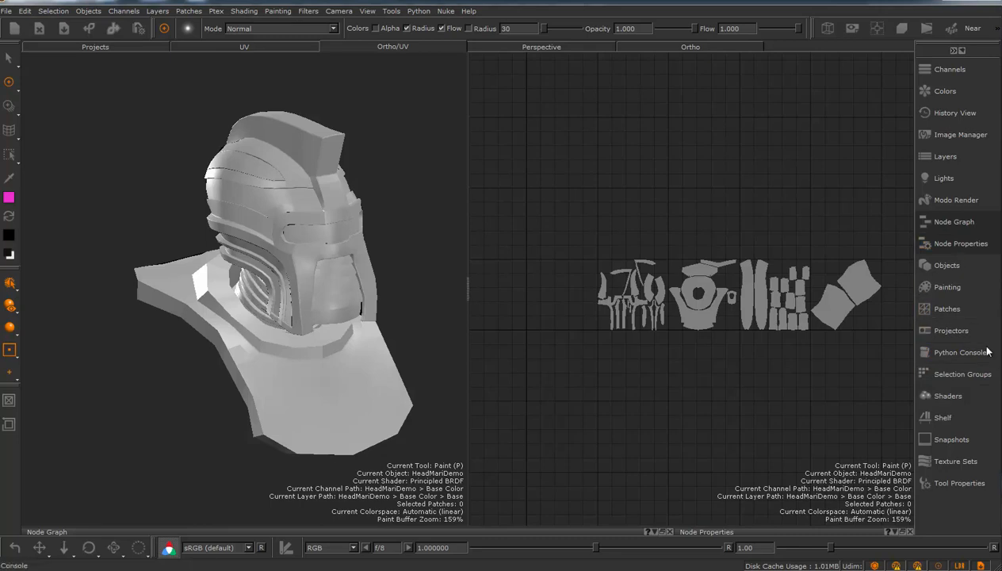
left_click(949, 394)
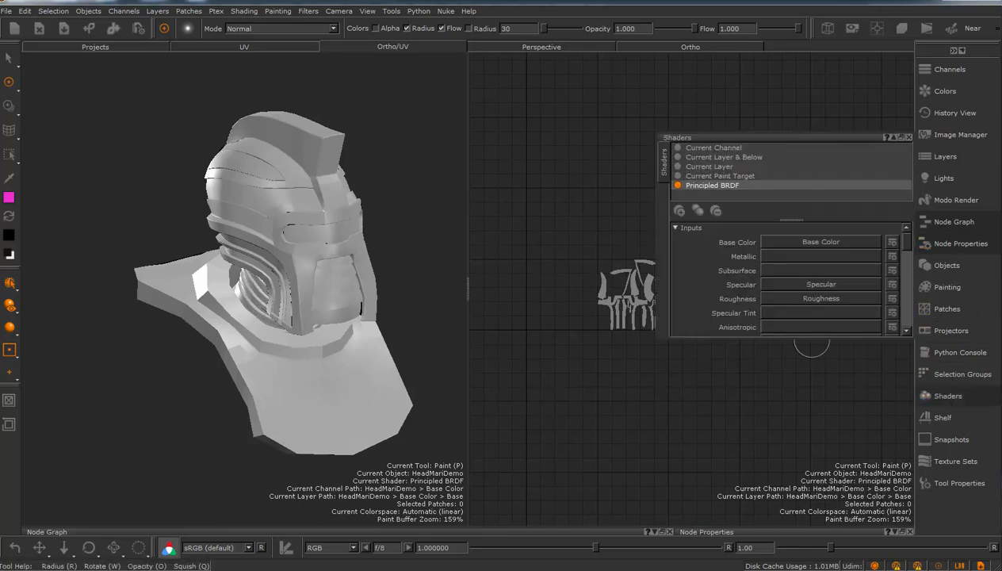
left_click_drag(804, 337, 805, 522)
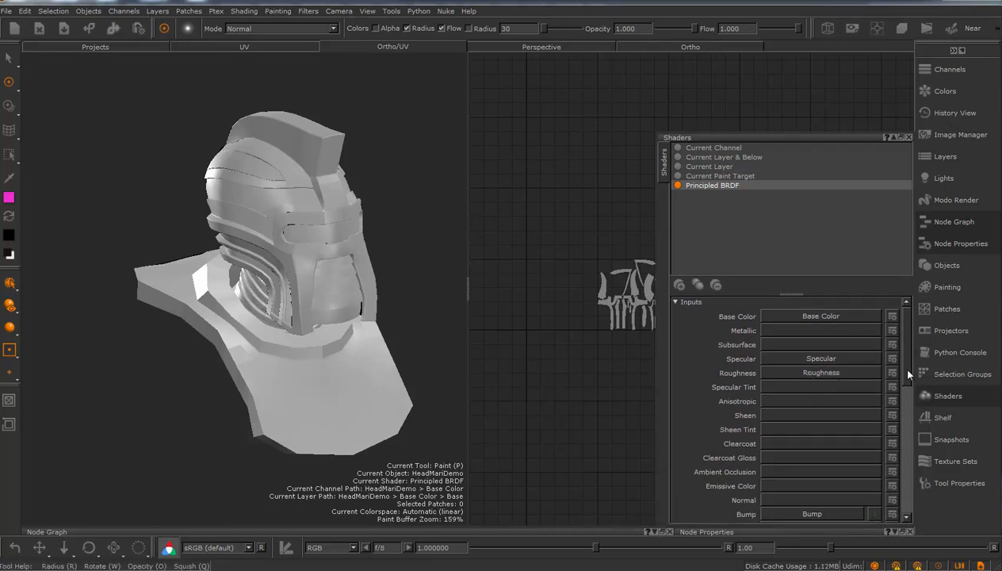
scroll(897, 351, "down", 5)
left_click_drag(905, 388, 907, 496)
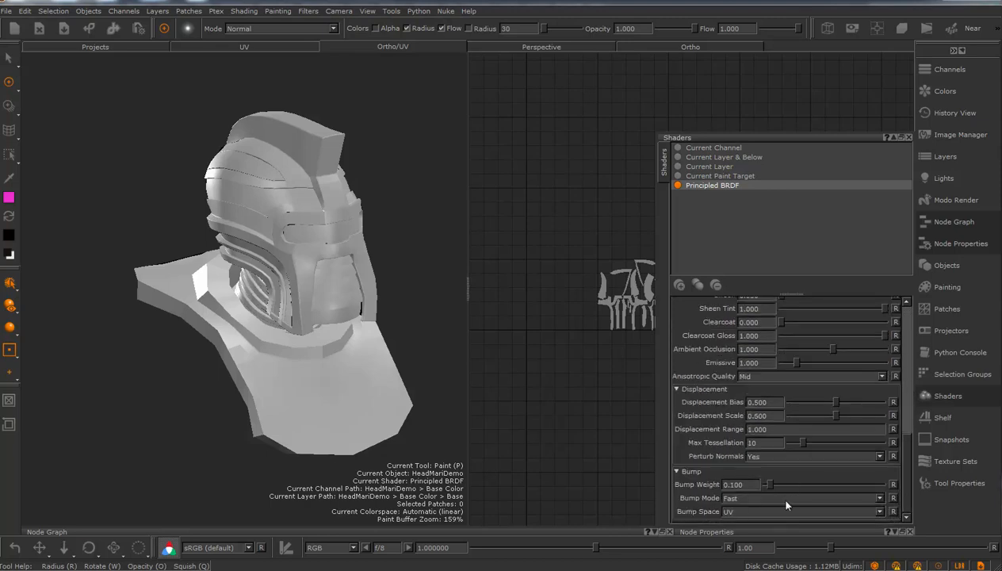
left_click(907, 137)
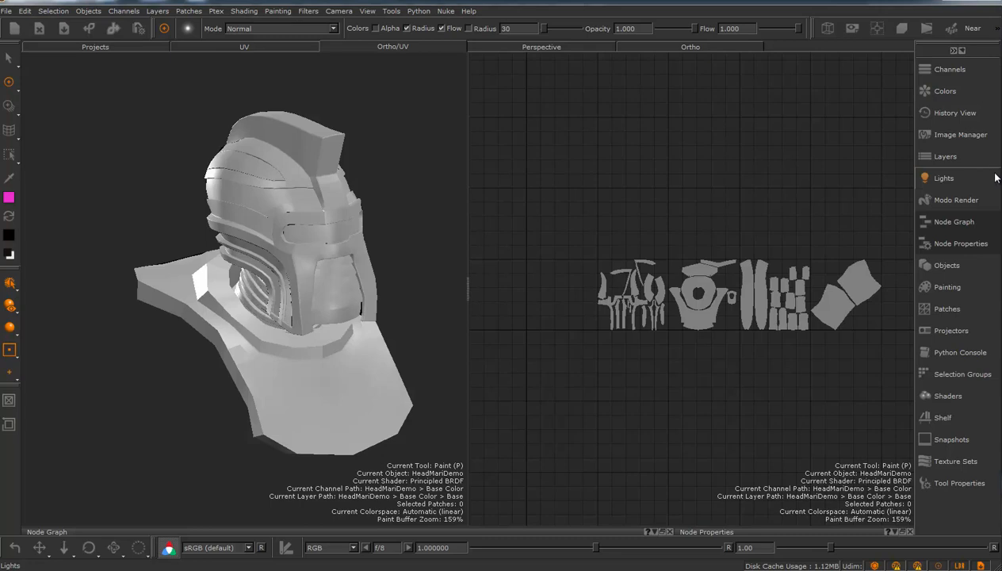
Add Paint_C_13.tif to the project's Image Manager and float that palette beside the model.
left_click(958, 135)
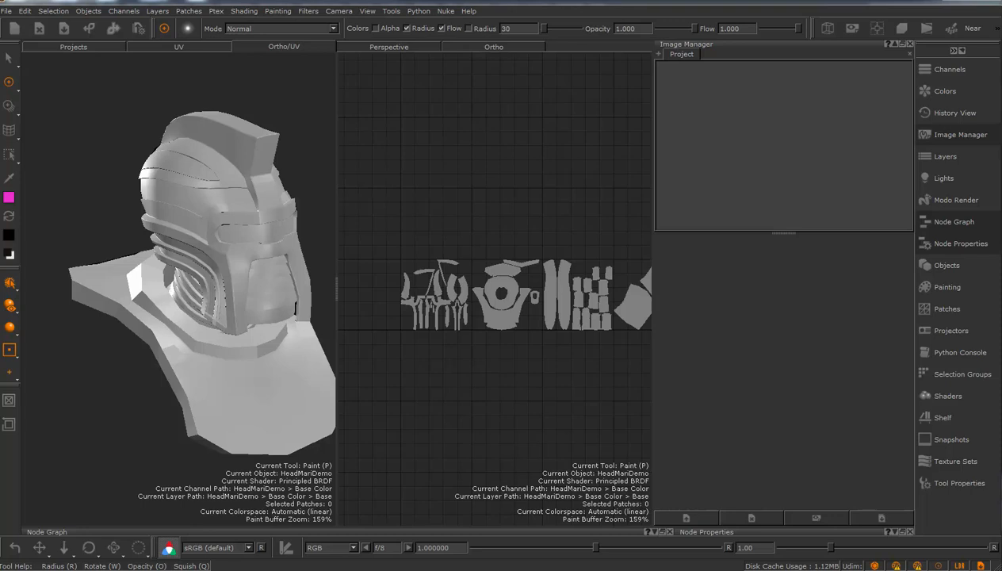
left_click_drag(837, 290, 789, 175)
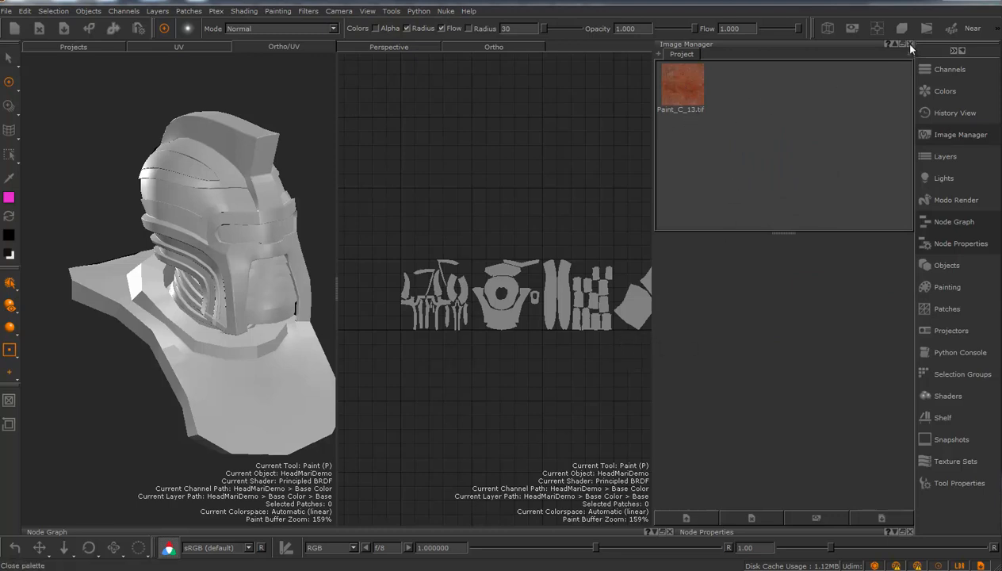
left_click_drag(760, 43, 588, 112)
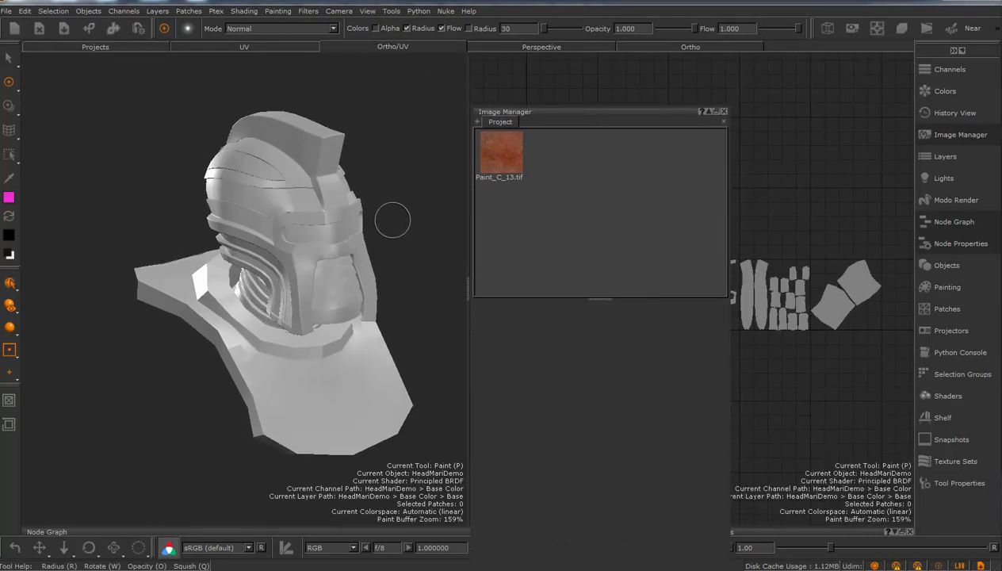
Show the Base Color channel's layers beside the Image Manager, and add and delete a test layer above Base.
left_click_drag(379, 229, 434, 234, "alt")
middle_click_drag(419, 222, 410, 236, "alt")
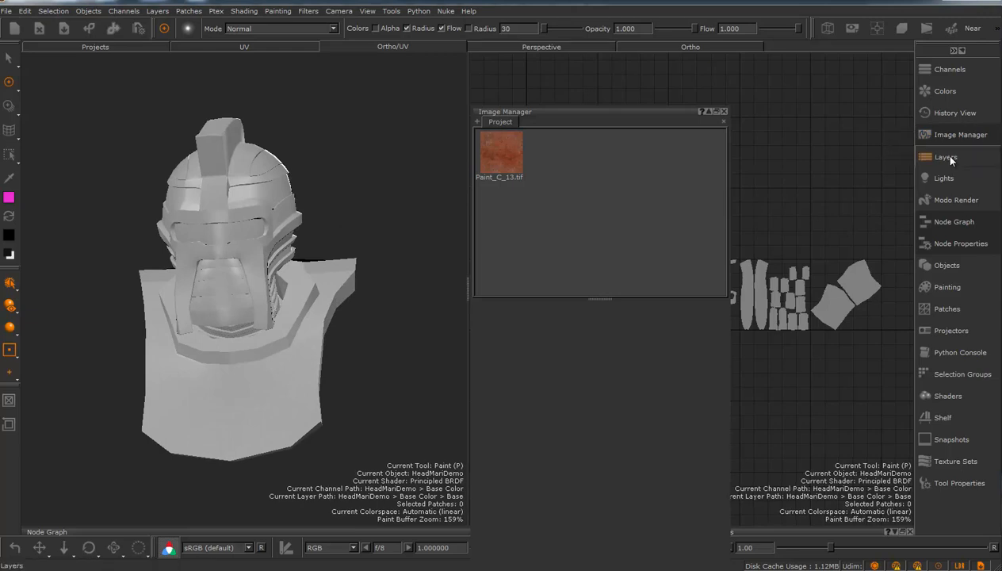
left_click(950, 158)
left_click_drag(647, 106, 505, 145)
left_click(663, 229)
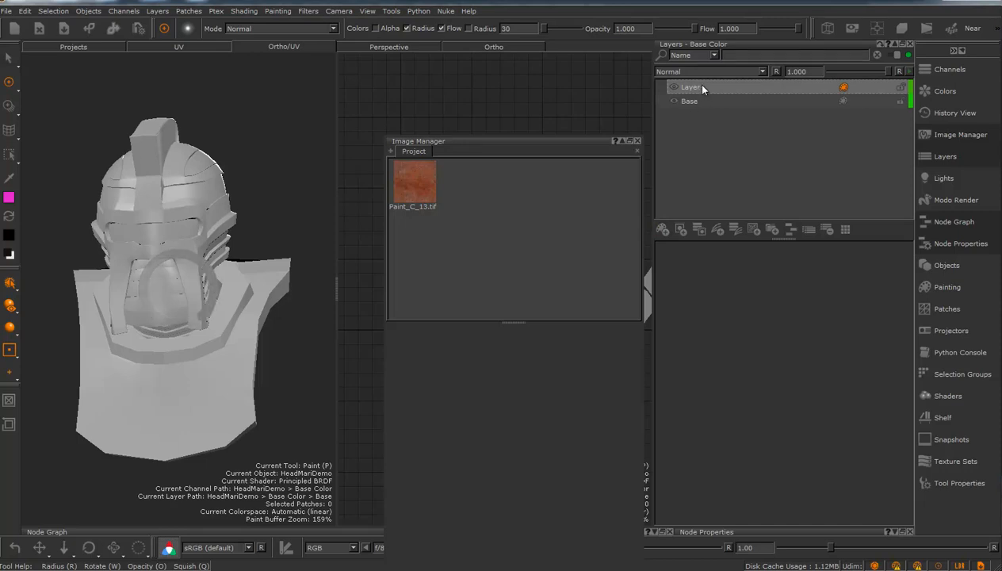
key("Delete")
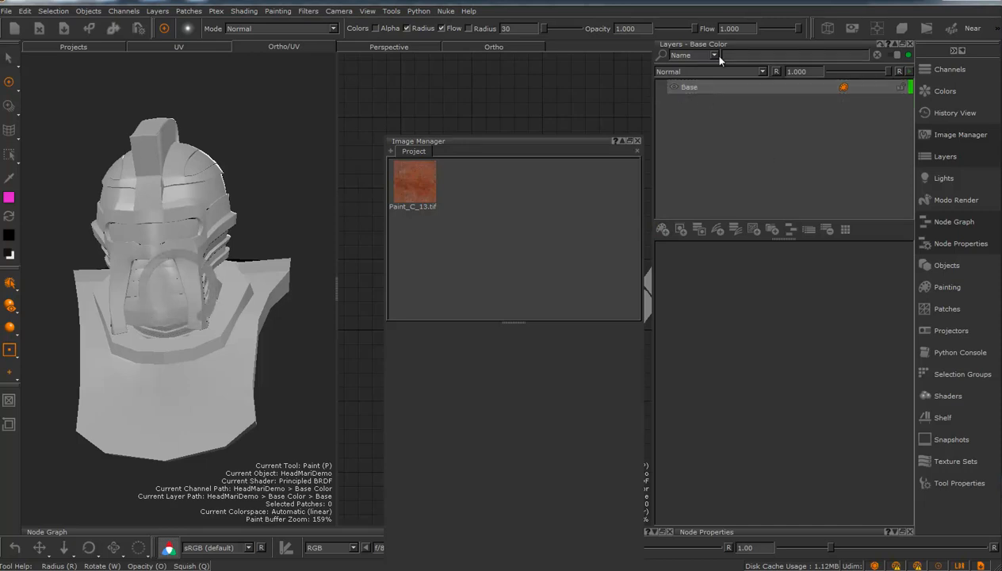
Add a Tri Planar Projection procedural layer above Base and leave it selected.
left_click(695, 87)
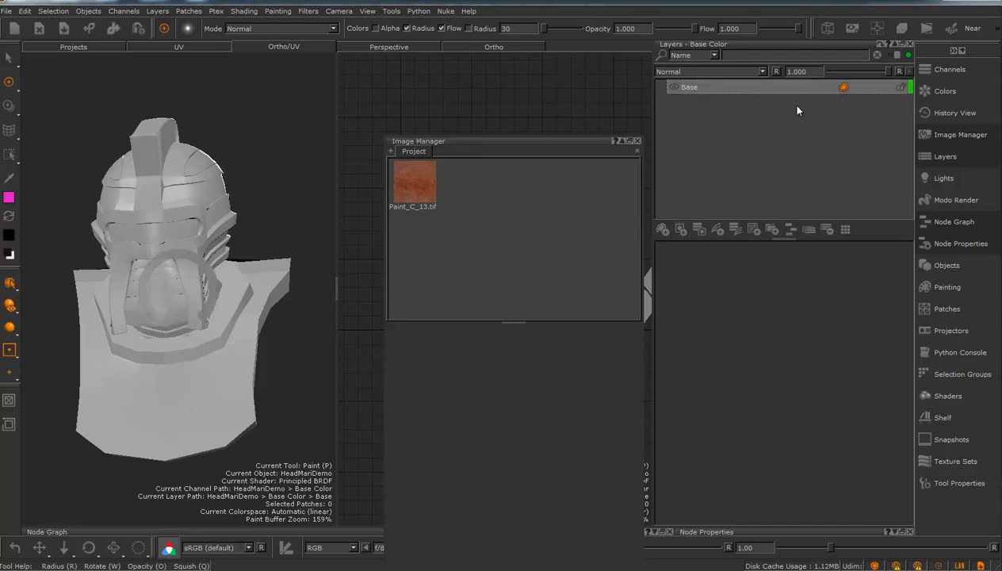
left_click(737, 230)
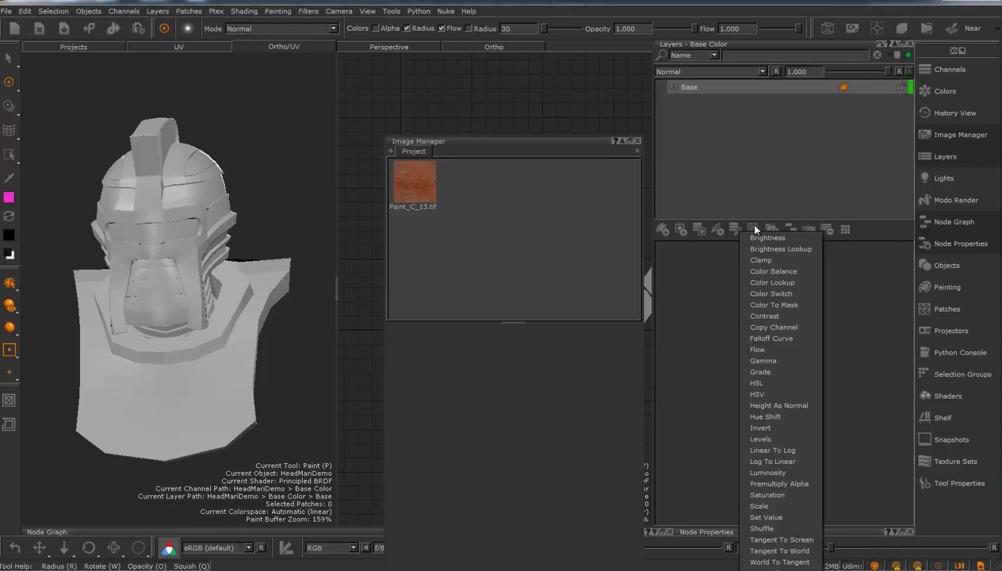
left_click(746, 227)
left_click(751, 227)
mouse_move(775, 235)
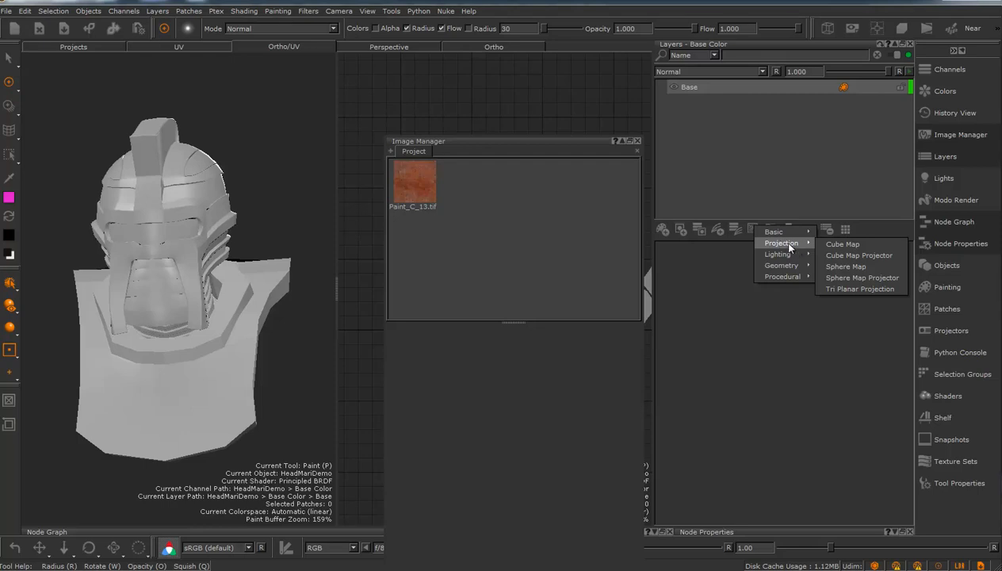
mouse_move(777, 265)
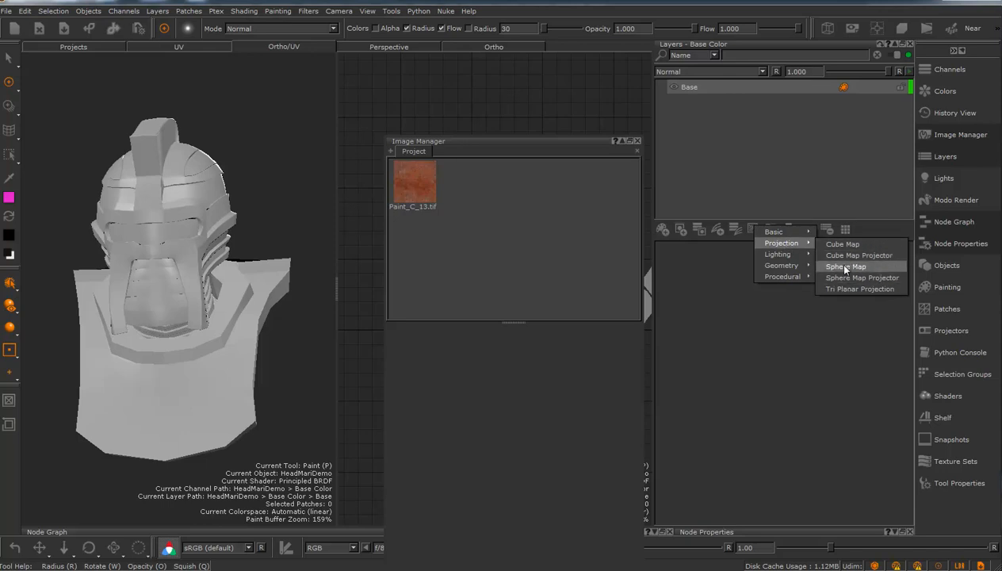
left_click(836, 287)
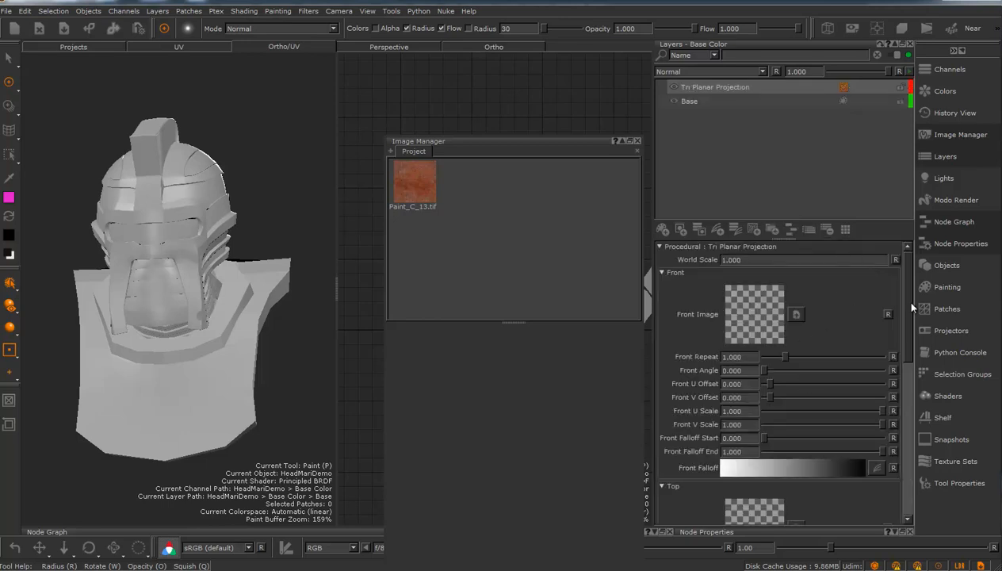
left_click(679, 100)
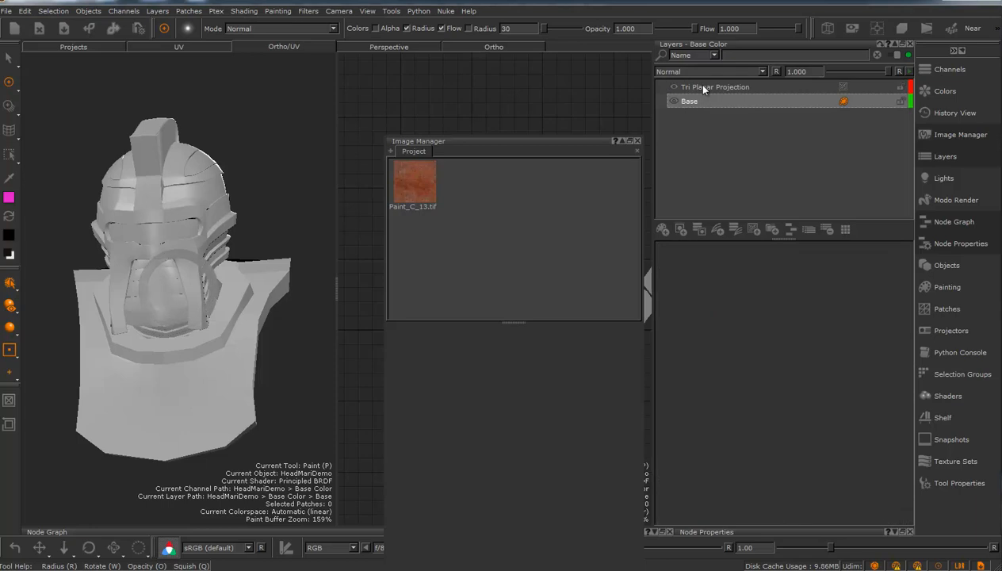
left_click(701, 86)
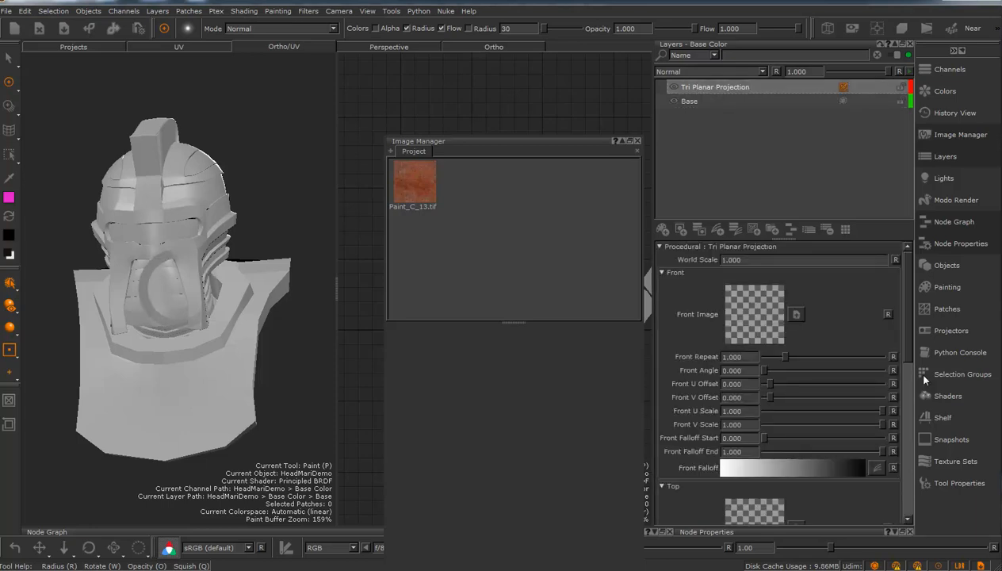
Assign Paint_C_13.tif as the Front, Top and Right images of the Tri Planar Projection, and check the coverage on the helmet.
left_click_drag(415, 182, 761, 310)
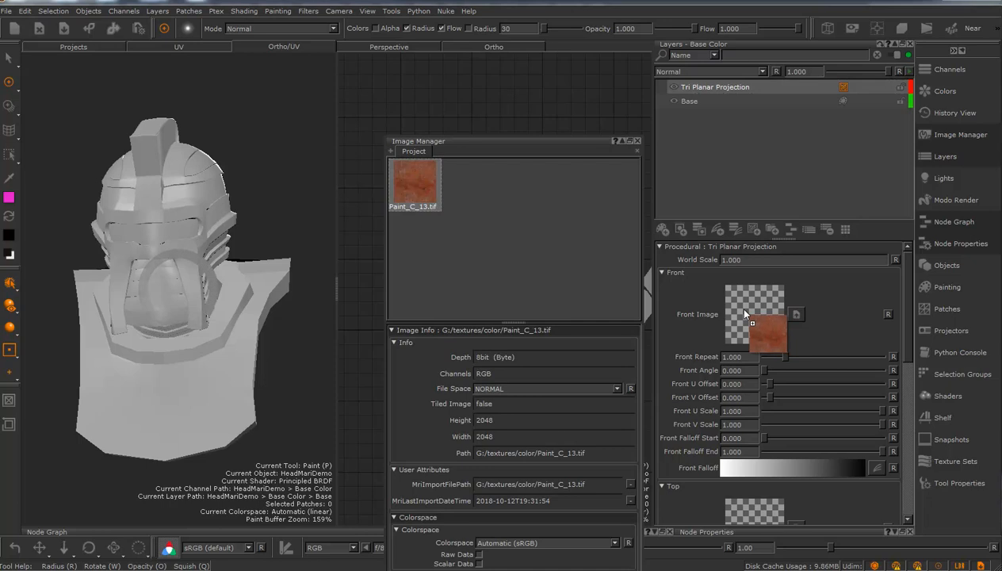
scroll(892, 357, "down", 5)
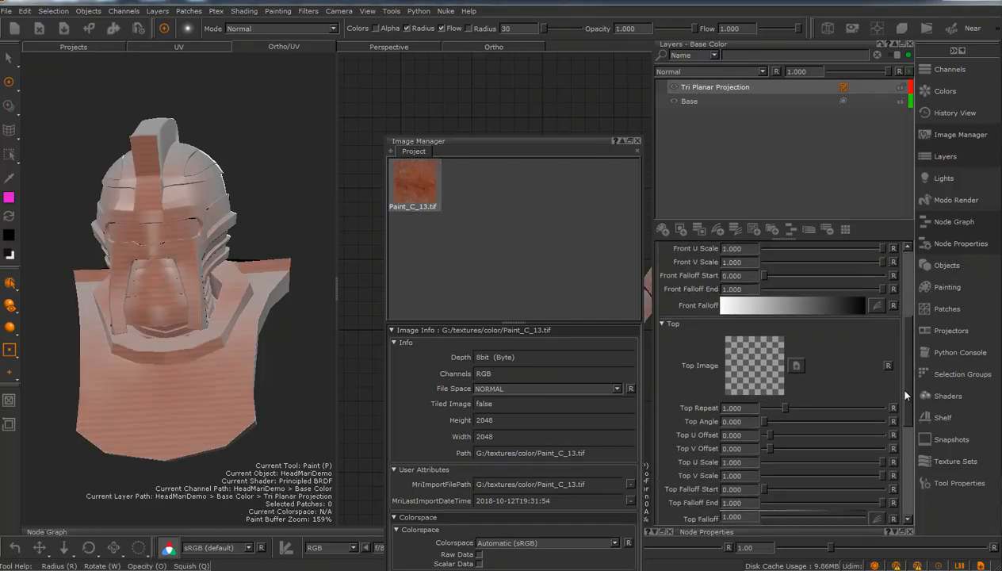
left_click_drag(428, 186, 739, 330)
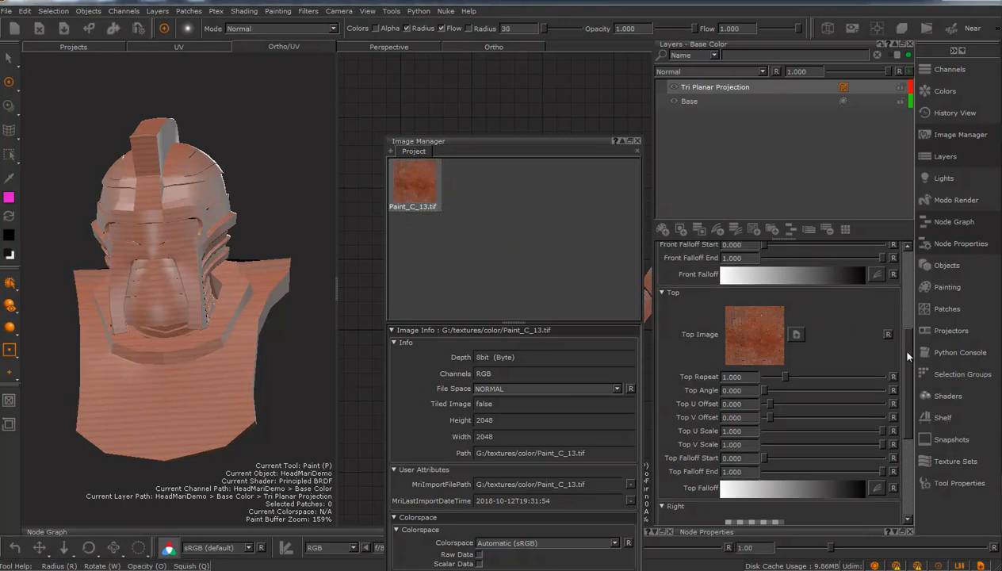
scroll(908, 355, "down", 5)
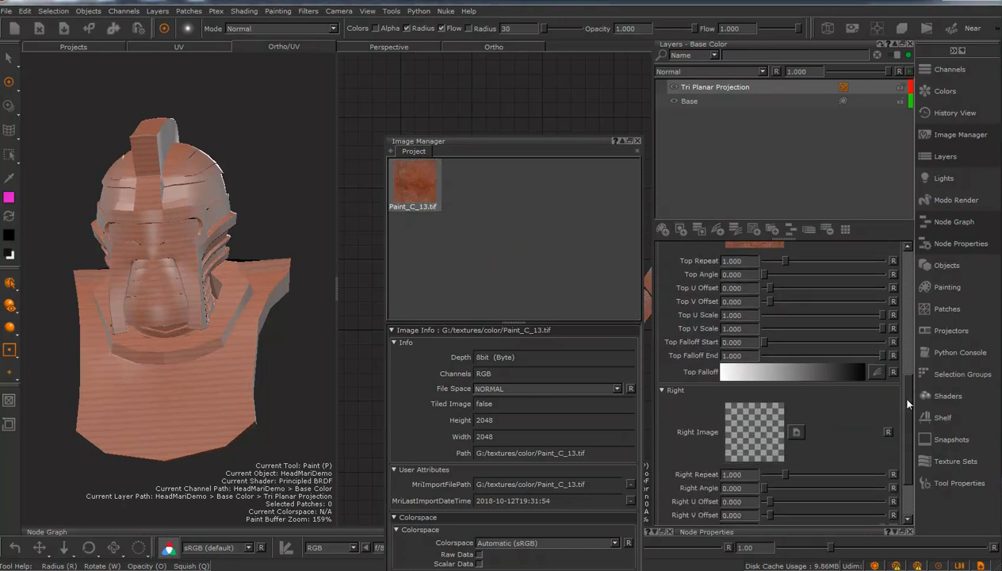
left_click(405, 346)
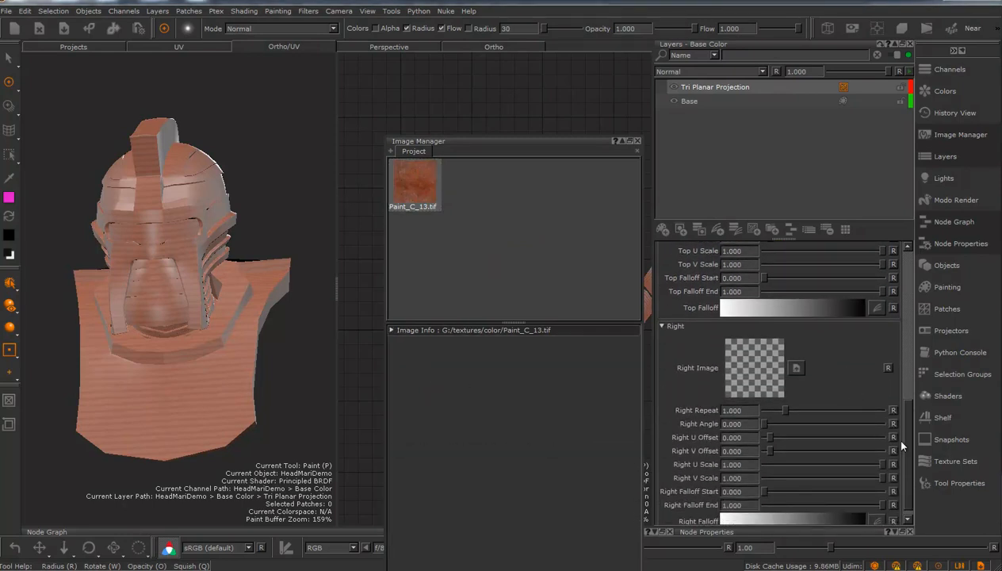
scroll(897, 431, "down", 1)
mouse_move(420, 192)
left_mouse_down()
mouse_move(718, 373)
mouse_move(740, 356)
left_mouse_up()
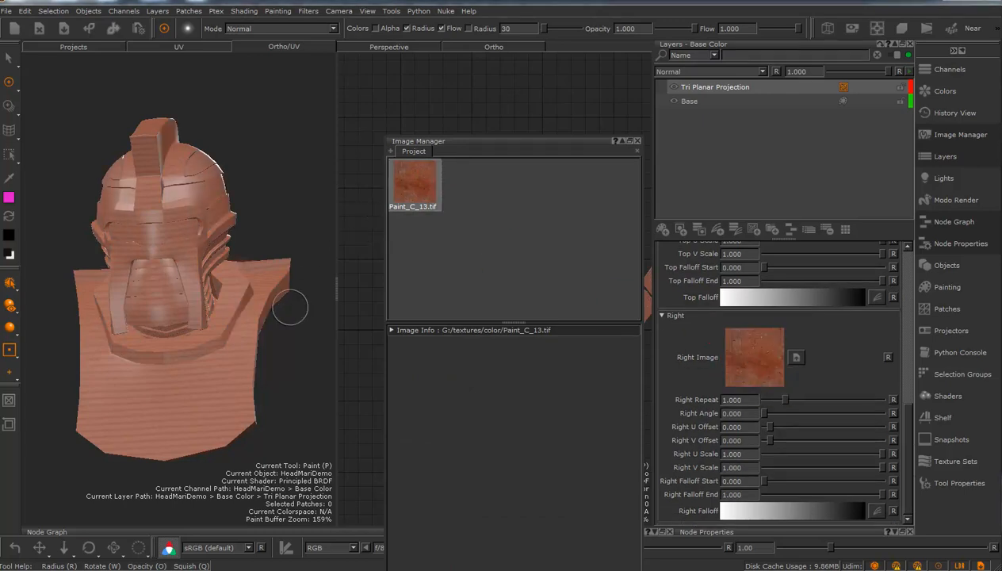
left_click_drag(247, 318, 215, 315, "alt")
mouse_move(215, 314)
right_mouse_down("alt")
mouse_move(251, 313)
mouse_move(343, 338)
mouse_move(207, 317)
right_mouse_up("alt")
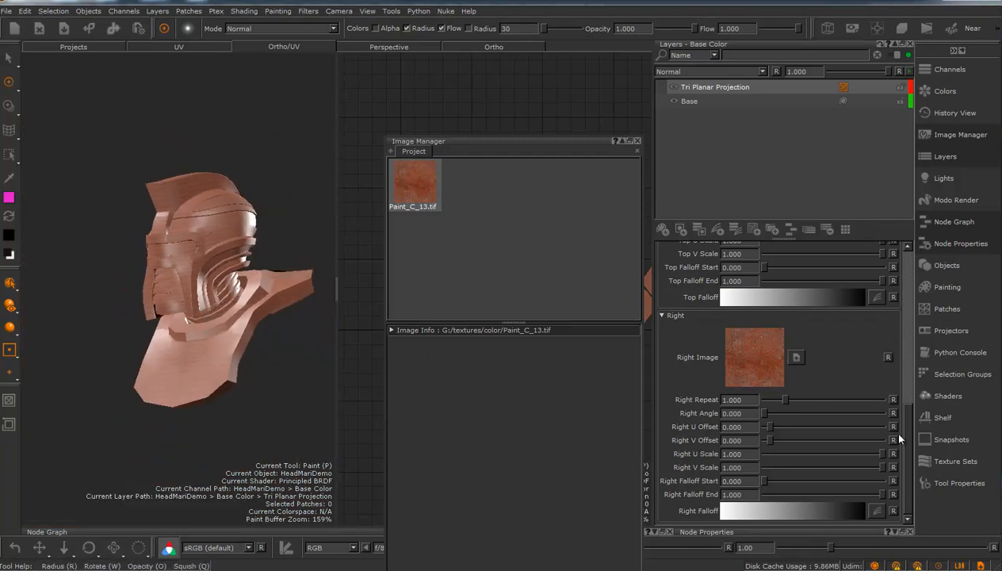
Try a World Scale of 30 for the Tri Planar Projection and inspect the texture up close.
left_click_drag(910, 428, 916, 275)
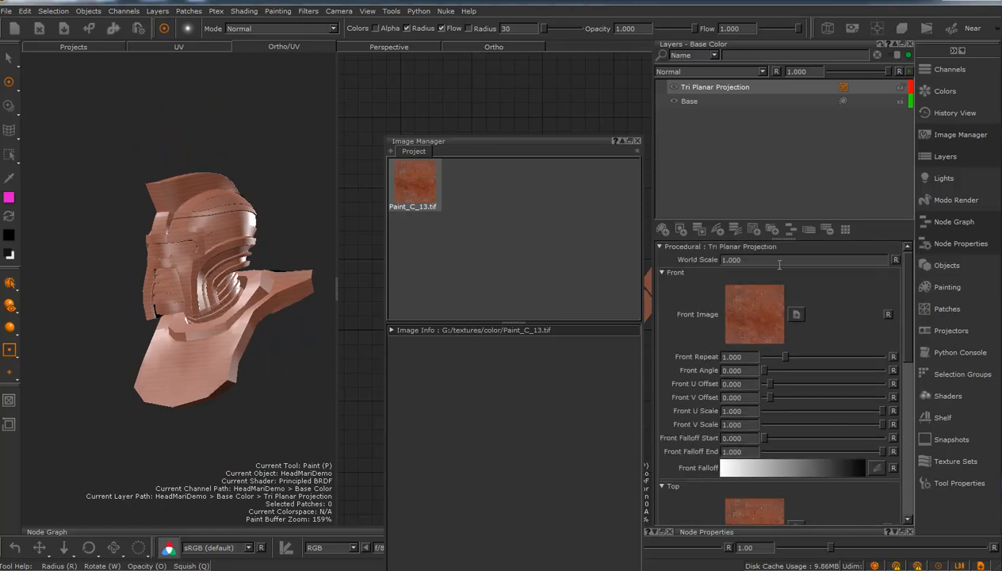
left_click(751, 259)
type("30")
key("Return")
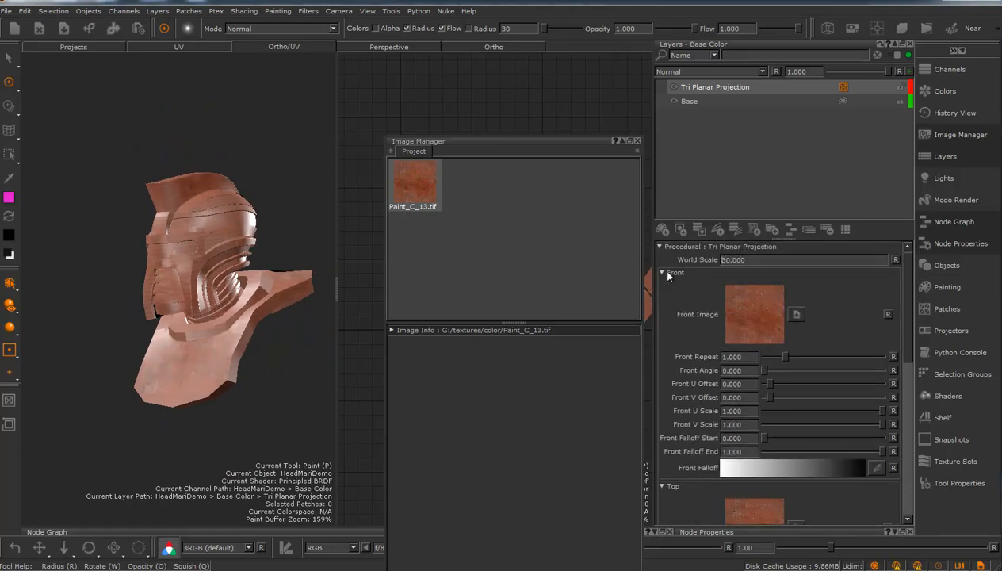
left_click_drag(288, 351, 232, 384, "alt")
right_click_drag(233, 384, 284, 377, "alt")
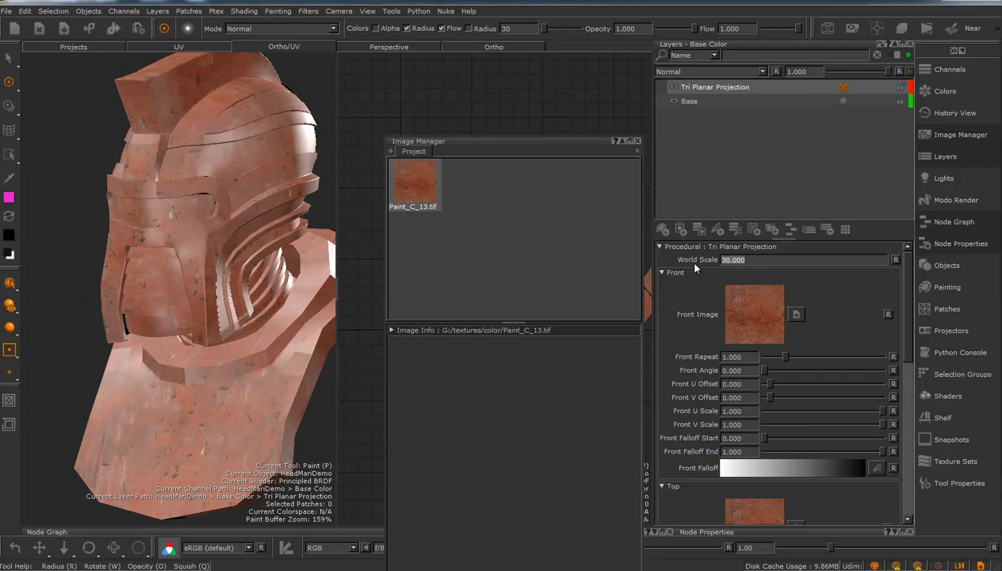
Set the Tri Planar Projection's World Scale to 50 and inspect the texture around the helmet.
type("50")
key("Return")
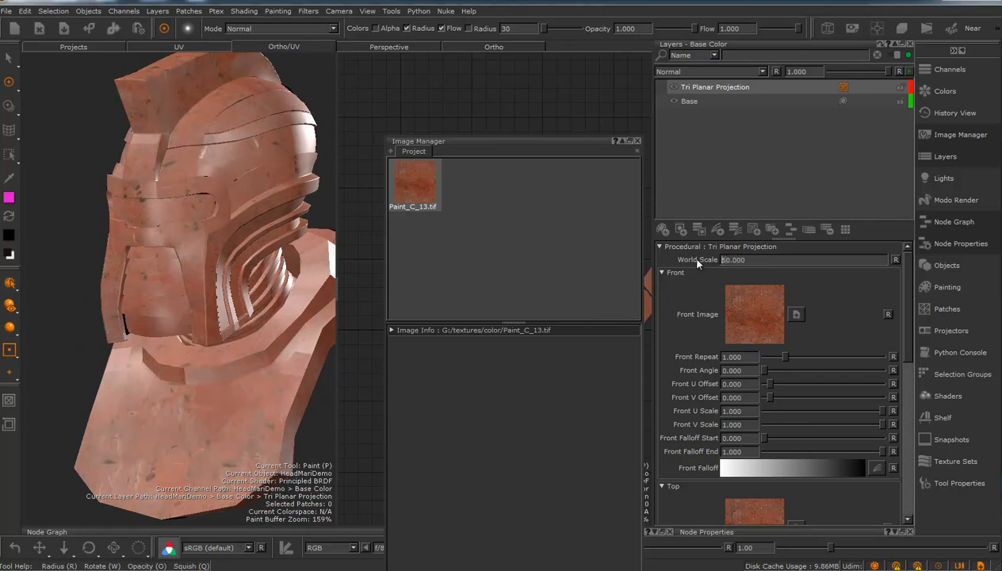
left_click_drag(151, 290, 225, 289, "alt")
left_click_drag(223, 336, 154, 346, "alt")
mouse_move(154, 345)
middle_mouse_down("alt")
mouse_move(133, 344)
mouse_move(135, 395)
middle_mouse_up("alt")
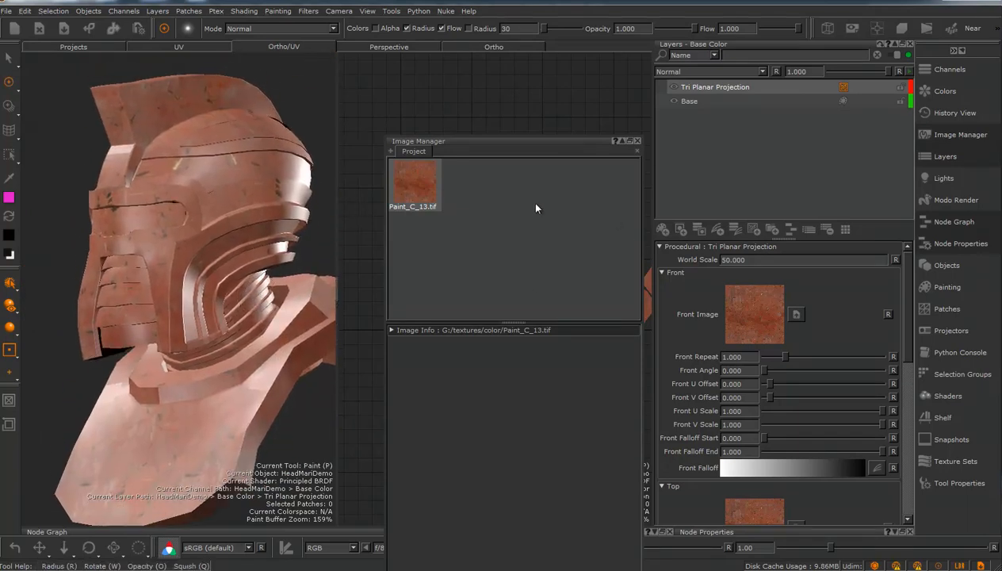
left_click_drag(239, 254, 209, 308, "alt")
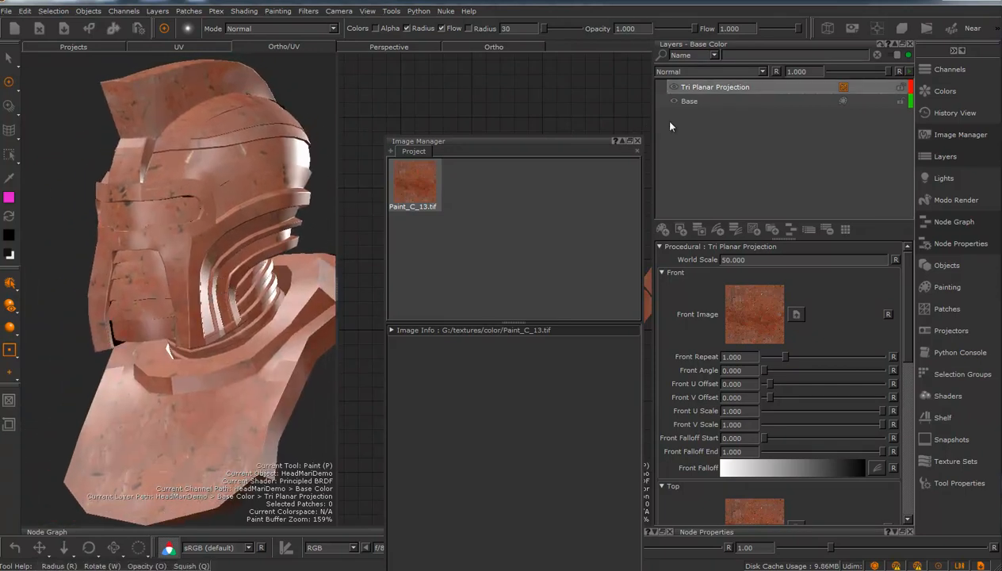
Add a basic Color procedural layer above Tri Planar Projection and accept white as its color.
left_click(758, 231)
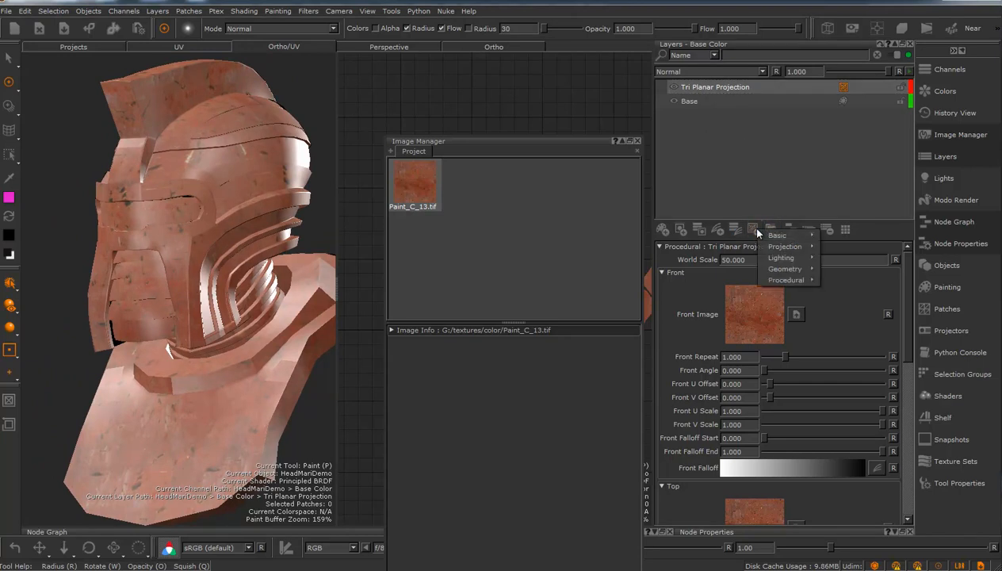
mouse_move(758, 234)
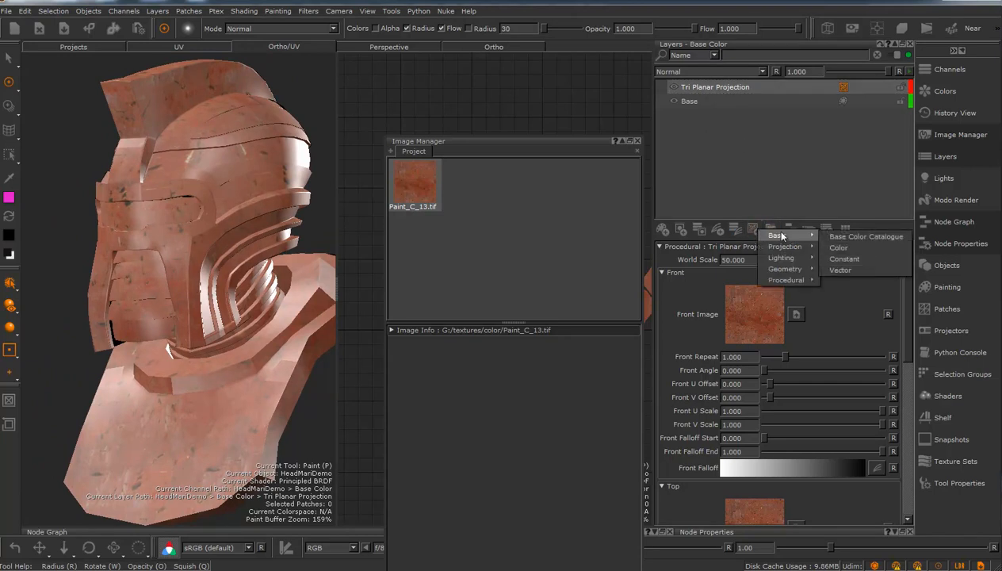
left_click(838, 248)
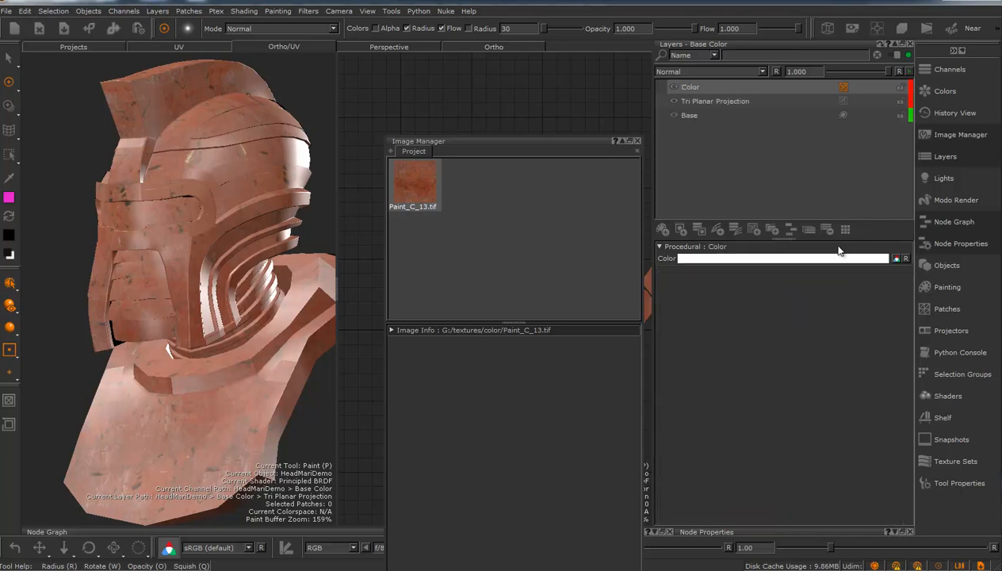
left_click(775, 260)
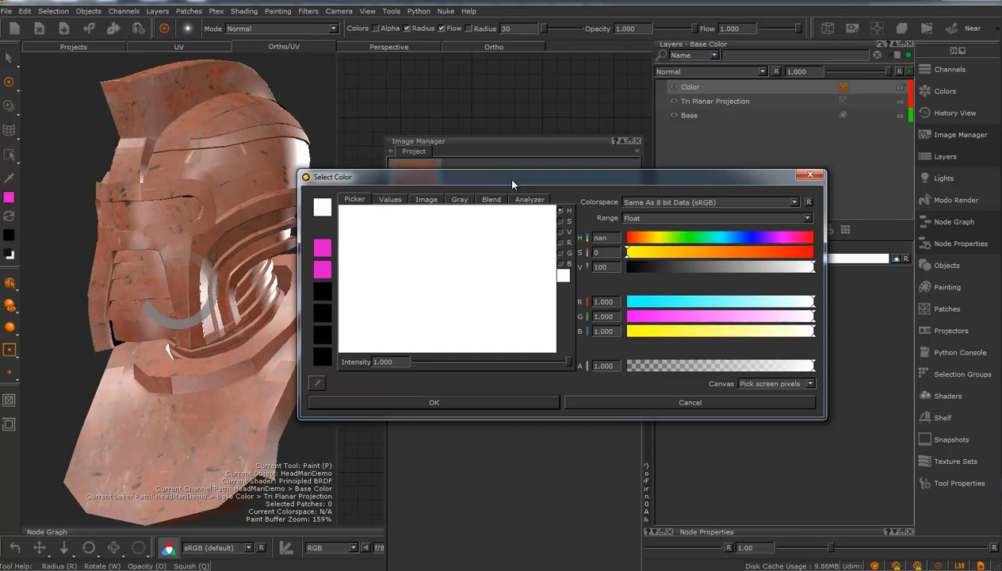
left_click_drag(512, 184, 523, 217)
mouse_move(535, 302)
left_mouse_down()
mouse_move(538, 328)
mouse_move(543, 315)
left_mouse_up()
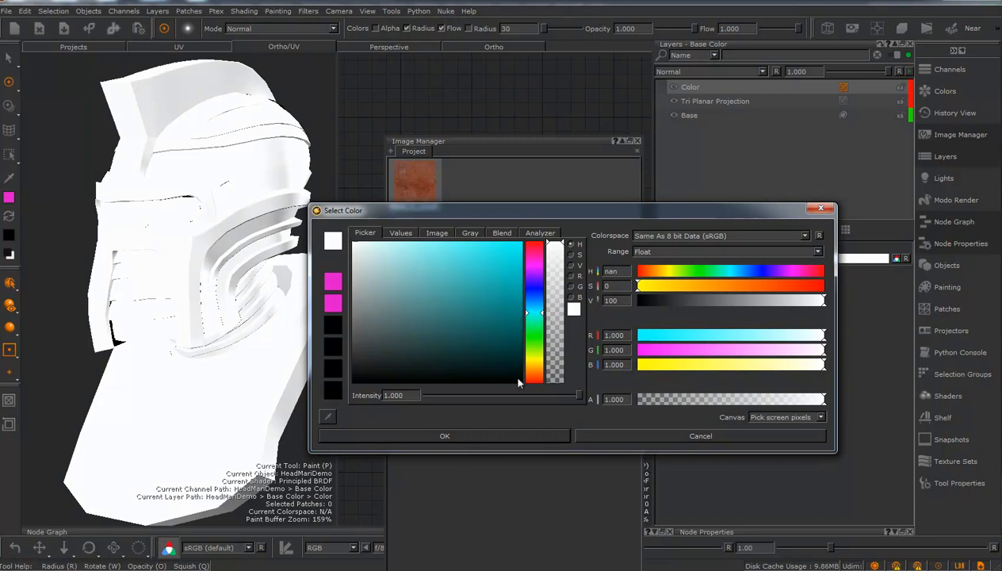
left_click(500, 436)
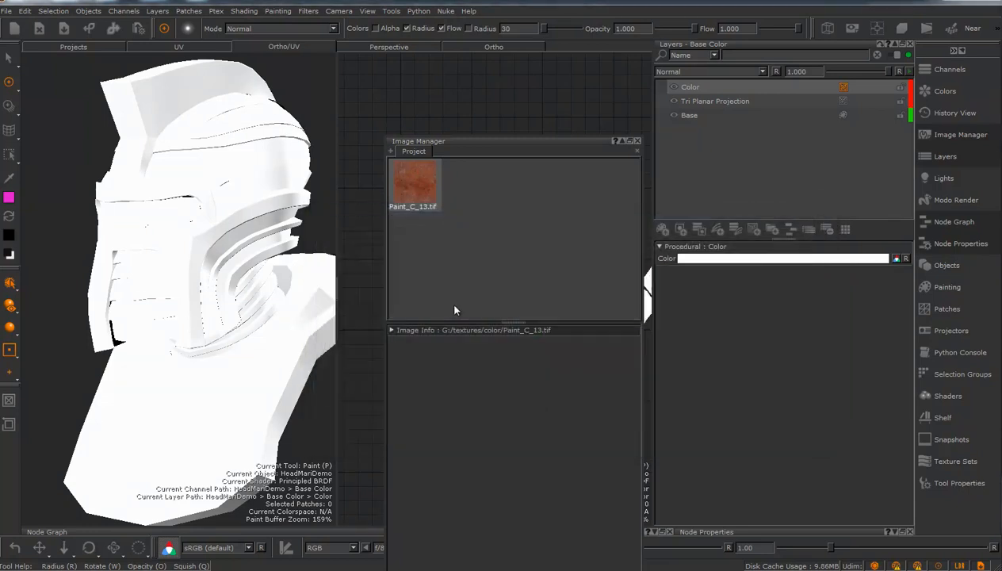
Set the Color layer to a teal green with hue 161, saturation 93 and value 88, and check it on the model.
left_click(767, 258)
mouse_move(493, 301)
left_mouse_down()
mouse_move(468, 299)
mouse_move(509, 258)
left_mouse_up()
left_click(536, 331)
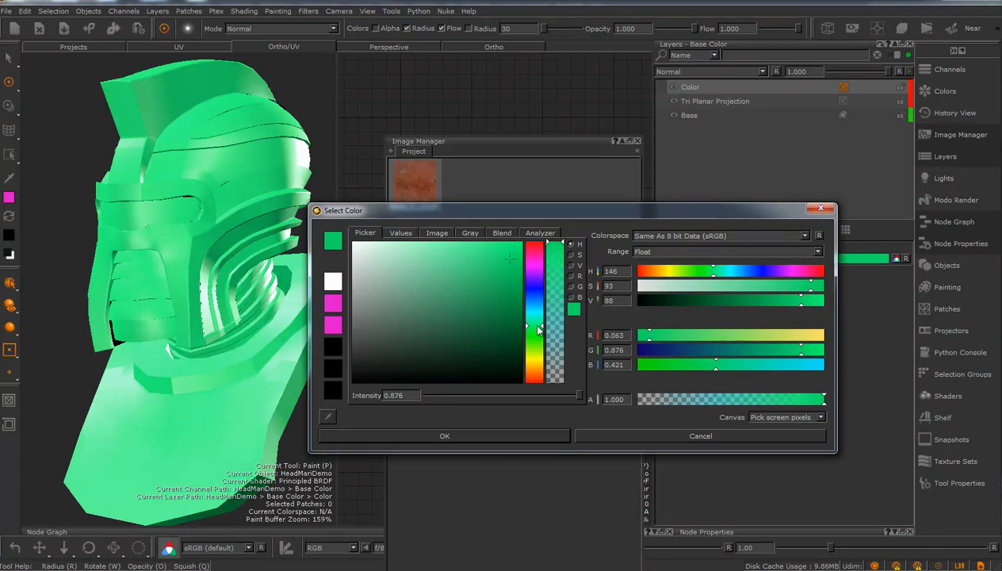
left_click_drag(538, 327, 542, 321)
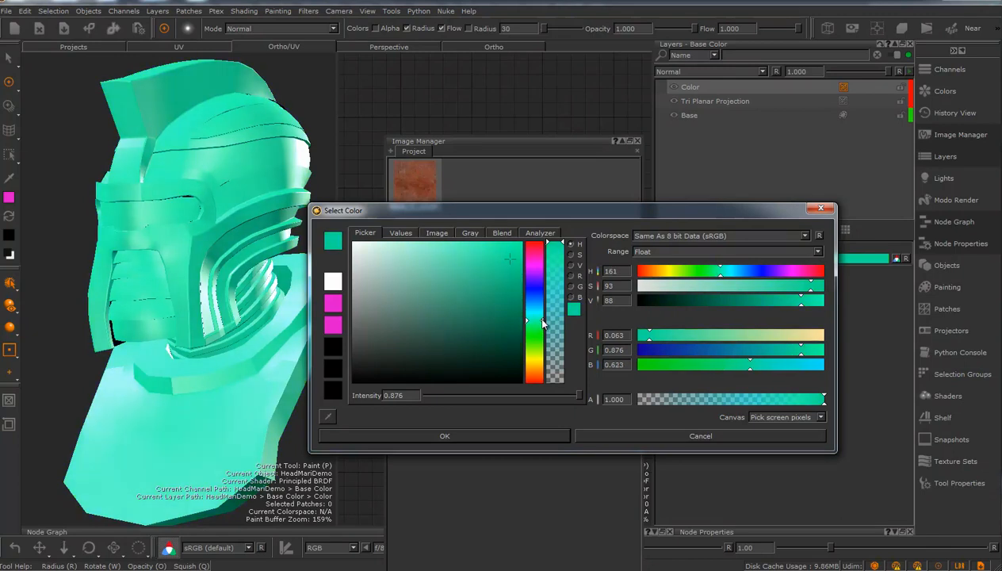
left_click(494, 437)
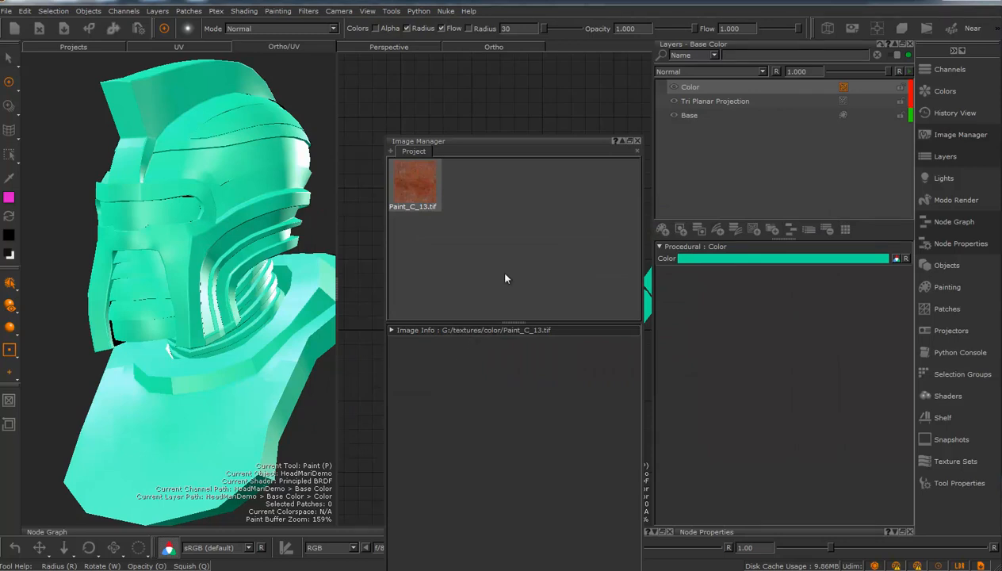
mouse_move(346, 298)
left_mouse_down("alt")
mouse_move(264, 344)
mouse_move(236, 344)
mouse_move(212, 367)
left_mouse_up("alt")
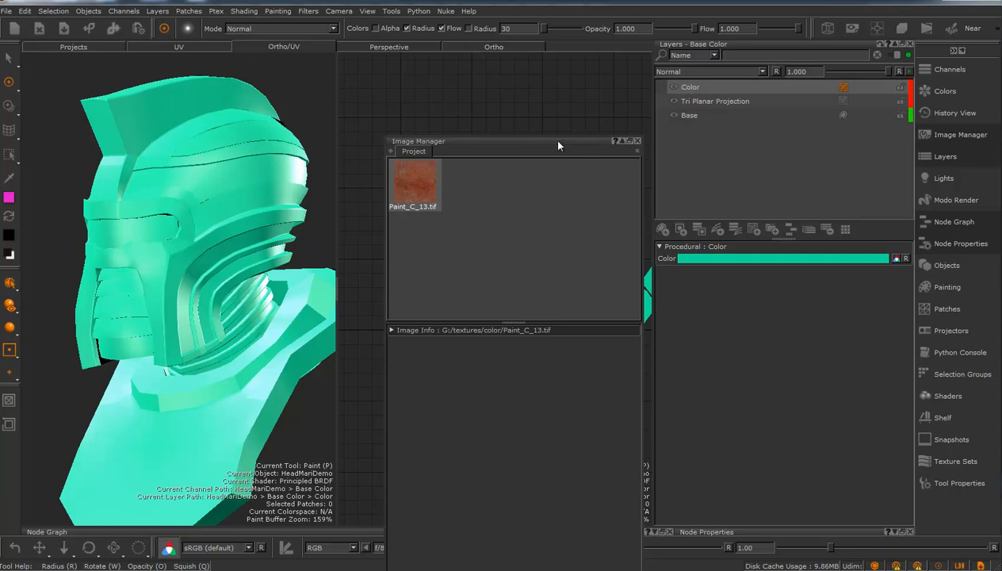
Move the floating Image Manager off the UV layout and close it.
left_click_drag(549, 141, 474, 366)
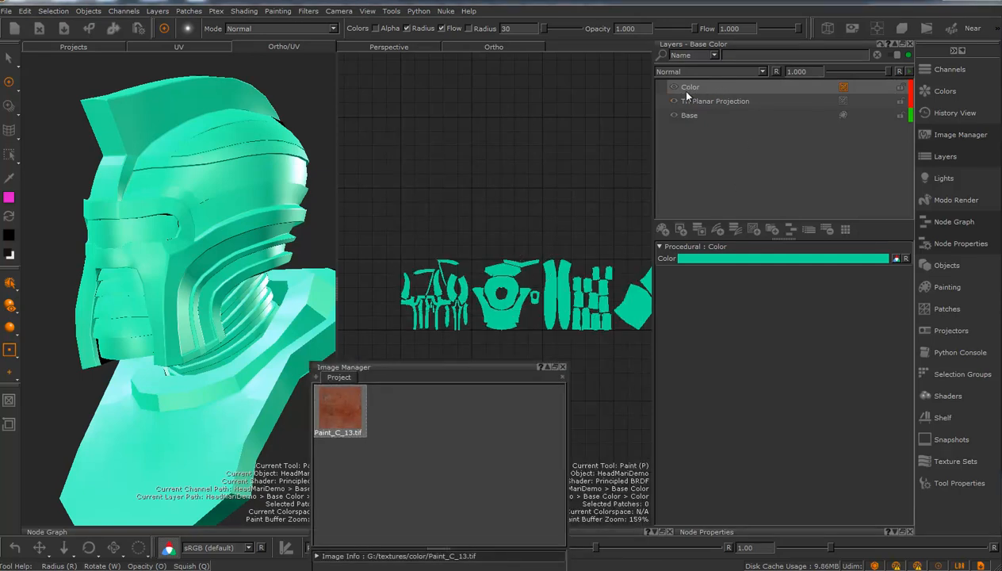
mouse_move(473, 371)
left_mouse_down()
mouse_move(497, 344)
mouse_move(596, 351)
left_mouse_up()
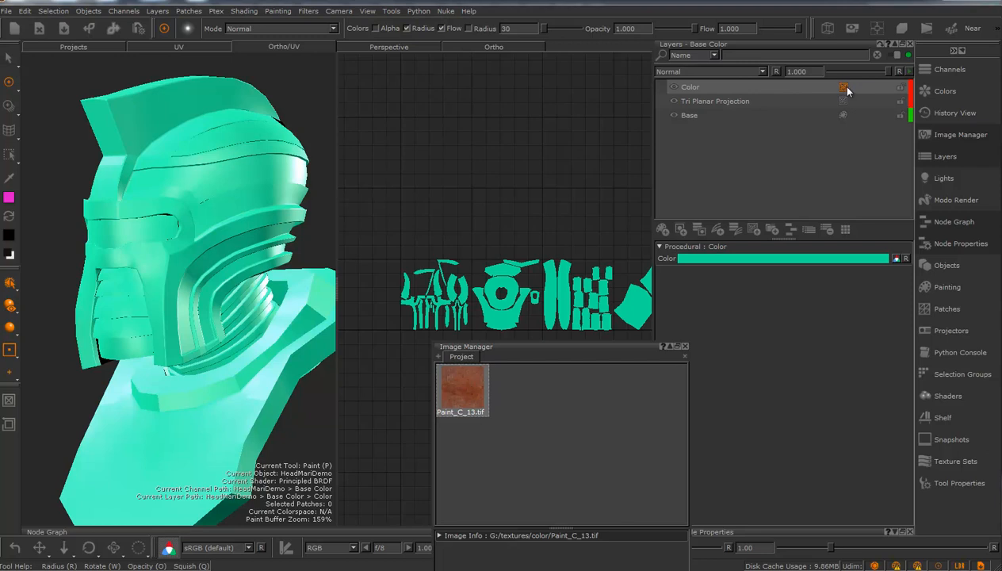
left_click(685, 346)
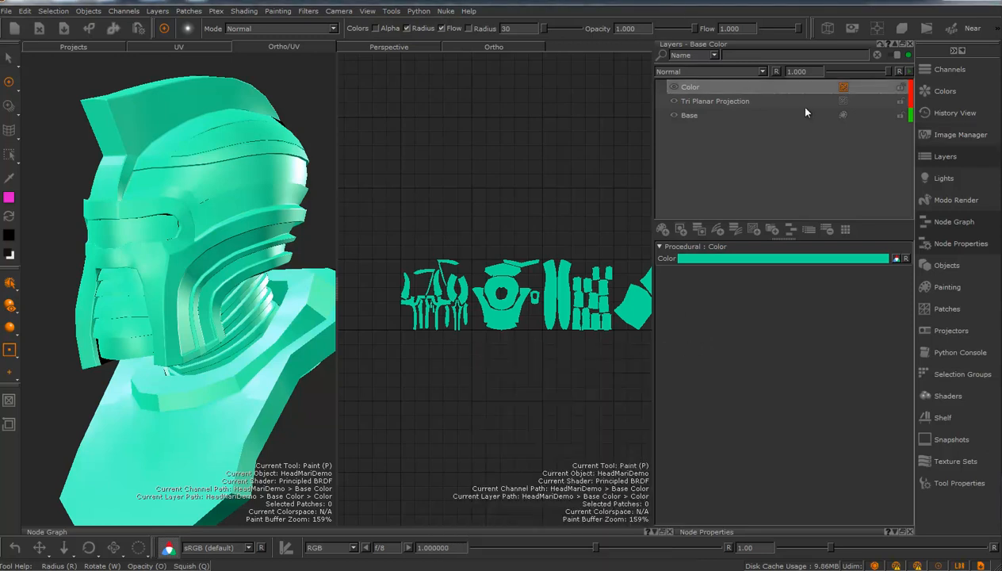
Add a Reveal All layer mask to the Color layer and make the mask the paint target.
right_click(854, 89)
mouse_move(900, 274)
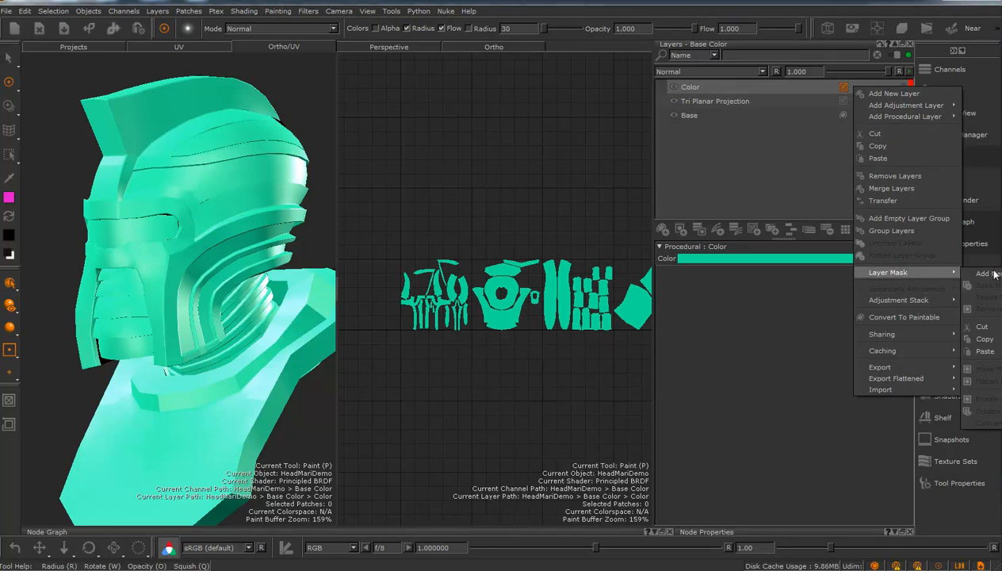
mouse_move(987, 273)
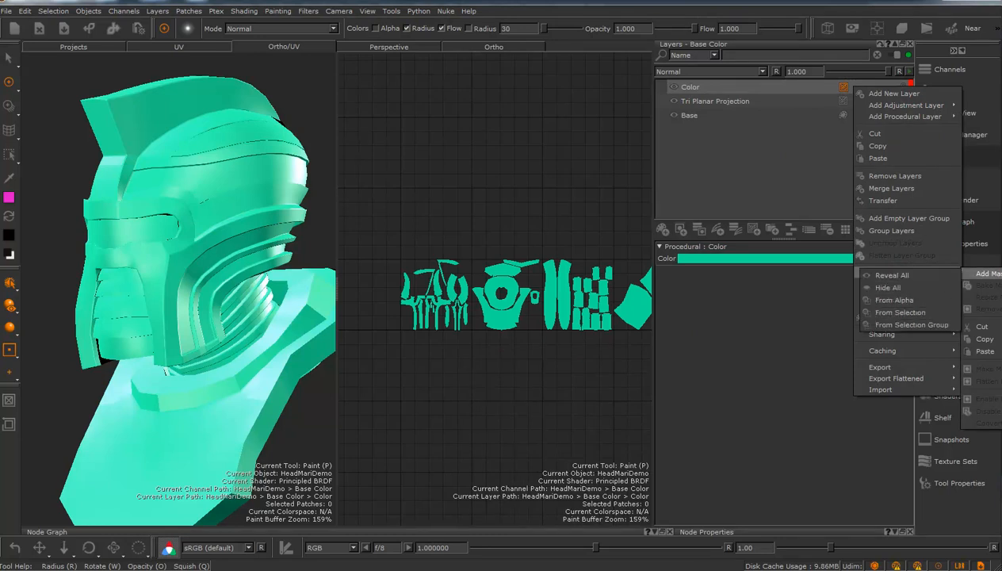
left_click(890, 276)
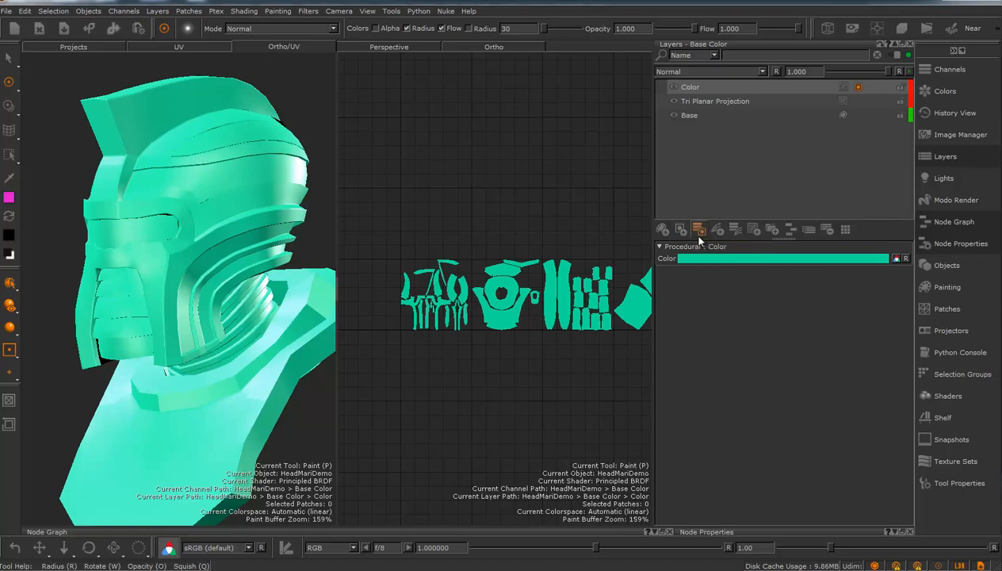
mouse_move(232, 250)
left_mouse_down("alt")
mouse_move(251, 250)
mouse_move(235, 246)
left_mouse_up("alt")
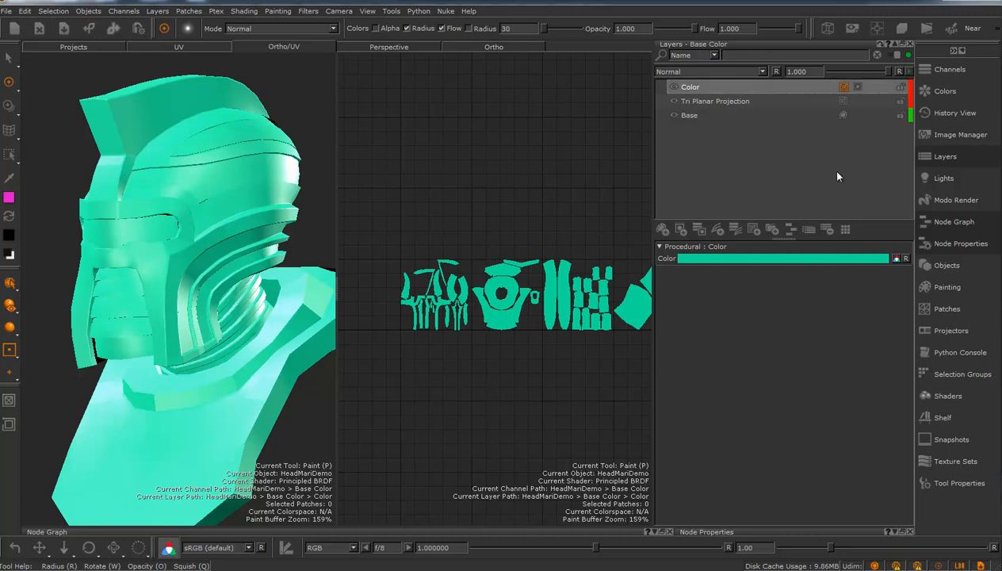
left_click(858, 87)
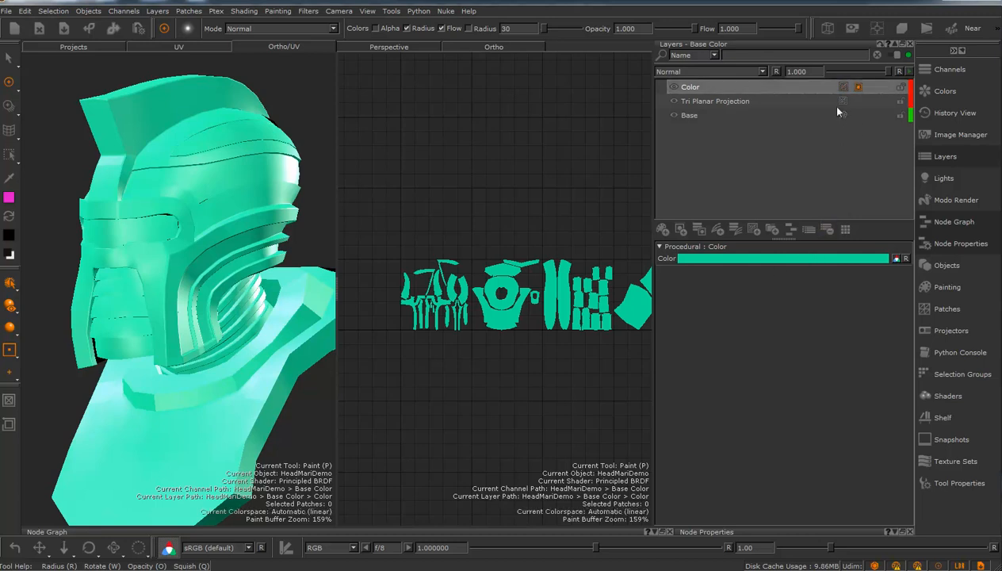
Reset the paint colors to black and white and paint black mask strokes on the helmet's crest and side.
left_click(5, 255)
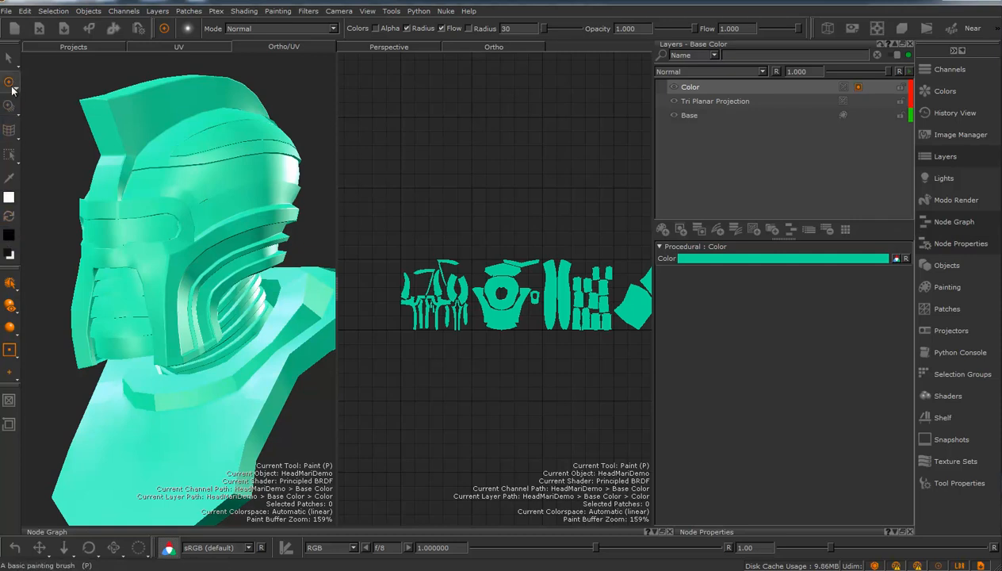
left_click(9, 215)
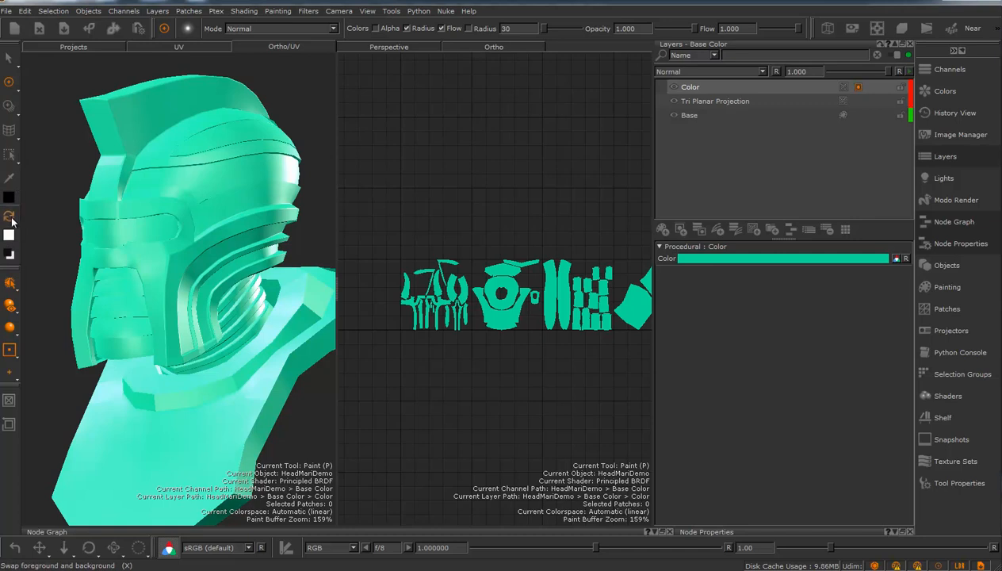
left_click(9, 216)
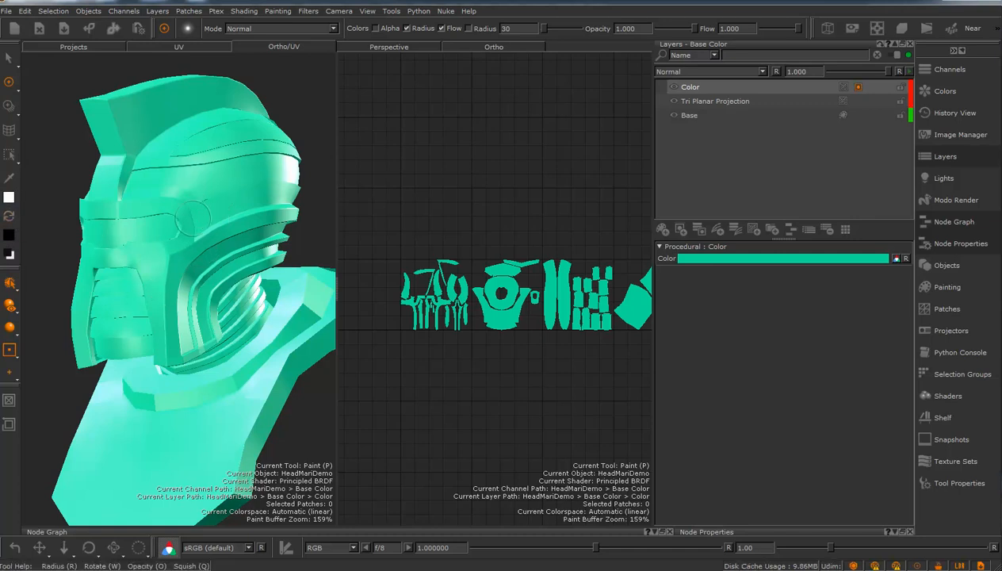
key("x")
mouse_move(178, 210)
left_mouse_down()
mouse_move(216, 180)
mouse_move(238, 188)
mouse_move(181, 238)
left_mouse_up()
mouse_move(140, 121)
left_mouse_down()
mouse_move(194, 105)
mouse_move(147, 139)
mouse_move(170, 129)
left_mouse_up()
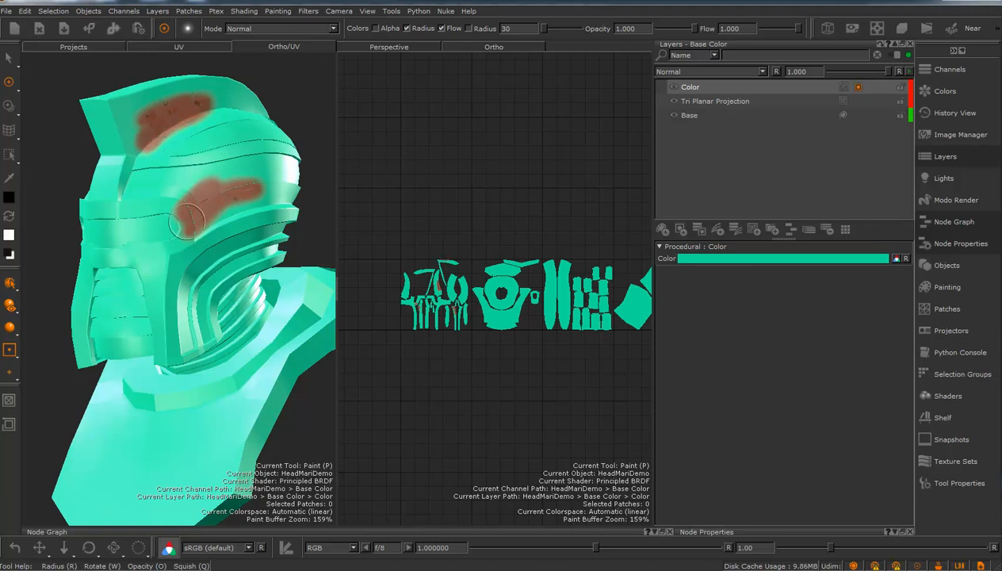
Undo the black mask strokes on the helmet.
mouse_move(157, 215)
left_mouse_down("alt")
mouse_move(224, 224)
mouse_move(156, 226)
left_mouse_up("alt")
key("ctrl+z")
key("ctrl+z")
key("ctrl+z")
Set the projection's Bake Behavior to AutoBakeAndClear in the painting settings.
left_click(948, 288)
left_click(764, 506)
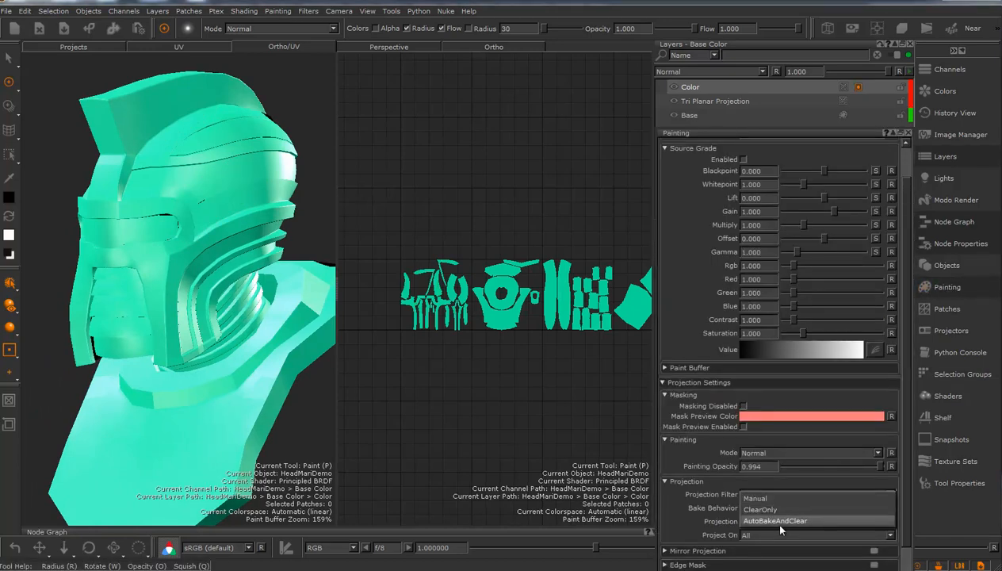
left_click(771, 517)
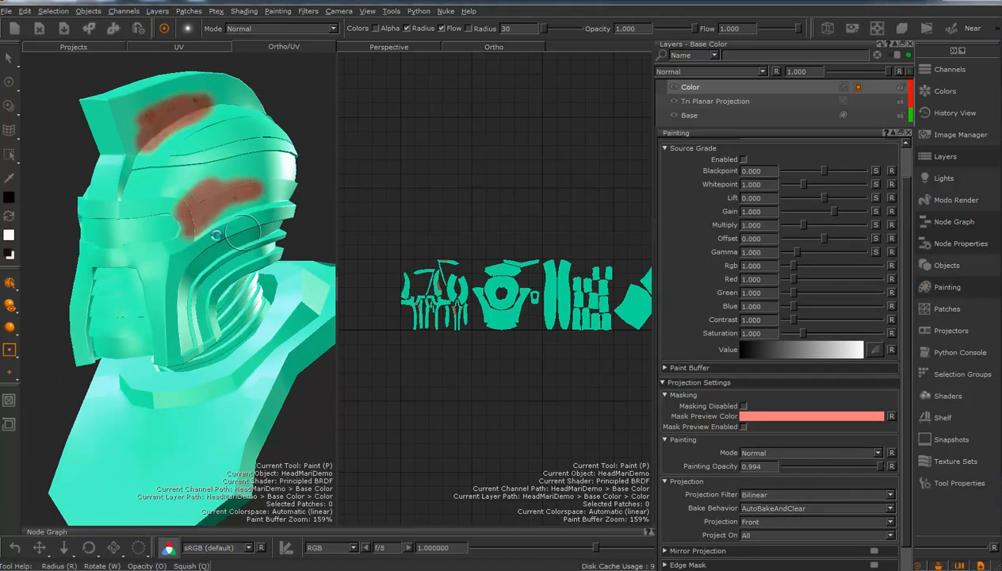
Paint a curved black mask stroke on the ring-shaped collar shell in the UV view.
mouse_move(190, 243)
left_mouse_down("alt")
mouse_move(165, 230)
mouse_move(229, 233)
left_mouse_up("alt")
mouse_move(229, 233)
middle_mouse_down("alt")
mouse_move(212, 235)
mouse_move(243, 265)
middle_mouse_up("alt")
mouse_move(243, 266)
left_mouse_down("alt")
mouse_move(167, 260)
mouse_move(248, 264)
mouse_move(209, 251)
mouse_move(222, 255)
left_mouse_up("alt")
scroll(487, 291, "up", 5)
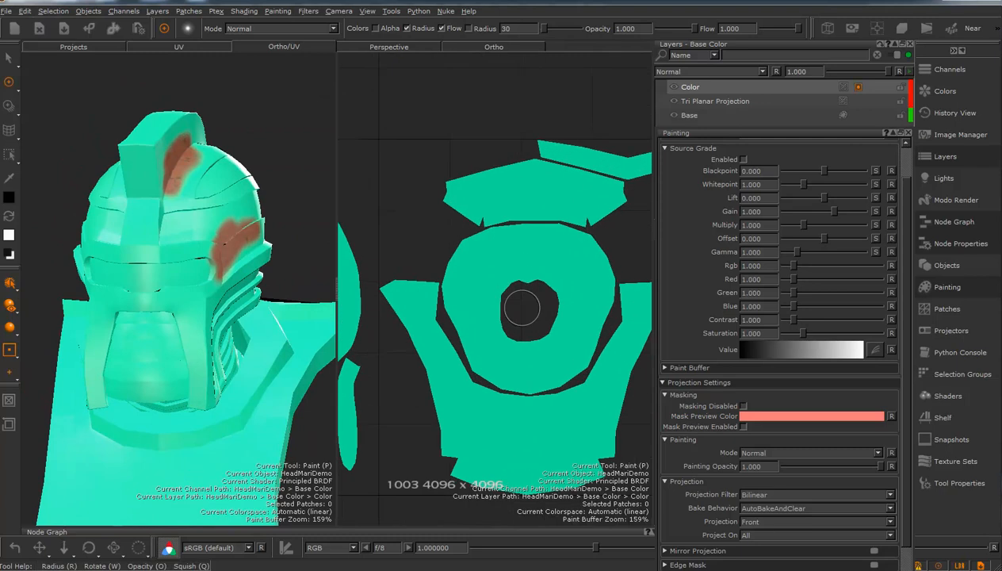
left_click(481, 264)
mouse_move(482, 263)
left_mouse_down()
mouse_move(484, 356)
mouse_move(559, 367)
mouse_move(566, 358)
left_mouse_up()
Paint white over the front of the collar's mask stroke and paint a black stroke across the upper chest.
mouse_move(258, 294)
left_mouse_down("alt")
mouse_move(242, 373)
mouse_move(251, 280)
left_mouse_up("alt")
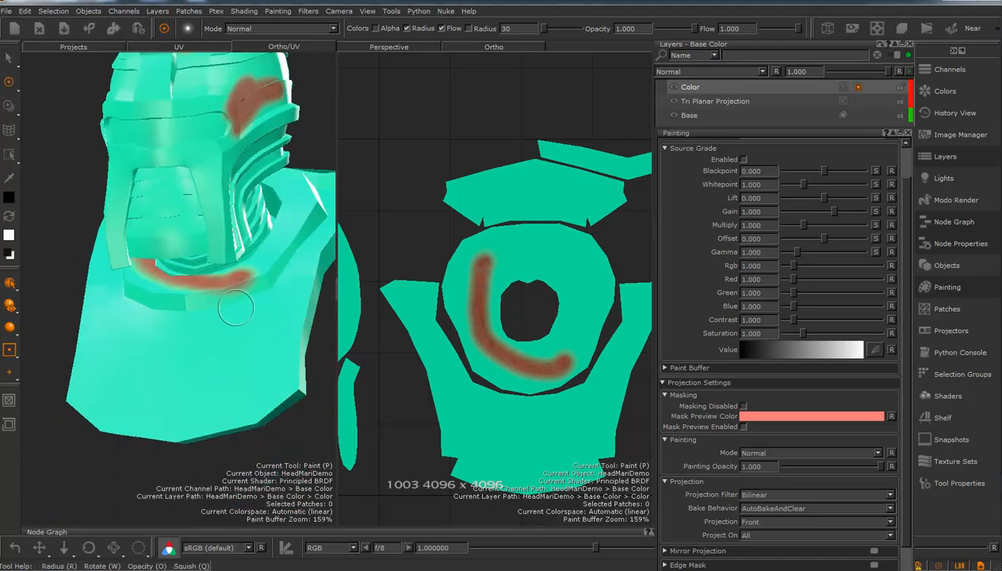
key("x")
mouse_move(241, 277)
left_mouse_down()
mouse_move(173, 284)
mouse_move(143, 268)
left_mouse_up()
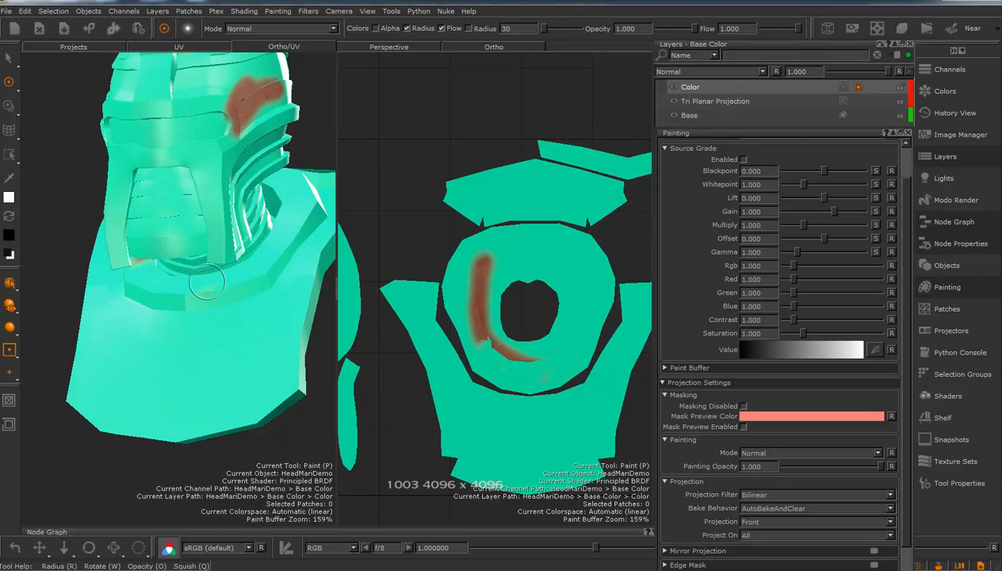
key("x")
mouse_move(237, 316)
left_mouse_down()
mouse_move(146, 319)
mouse_move(202, 321)
left_mouse_up()
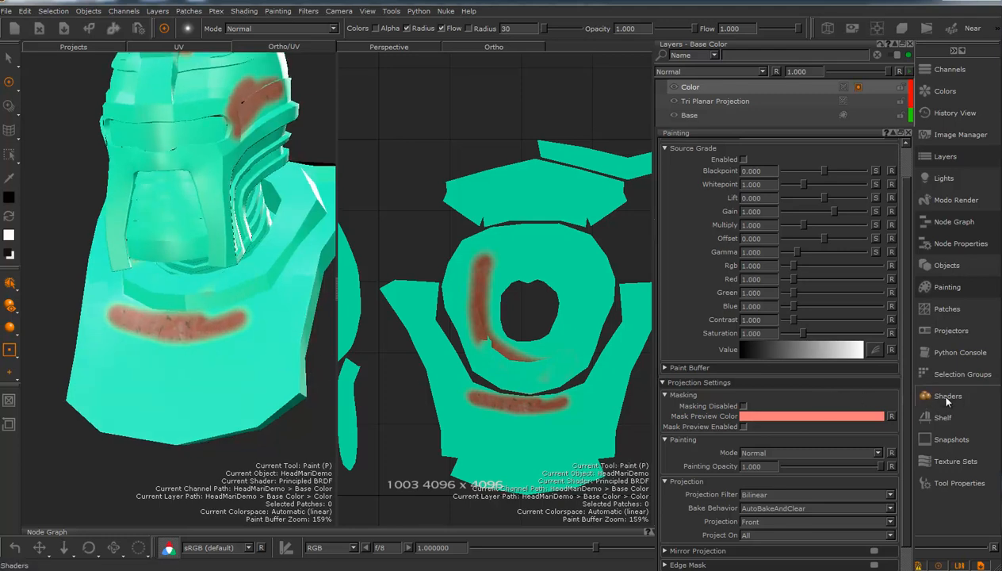
Load the octoskin brush from the Organic Brushes shelf and close the open palettes to enlarge the canvas.
left_click(941, 417)
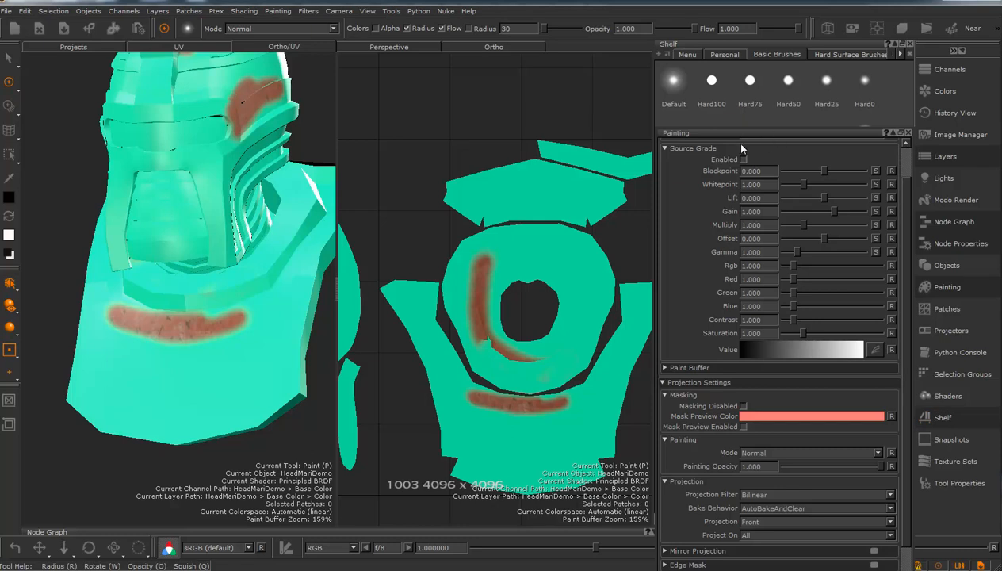
left_click(908, 133)
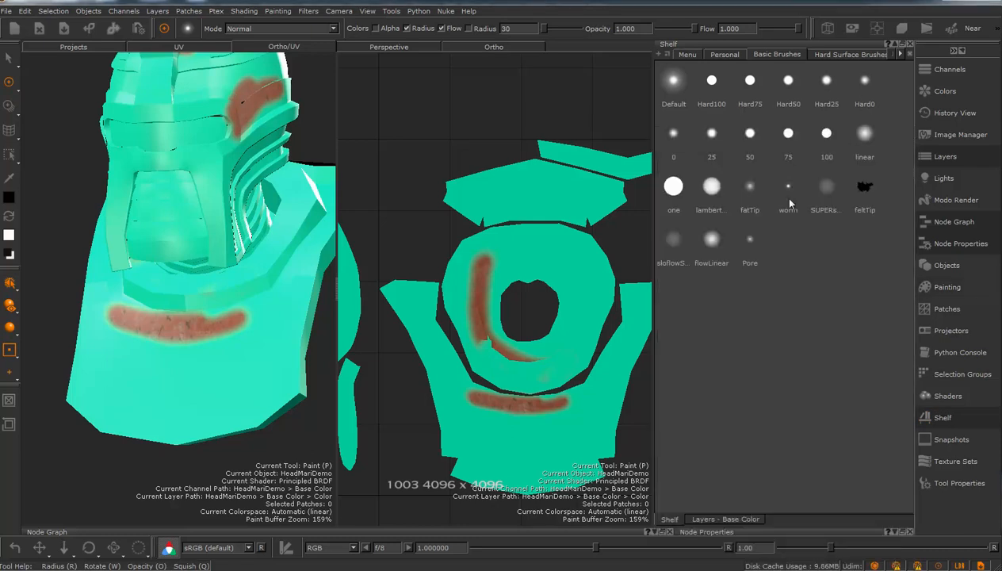
left_click(898, 54)
left_click(899, 54)
left_click(899, 54)
left_click(773, 55)
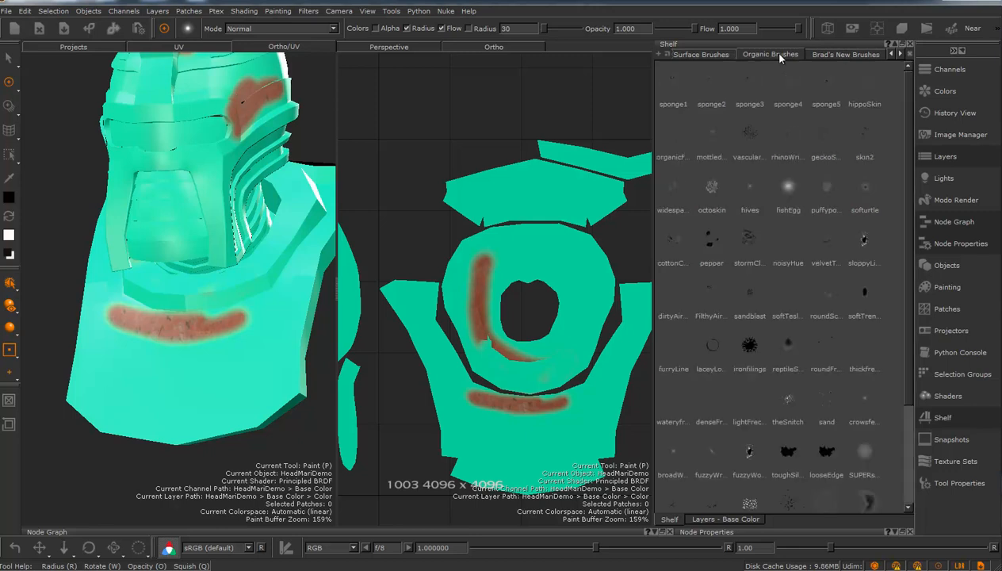
left_click(709, 190)
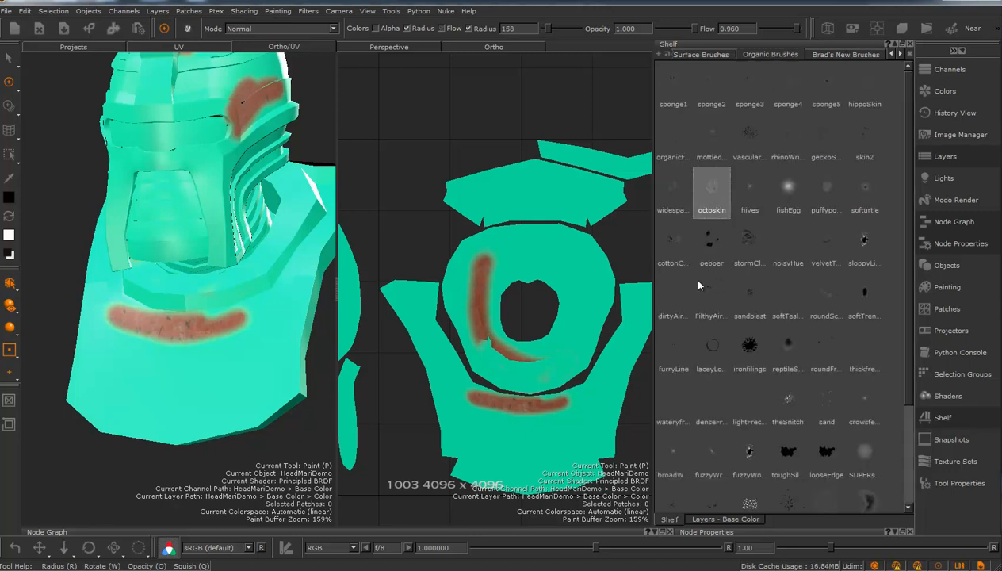
left_click(899, 43)
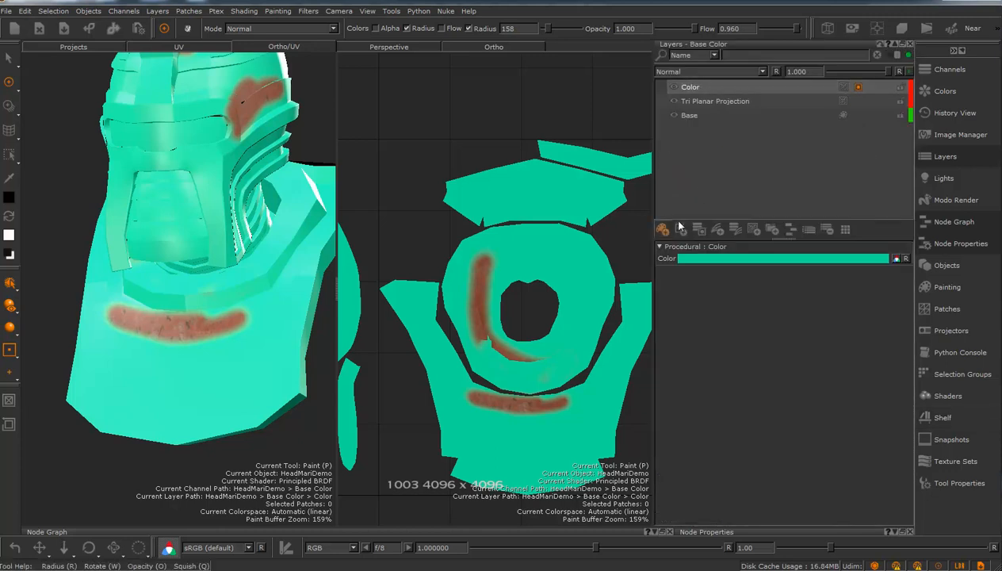
left_click(899, 43)
Paint black with the octoskin brush over the chest's mask stroke and break up its lower edge with white.
left_click_drag(333, 331, 342, 356, "alt")
right_click_drag(341, 356, 354, 380, "alt")
mouse_move(331, 408)
left_mouse_down()
mouse_move(293, 424)
mouse_move(303, 406)
mouse_move(372, 387)
mouse_move(369, 412)
mouse_move(310, 349)
mouse_move(331, 398)
mouse_move(346, 396)
left_mouse_up()
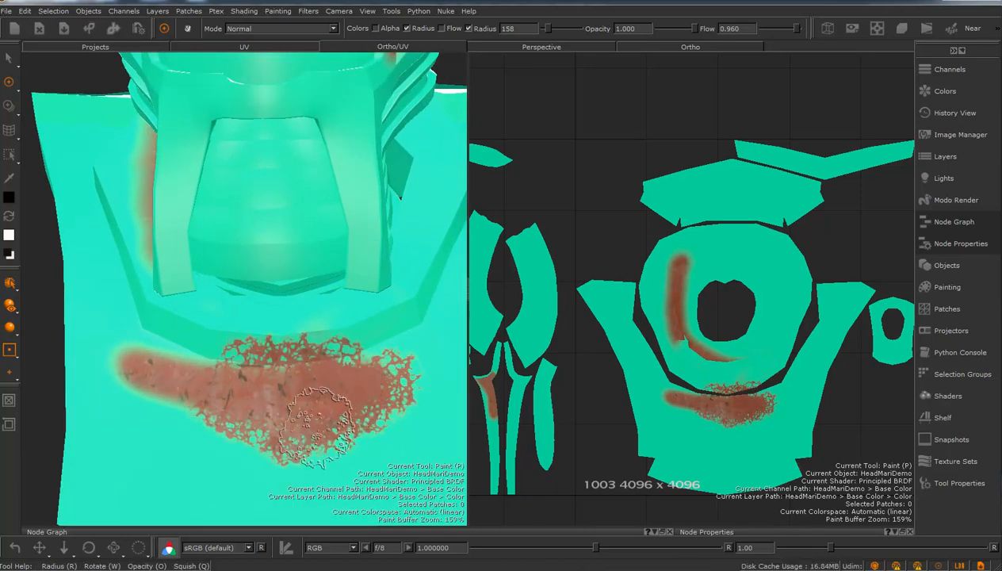
key("x")
mouse_move(349, 432)
left_mouse_down()
mouse_move(261, 406)
mouse_move(215, 412)
mouse_move(222, 426)
mouse_move(150, 420)
mouse_move(281, 424)
mouse_move(428, 380)
left_mouse_up()
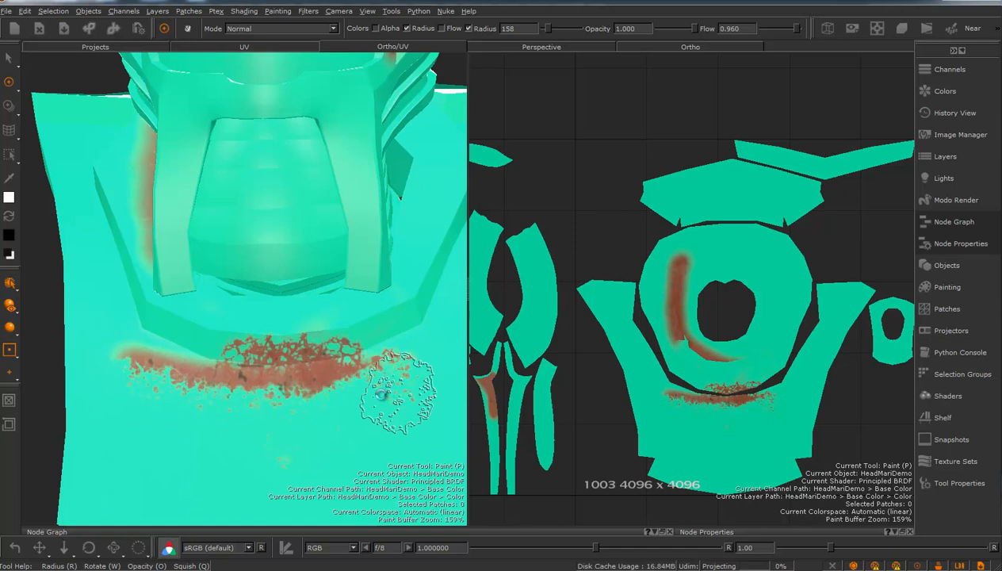
left_click_drag(365, 395, 337, 384, "alt")
mouse_move(336, 385)
right_mouse_down("alt")
mouse_move(251, 363)
mouse_move(260, 361)
right_mouse_up("alt")
middle_click_drag(329, 329, 321, 359, "alt")
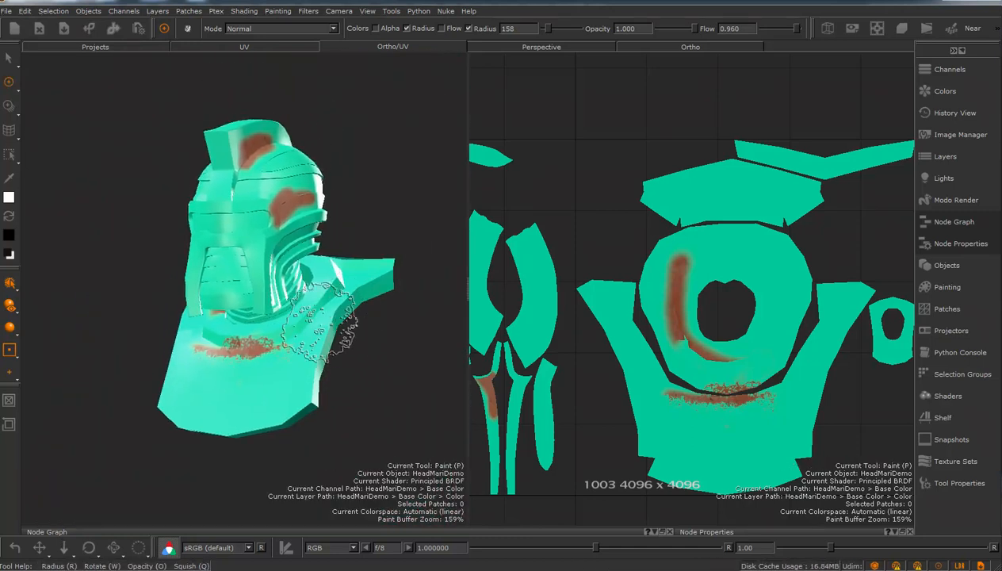
Open the Base Color channel's layer stack in a floating window over the canvas and enlarge its layer list.
left_click(953, 73)
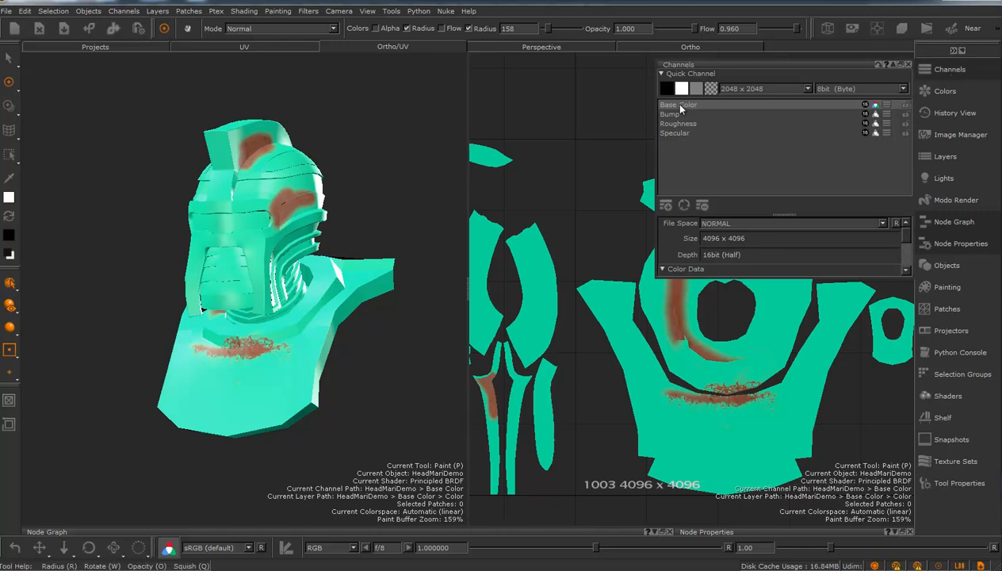
left_click(886, 107)
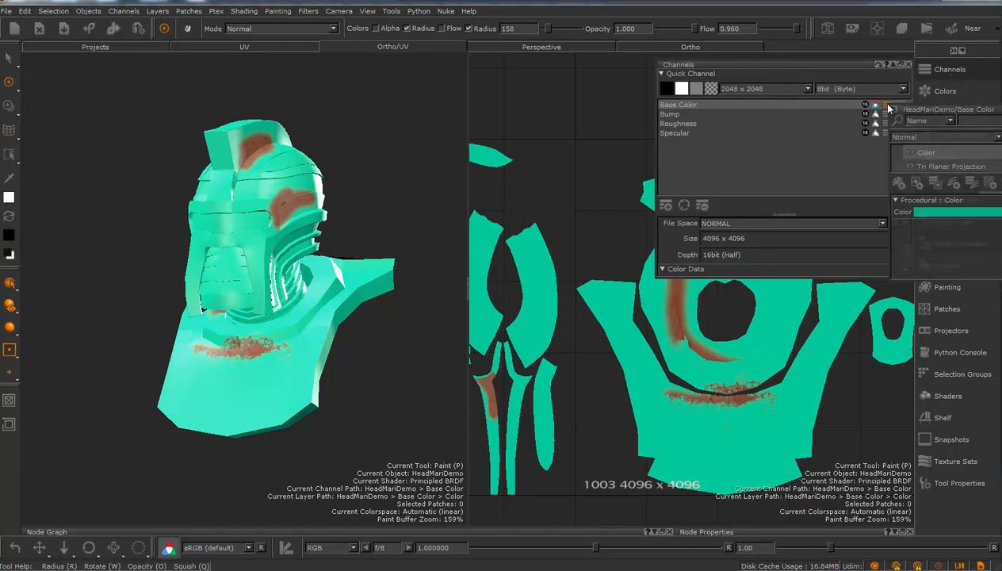
left_click_drag(951, 115, 500, 135)
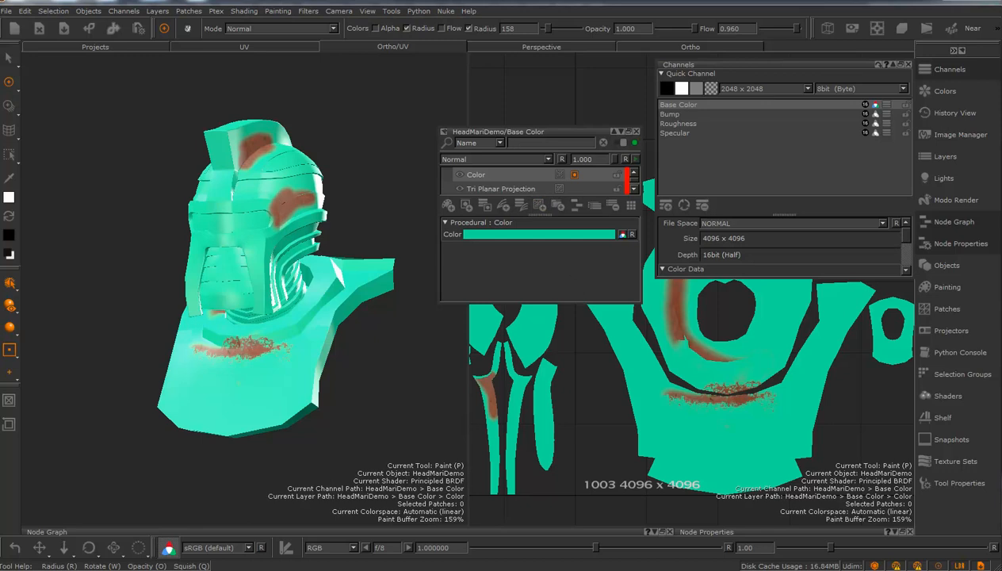
left_click_drag(572, 302, 566, 342)
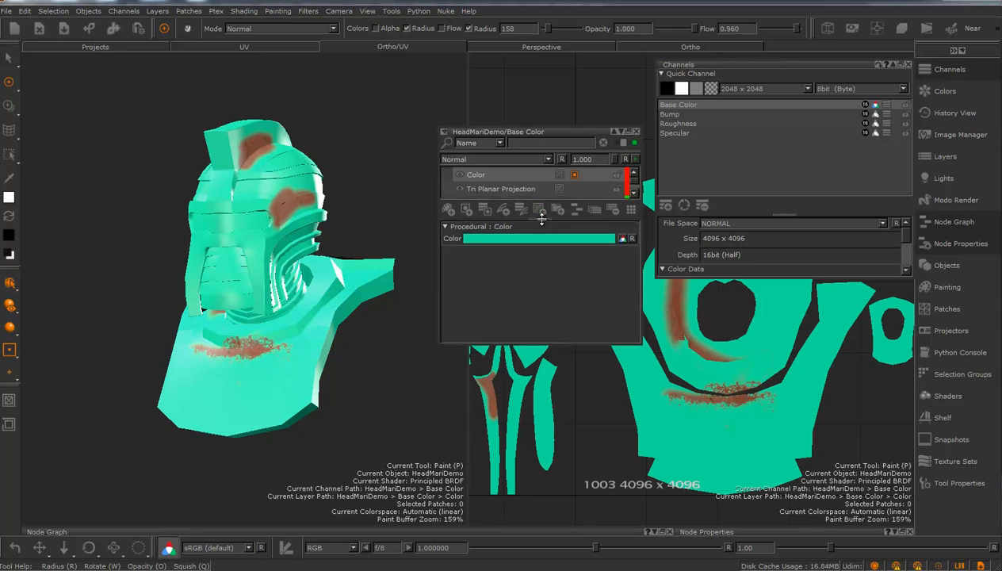
left_click_drag(540, 214, 538, 255)
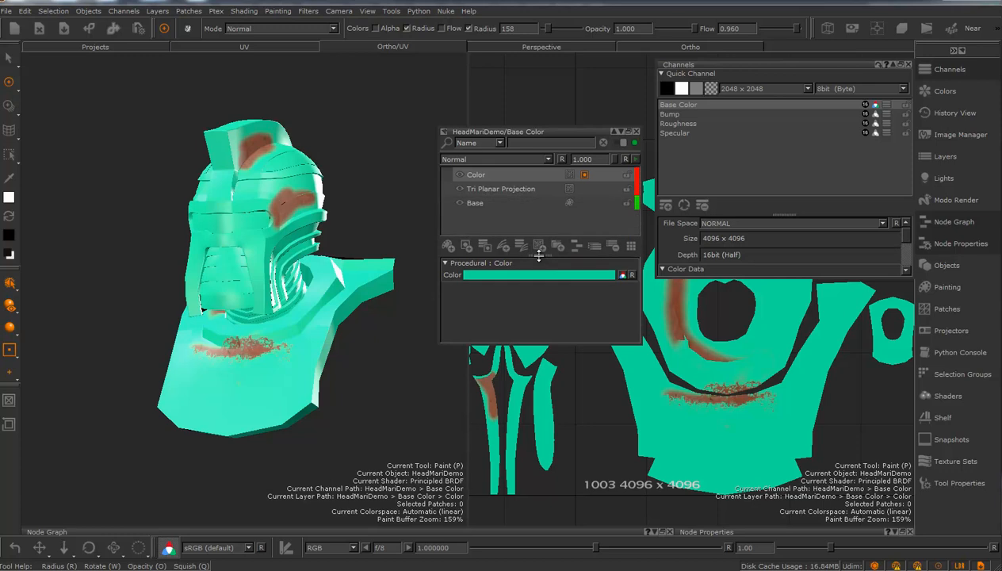
Switch to the Bump channel's layer stack, close the channel list and add a paint layer above Base.
left_click(670, 115)
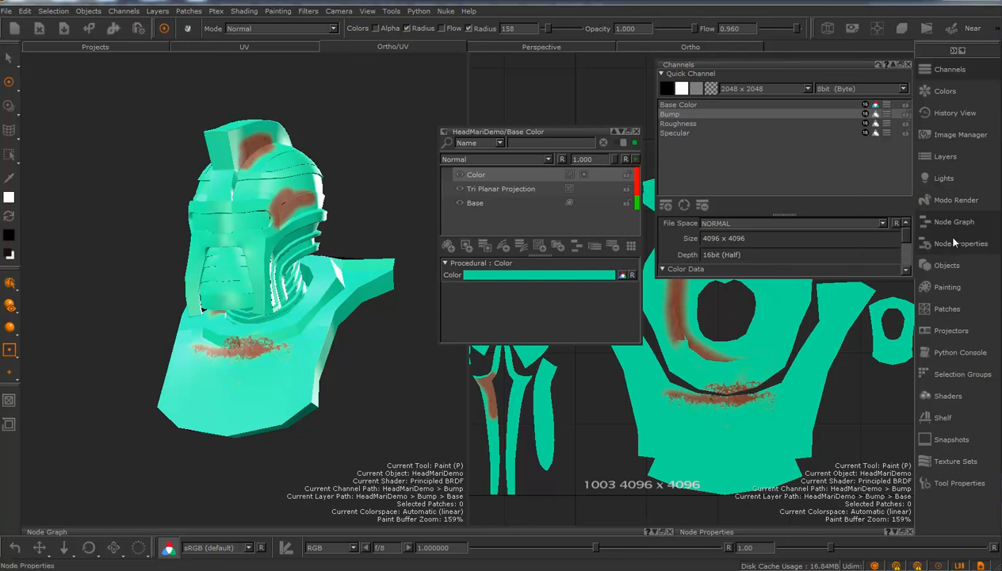
left_click(945, 157)
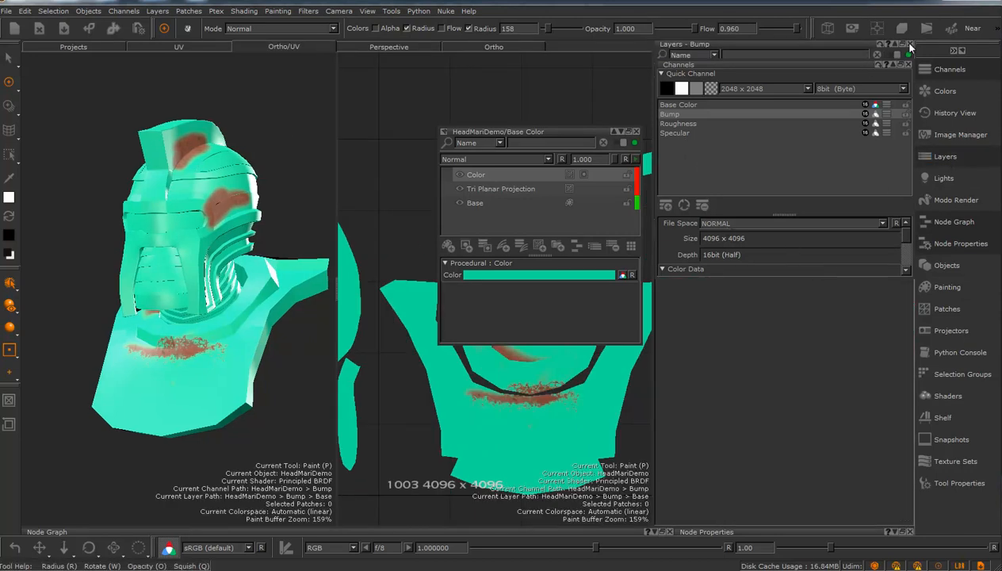
left_click(943, 69)
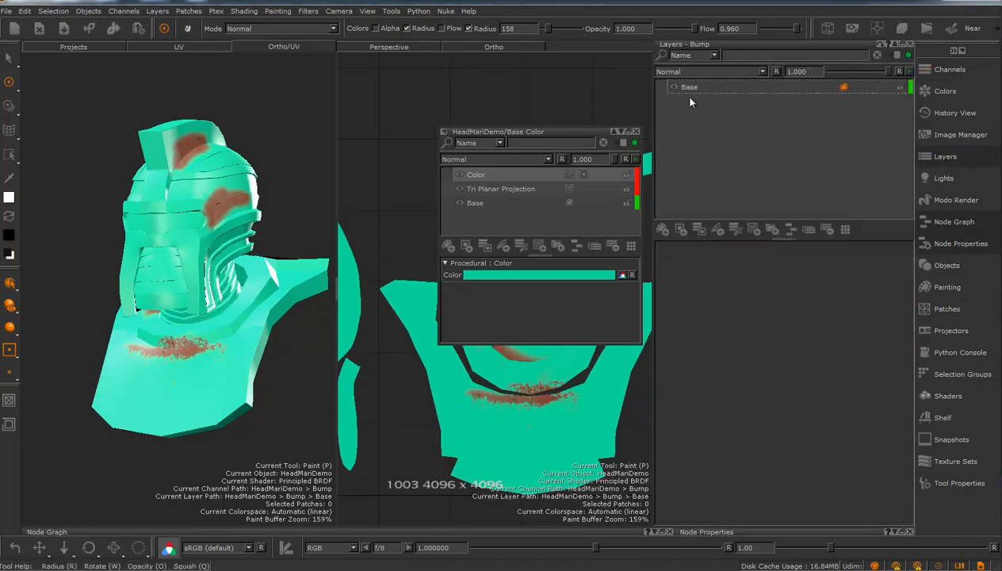
left_click(663, 232)
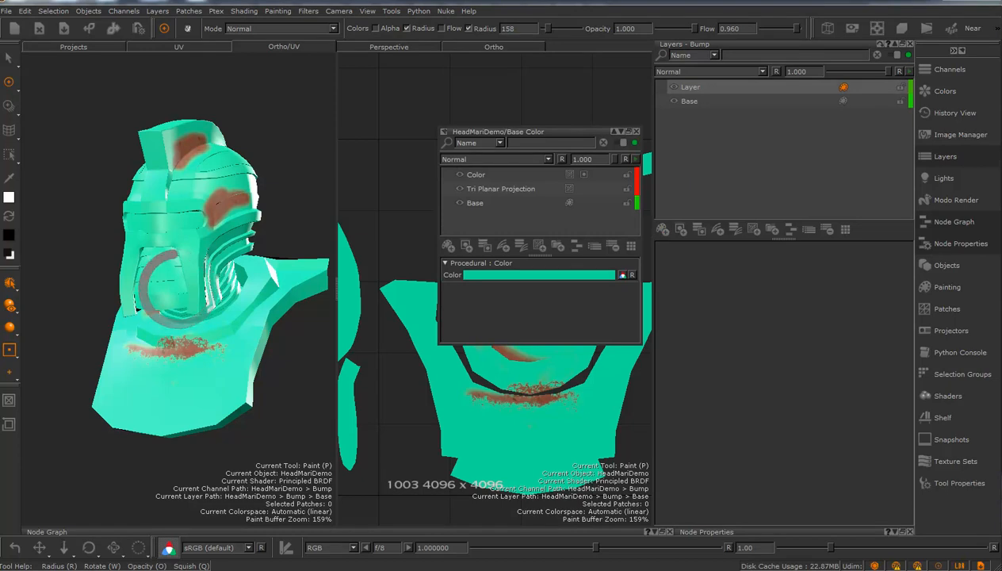
Paint octoskin bump detail in white and black on the helmet's cheek guard.
left_click_drag(85, 168, 143, 171, "alt")
scroll(142, 172, "up", 5)
mouse_move(208, 349)
left_mouse_down("alt")
mouse_move(213, 357)
mouse_move(214, 337)
left_mouse_up("alt")
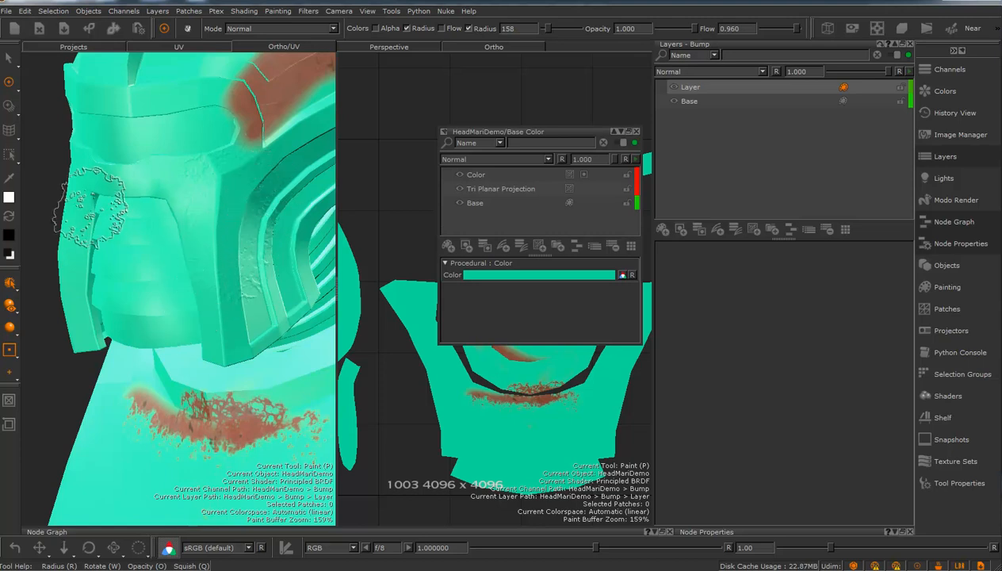
key("x")
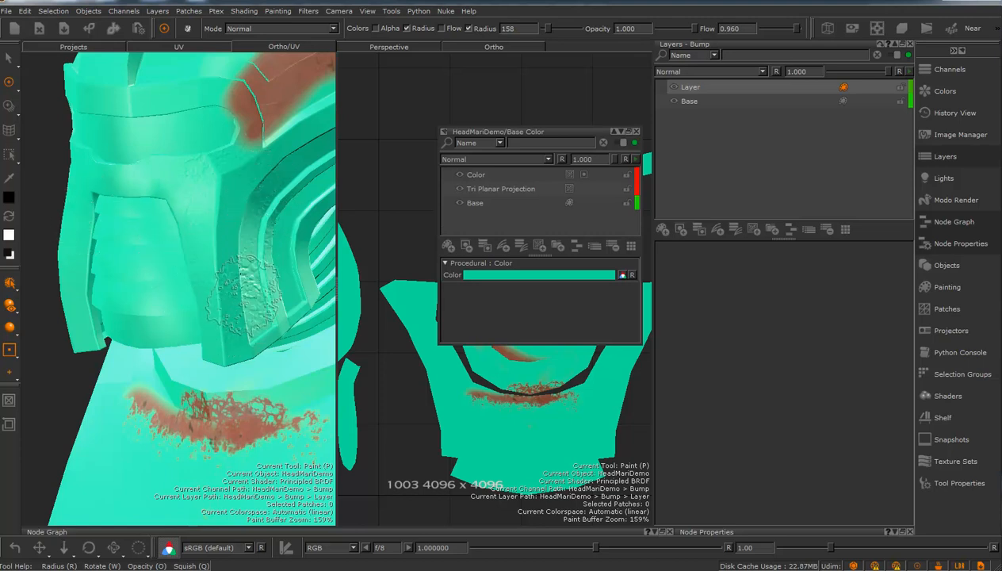
mouse_move(252, 295)
left_mouse_down()
mouse_move(244, 238)
mouse_move(261, 321)
mouse_move(253, 324)
mouse_move(253, 161)
mouse_move(193, 334)
mouse_move(246, 322)
left_mouse_up()
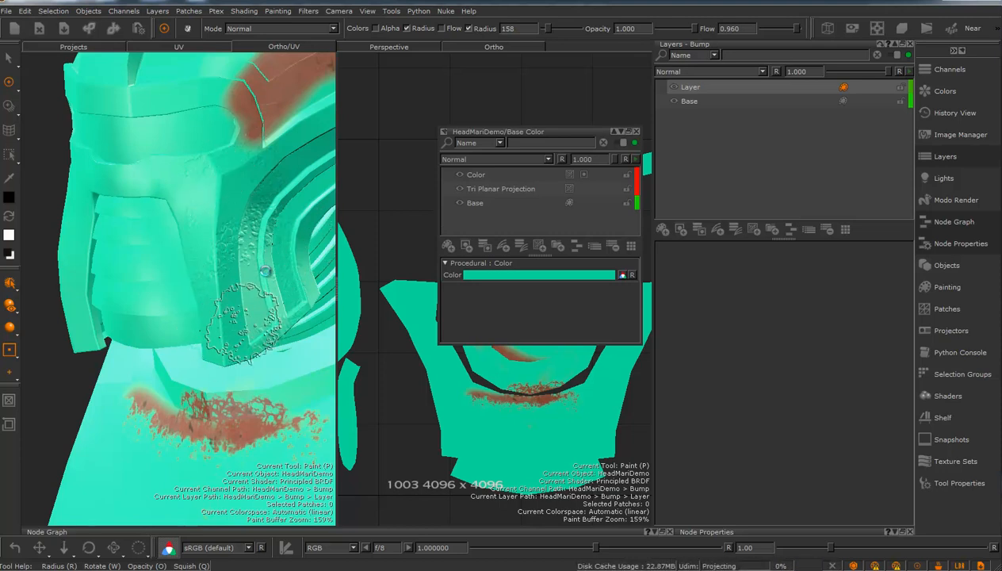
Delete the painted layer from the Bump channel and share the Base Color channel's Color and Tri Planar Projection layers above Bump's Base.
mouse_move(254, 268)
left_mouse_down("alt")
mouse_move(263, 267)
mouse_move(245, 265)
left_mouse_up("alt")
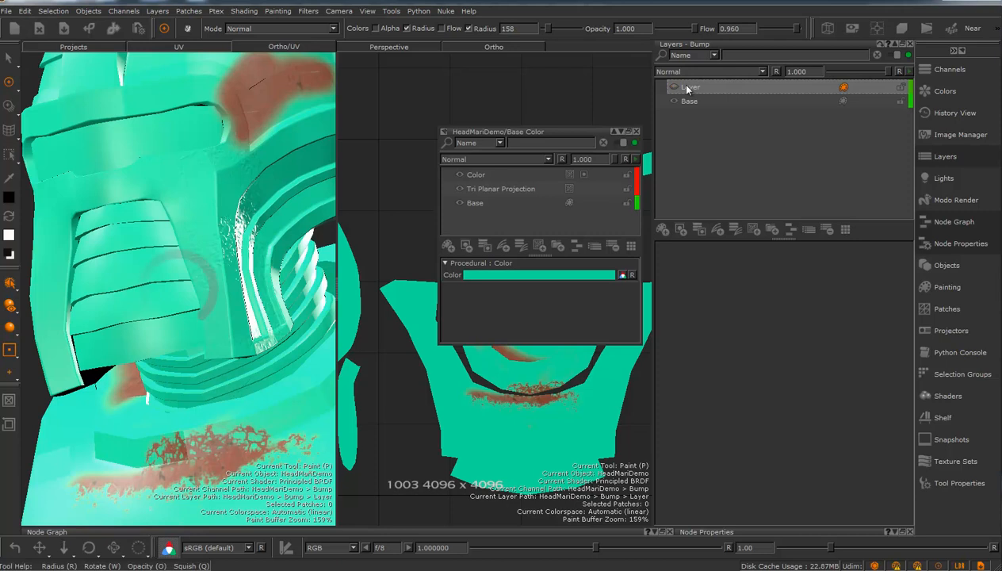
key("Delete")
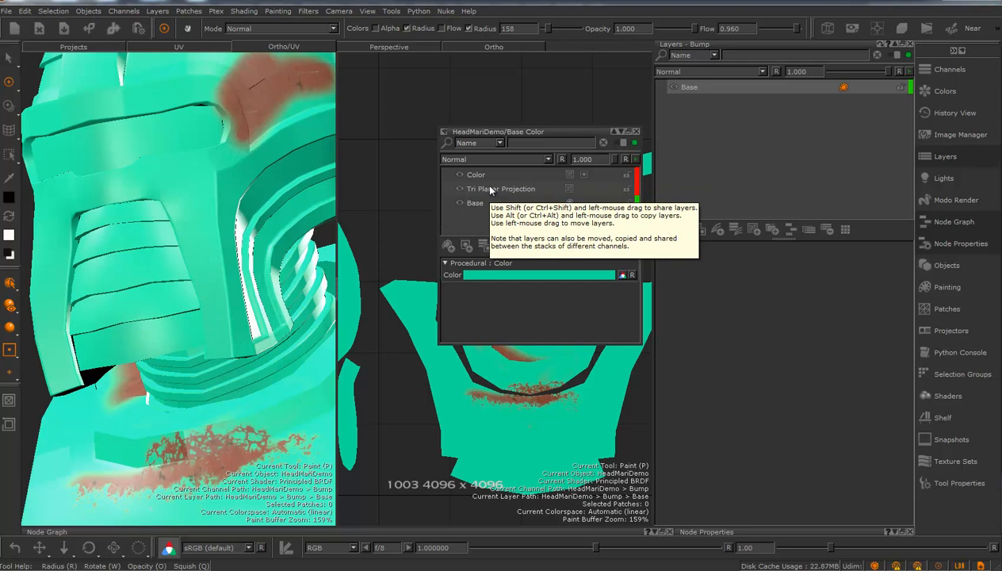
left_click_drag(489, 192, 676, 86)
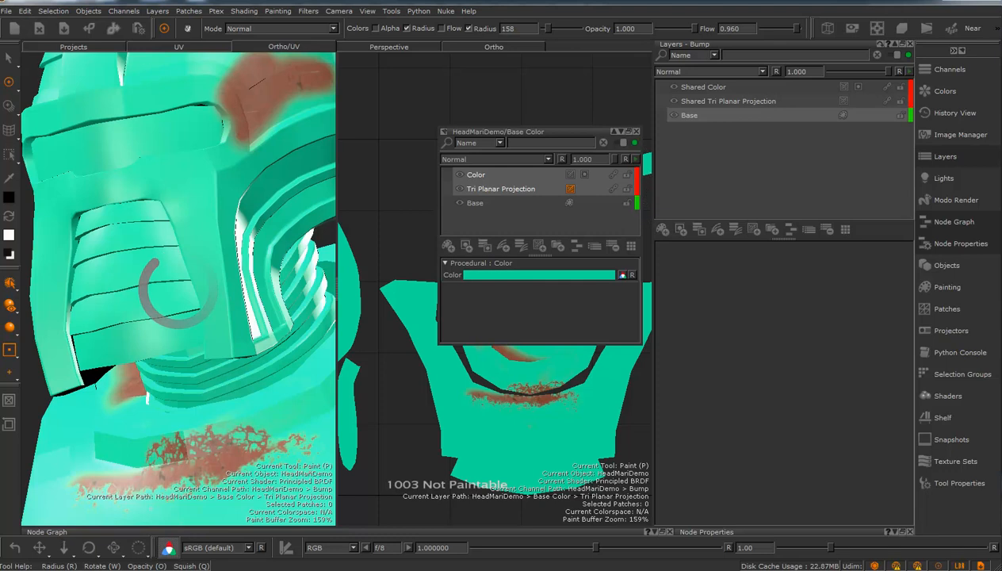
Hide the Shared Color layer in the Bump channel and examine the helmet's surface up close.
left_click(745, 116)
left_click(674, 86)
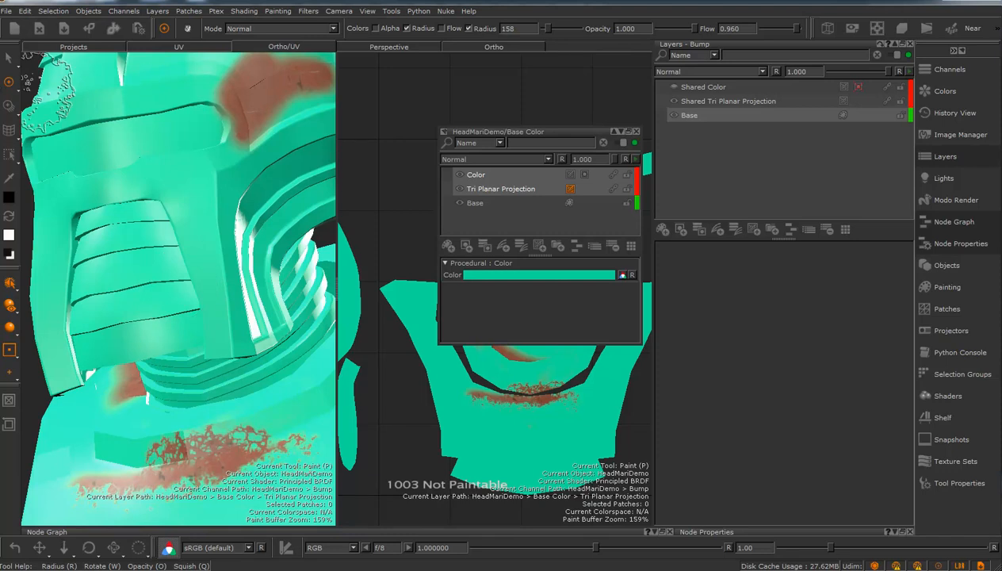
mouse_move(190, 225)
left_mouse_down("alt")
mouse_move(197, 237)
mouse_move(222, 229)
left_mouse_up("alt")
right_click_drag(223, 230, 215, 209, "alt")
left_click_drag(216, 246, 187, 225, "alt")
right_click_drag(183, 171, 193, 202, "alt")
middle_click_drag(192, 202, 194, 263, "alt")
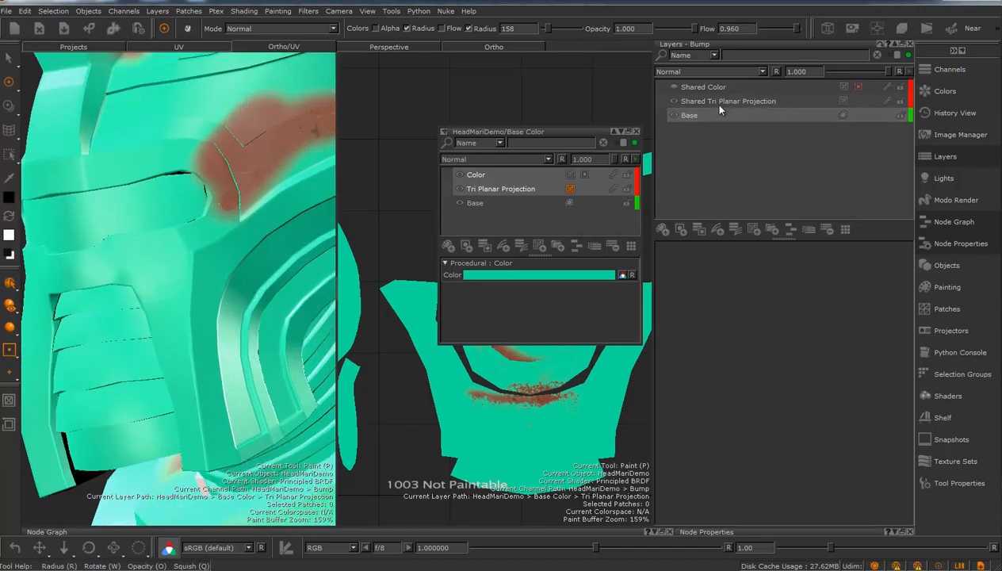
Set the Principled BRDF shader's Bump Weight to 0.720 and show the Bump channel's Shared Color layer again.
left_click(948, 397)
left_click_drag(779, 485, 795, 487)
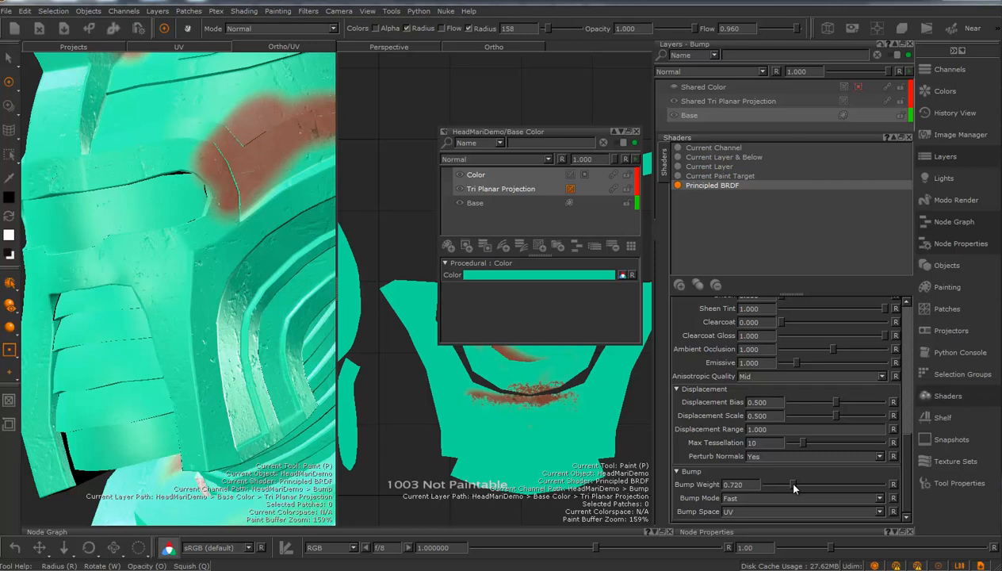
left_click_drag(274, 321, 208, 332, "alt")
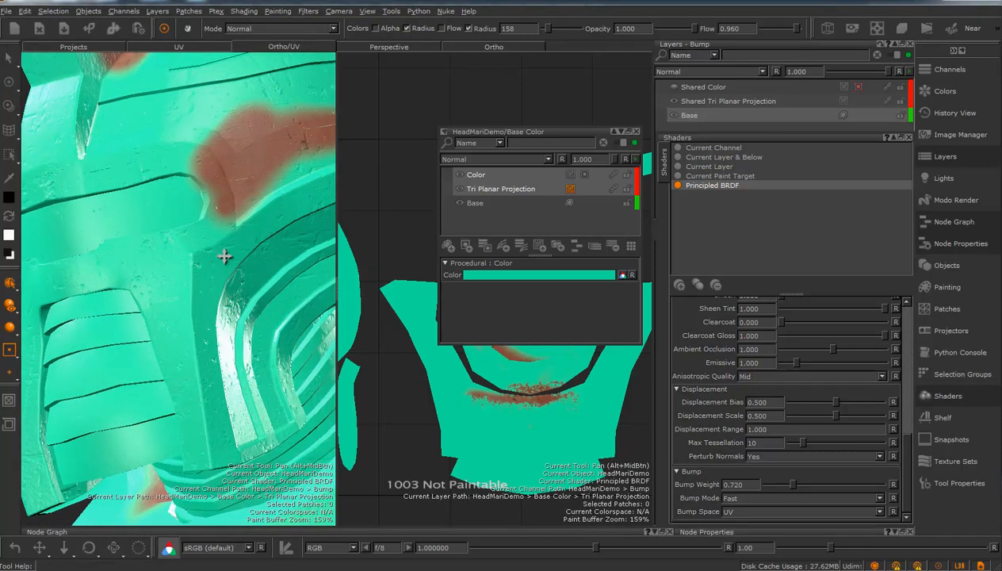
middle_click_drag(226, 244, 201, 371, "alt")
key("p")
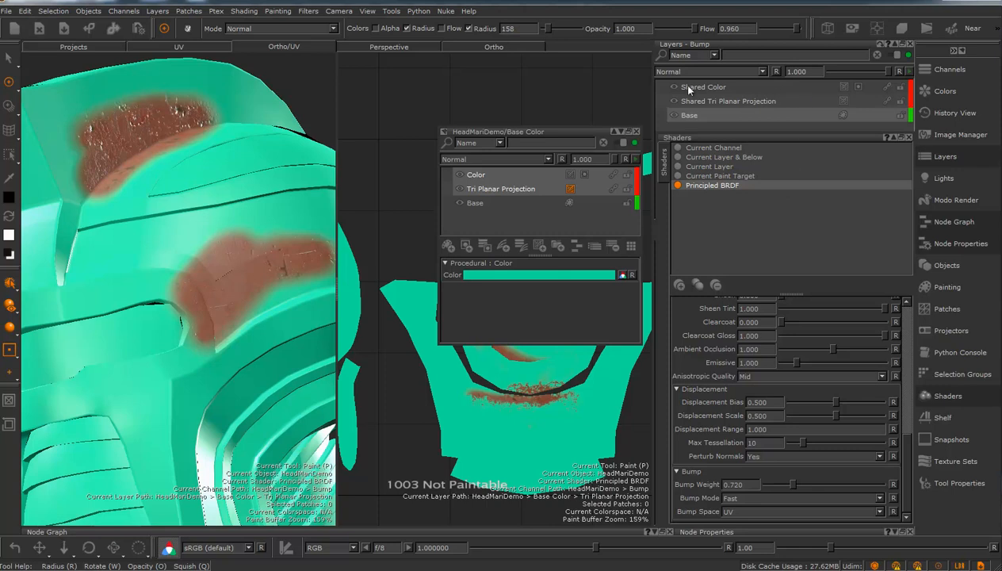
Close the floating Base Color layer window and select the Shared Color layer's mask as the paint target.
left_click(634, 131)
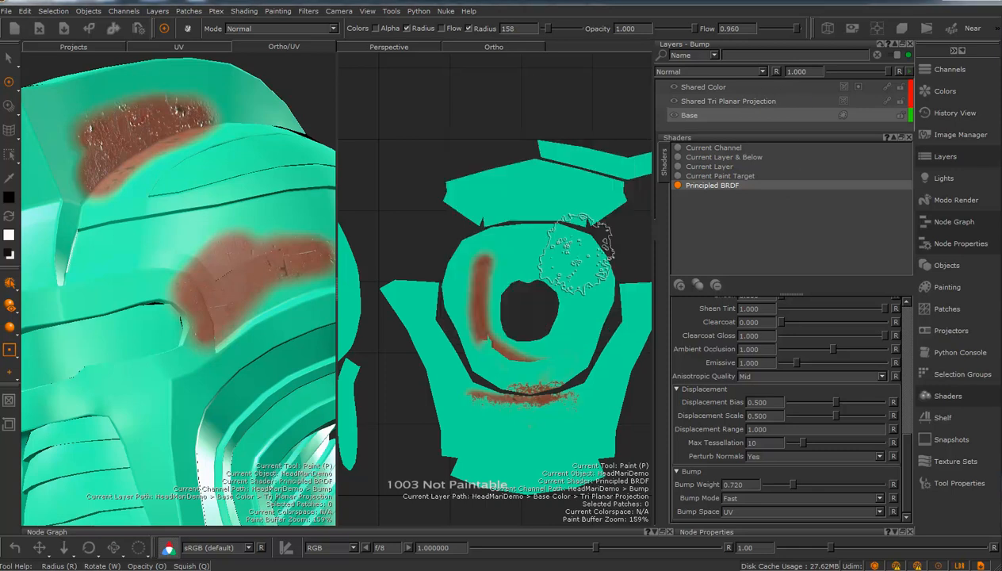
middle_click_drag(166, 188, 201, 204, "alt")
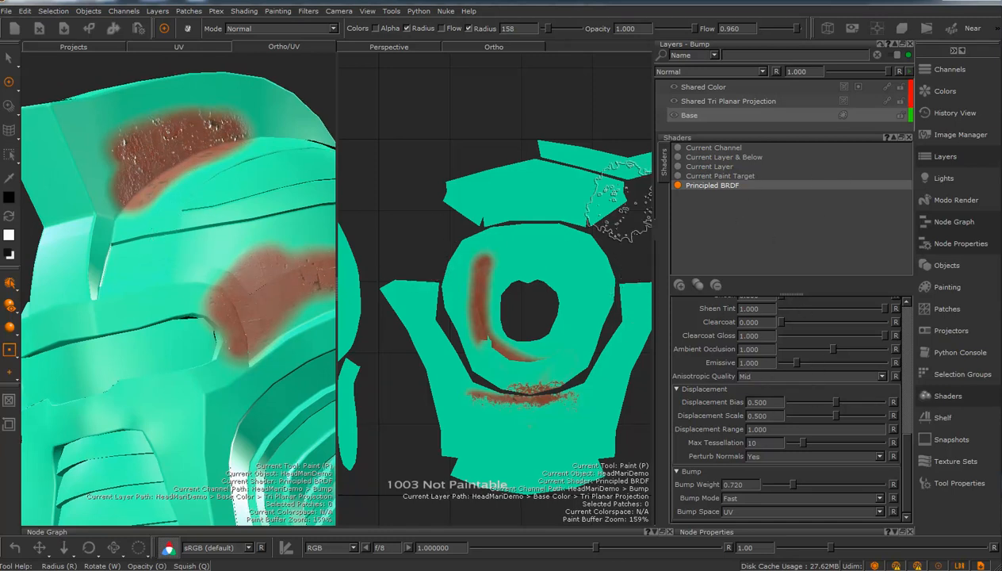
middle_click_drag(214, 250, 235, 271, "alt")
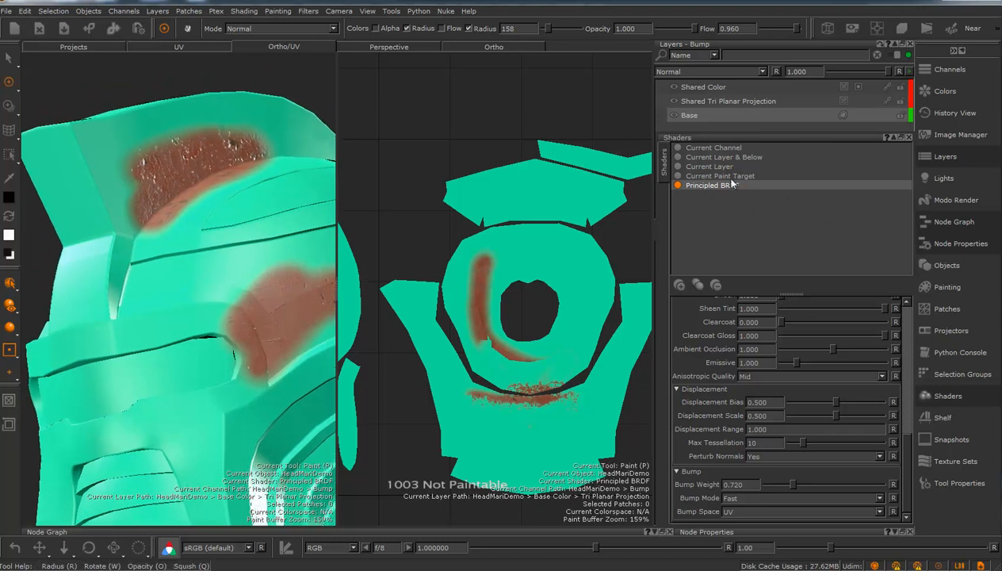
left_click(857, 88)
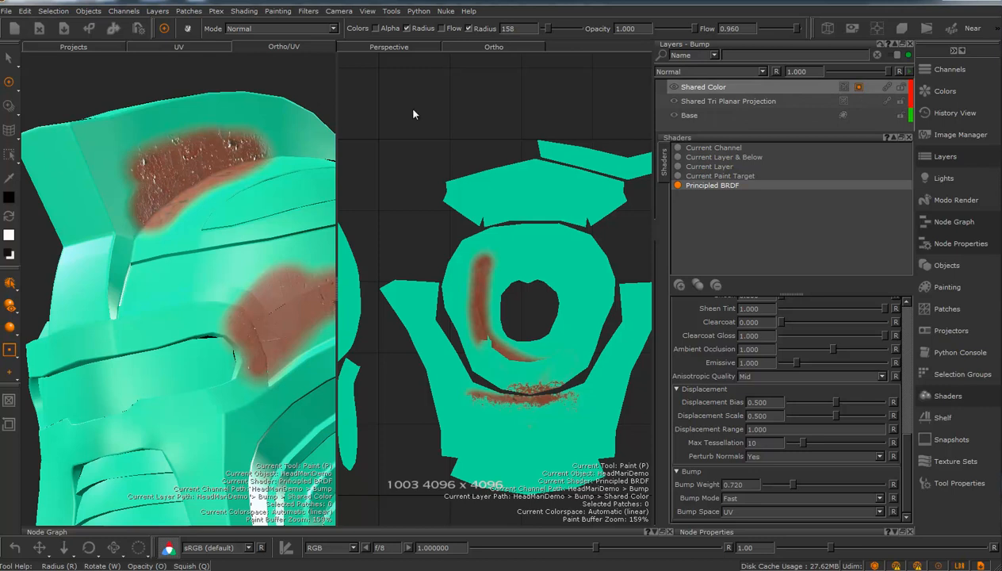
Paint black on the shared mask down the side of the helmet's crest and break up its edge with white octoskin strokes.
mouse_move(135, 299)
left_mouse_down()
mouse_move(158, 238)
mouse_move(119, 310)
mouse_move(127, 203)
mouse_move(129, 285)
mouse_move(150, 268)
mouse_move(154, 230)
mouse_move(159, 253)
mouse_move(187, 266)
mouse_move(164, 298)
mouse_move(170, 258)
mouse_move(174, 276)
mouse_move(199, 226)
mouse_move(186, 206)
mouse_move(130, 186)
mouse_move(161, 133)
mouse_move(249, 151)
mouse_move(169, 209)
mouse_move(144, 178)
left_mouse_up()
key("x")
left_click_drag(88, 270, 60, 317)
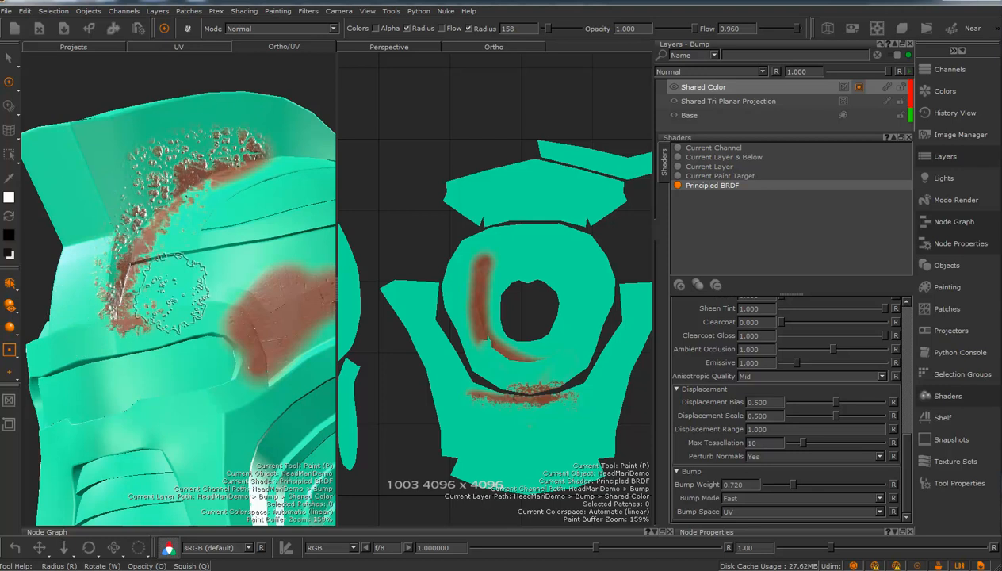
Bake the crest strokes and paint black octoskin patches on the shared mask over the helmet's cheek guard and the shoulder.
key("b")
right_click_drag(248, 306, 170, 320, "alt")
left_click_drag(172, 321, 206, 318, "alt")
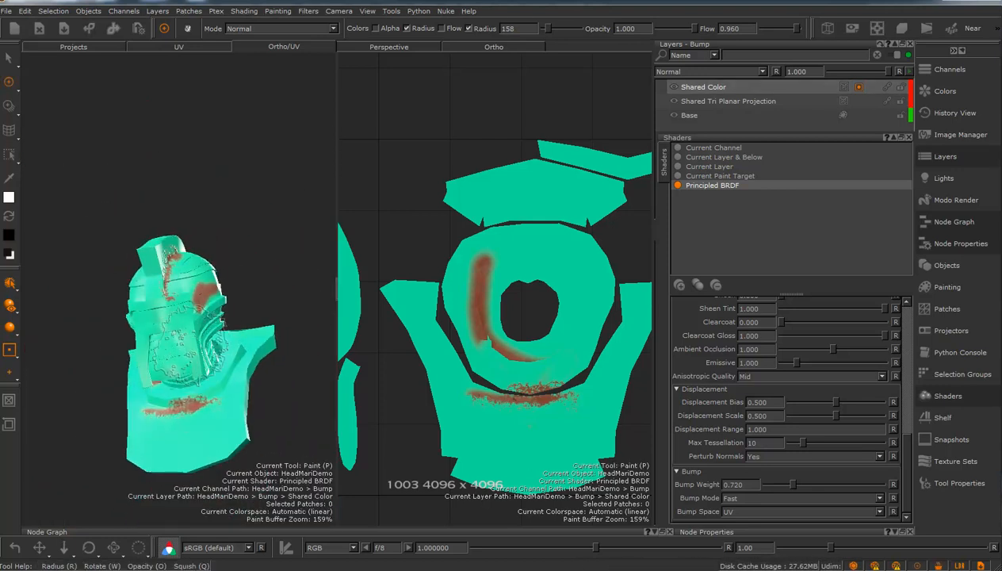
left_click(189, 380)
mouse_move(195, 362)
left_mouse_down()
mouse_move(199, 349)
mouse_move(215, 408)
left_mouse_up()
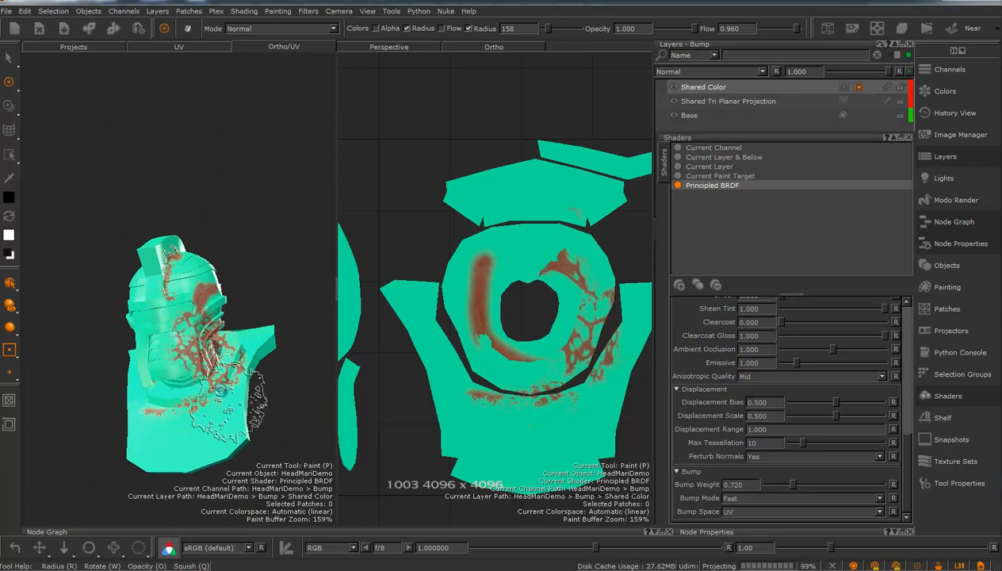
left_click_drag(233, 372, 208, 378, "alt")
right_click_drag(207, 379, 278, 383, "alt")
middle_click_drag(225, 345, 212, 208, "alt")
mouse_move(271, 383)
left_mouse_down("alt")
mouse_move(252, 369)
mouse_move(262, 363)
left_mouse_up("alt")
left_click_drag(202, 264, 178, 269)
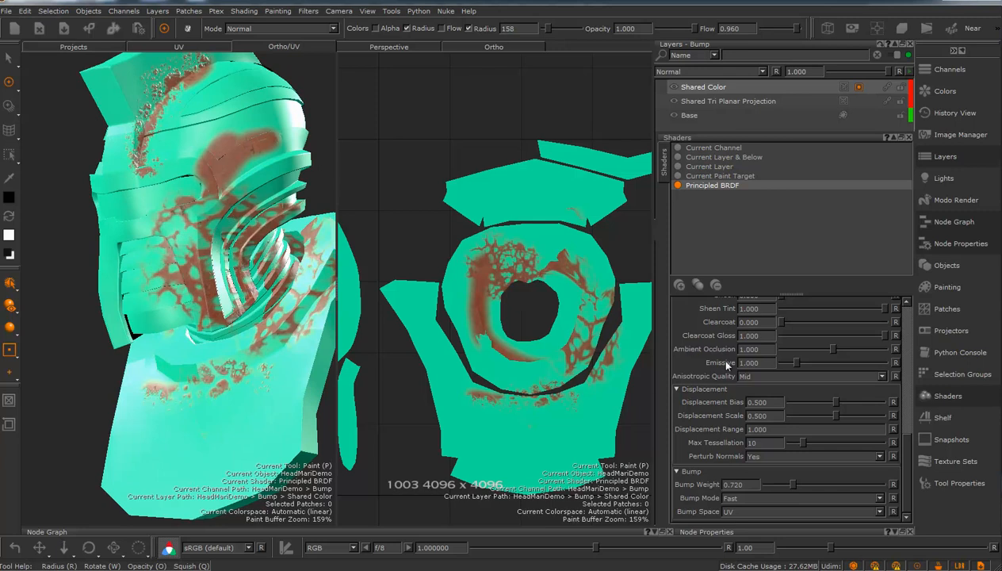
Open the Paint tool's properties, close the shader list and test the octoskin brush on the Scratch Pad.
left_click(948, 482)
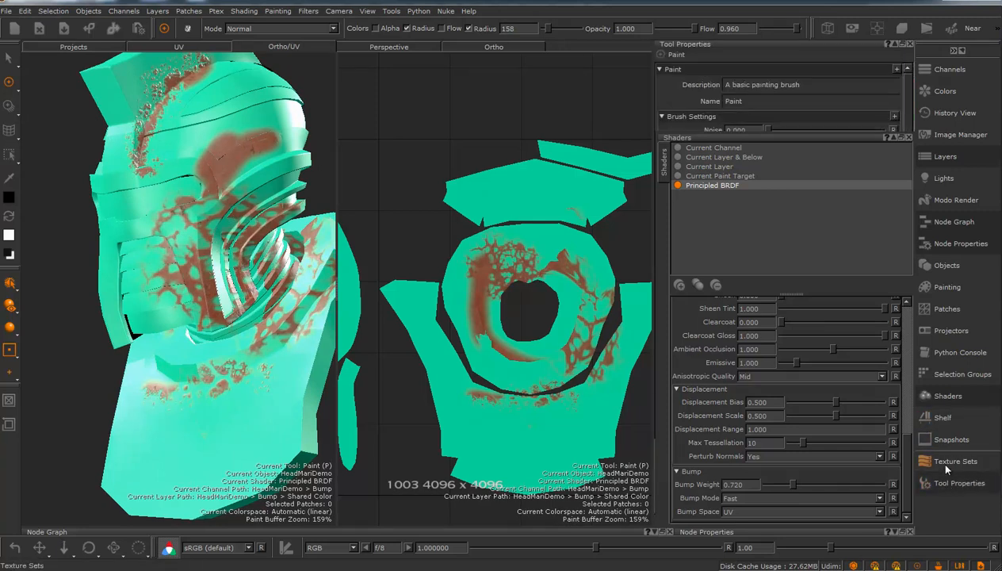
left_click(909, 137)
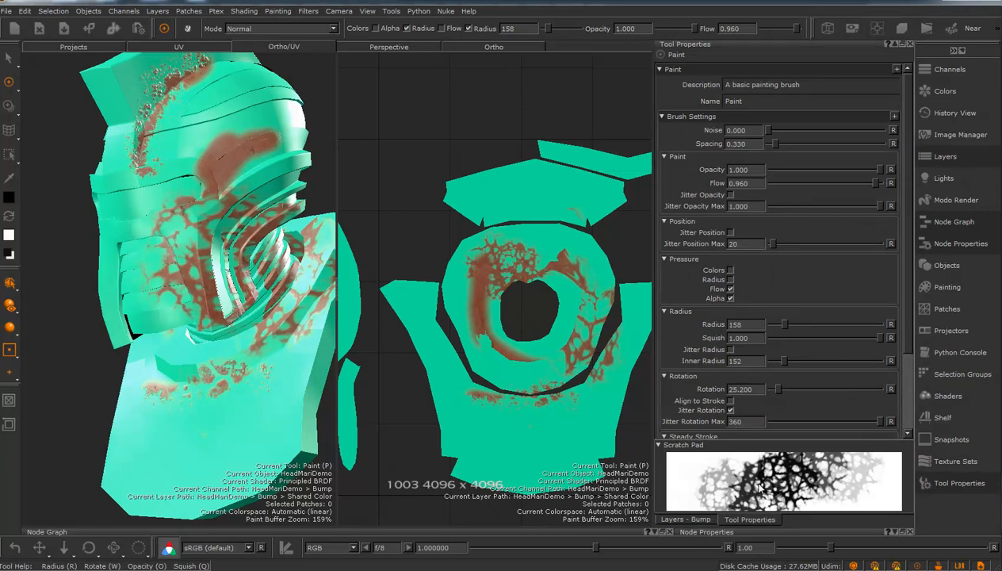
mouse_move(771, 475)
left_mouse_down()
mouse_move(780, 479)
mouse_move(723, 480)
left_mouse_up()
left_click_drag(816, 479, 737, 478)
left_click(730, 477)
left_click(757, 478)
left_click(763, 475)
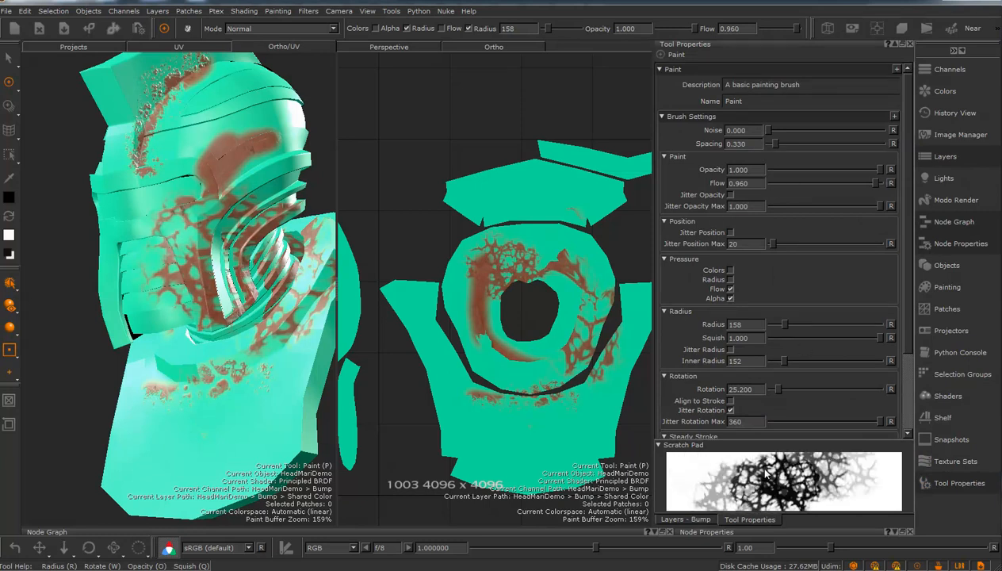
Paint octoskin strokes in black and white on the mask over the chest and cheek, and undo the last stroke.
mouse_move(274, 353)
left_mouse_down()
mouse_move(210, 416)
mouse_move(154, 434)
mouse_move(252, 437)
mouse_move(168, 474)
mouse_move(154, 491)
mouse_move(205, 455)
mouse_move(258, 456)
mouse_move(278, 428)
mouse_move(261, 444)
mouse_move(150, 479)
mouse_move(181, 450)
mouse_move(210, 442)
mouse_move(186, 250)
mouse_move(204, 198)
left_mouse_up()
key("x")
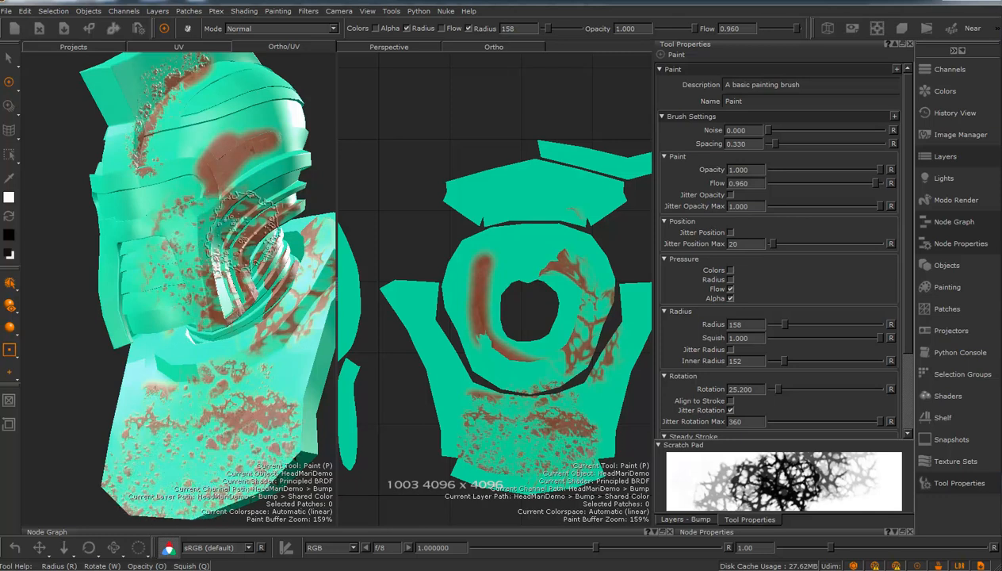
key("ctrl+z")
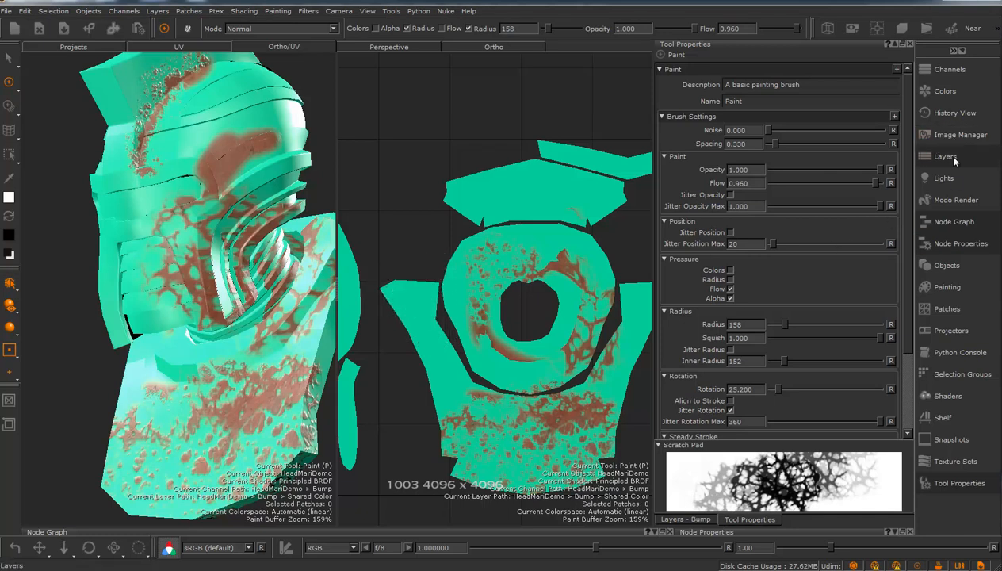
Switch to the Base Color channel's layer stack and close the channel list.
left_click(937, 69)
left_click(695, 105)
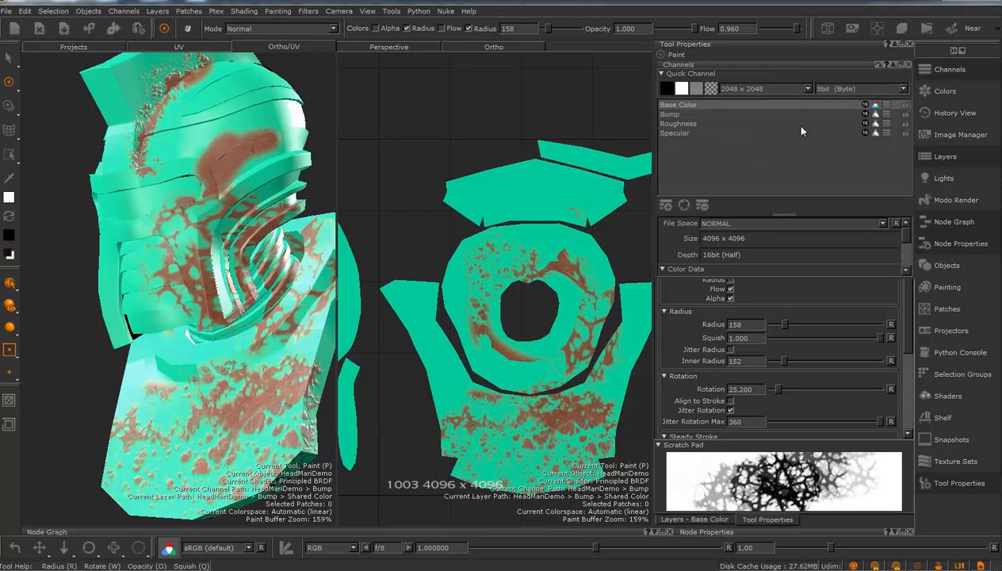
left_click(943, 157)
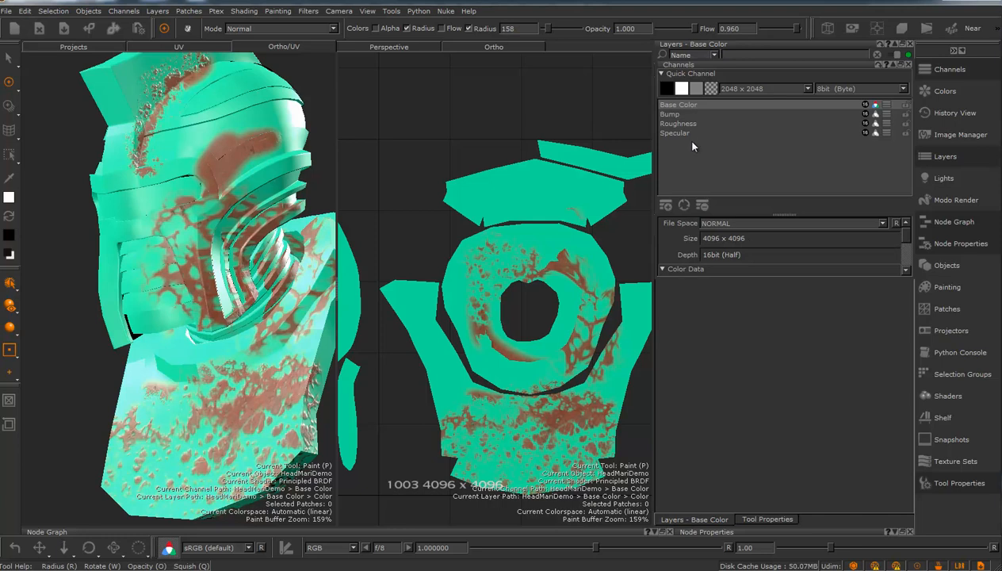
left_click(950, 71)
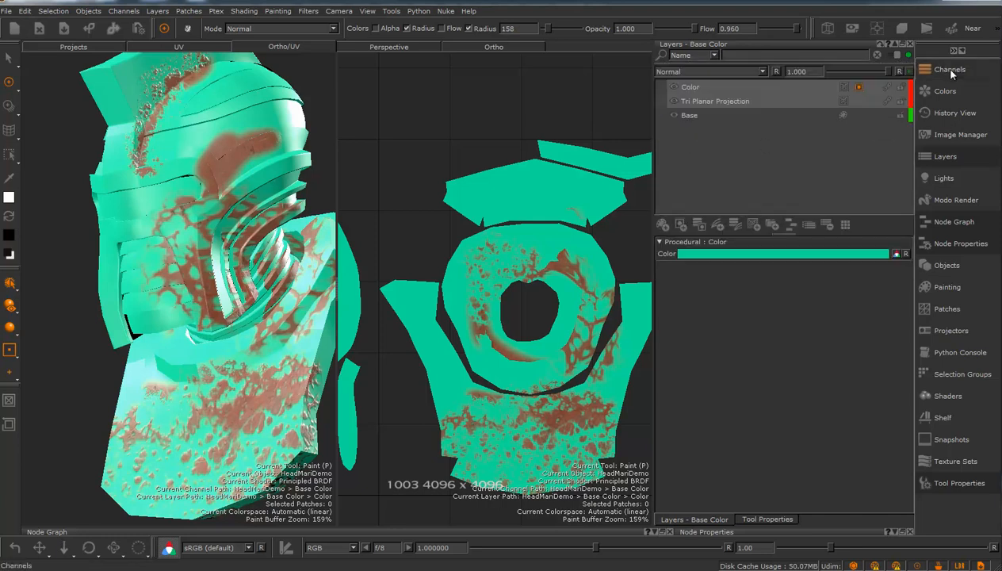
Change the Base Color channel's Color layer to blue with H 199, S 75 and V 59.
left_click(692, 89)
left_click(768, 256)
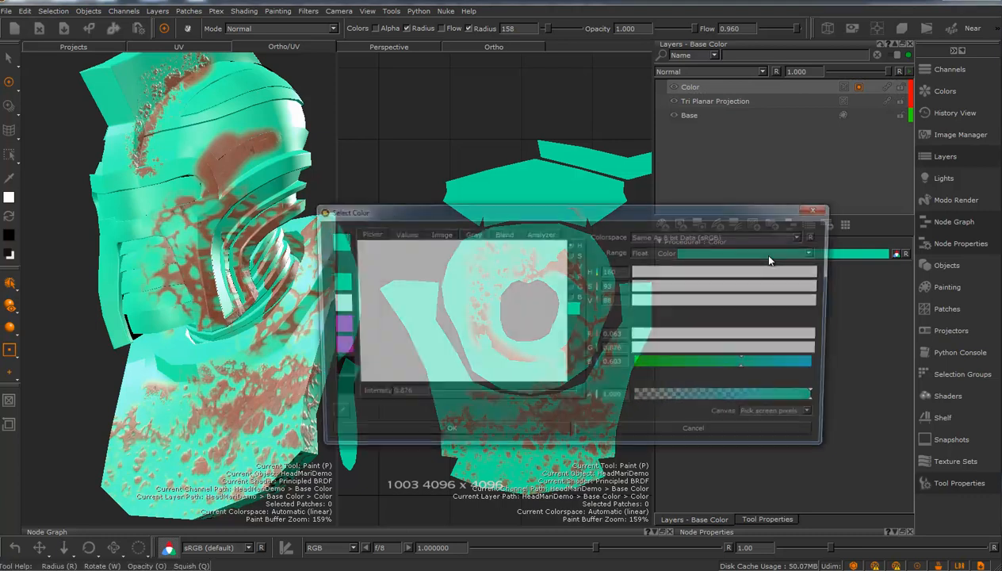
mouse_move(509, 266)
left_mouse_down()
mouse_move(468, 325)
mouse_move(477, 305)
mouse_move(463, 299)
mouse_move(473, 289)
left_mouse_up()
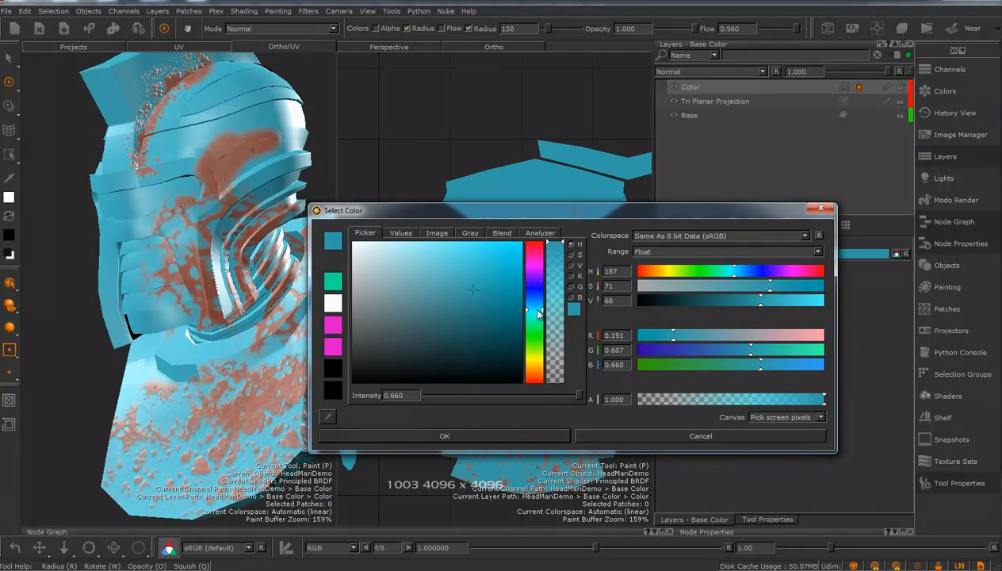
left_click_drag(537, 313, 538, 306)
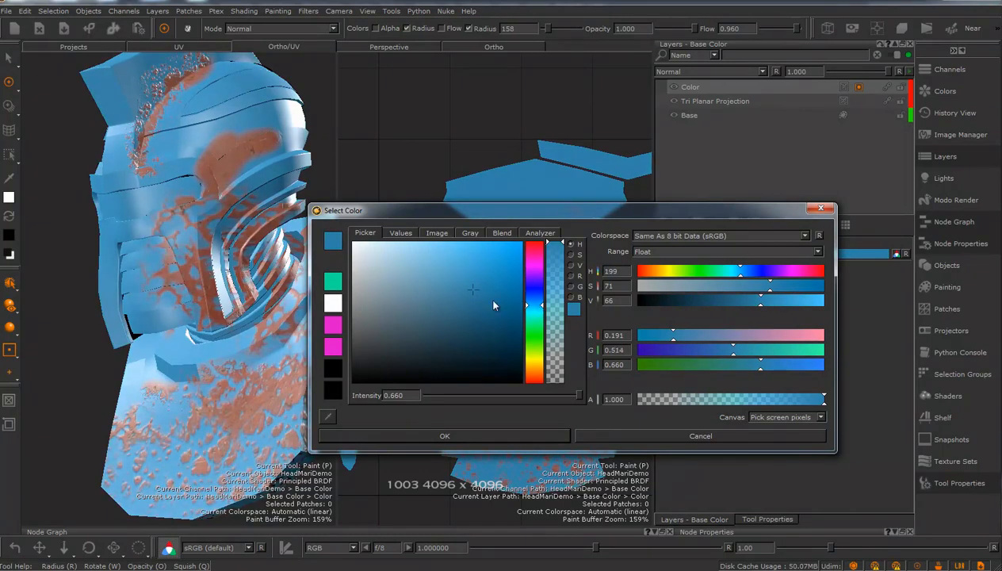
left_click_drag(471, 289, 480, 299)
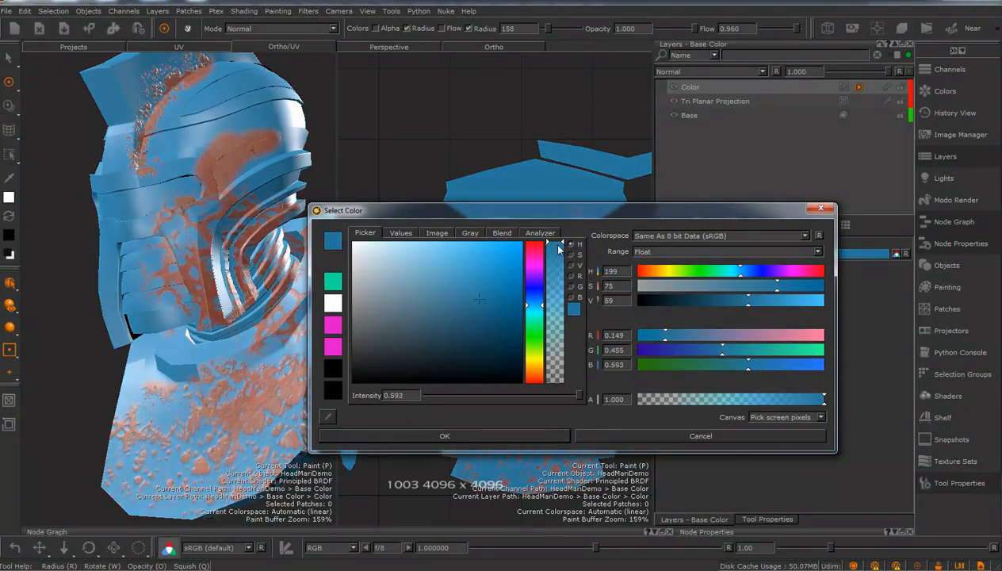
left_click(531, 435)
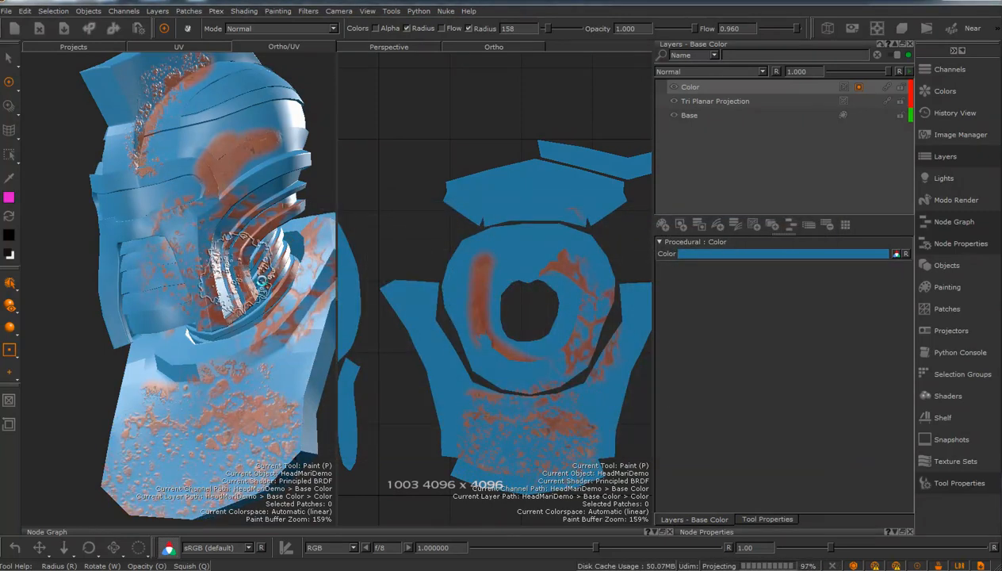
Switch to the Bump channel's layer stack with its Shared Color layer and close the channel list.
left_click_drag(222, 229, 258, 284, "alt")
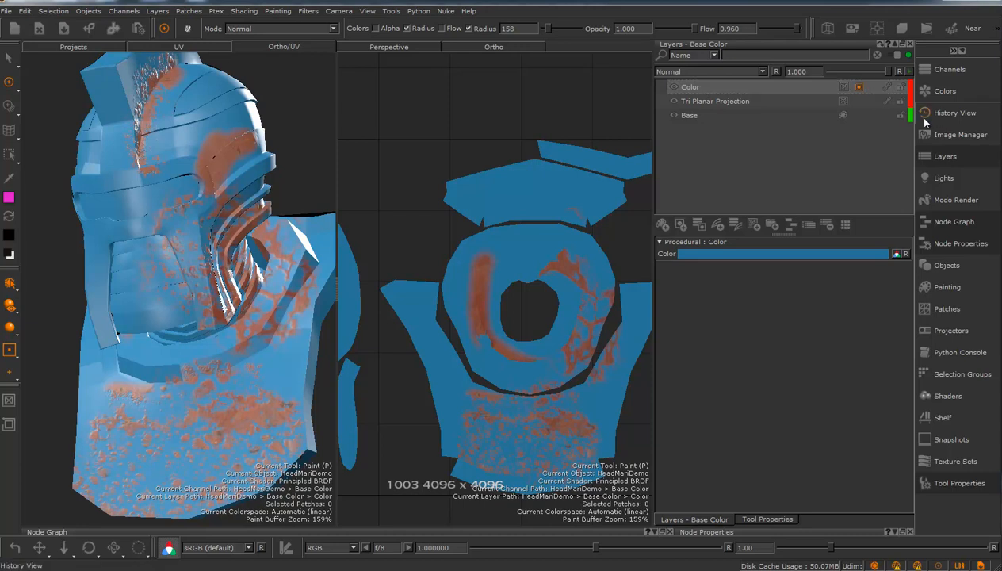
left_click(947, 70)
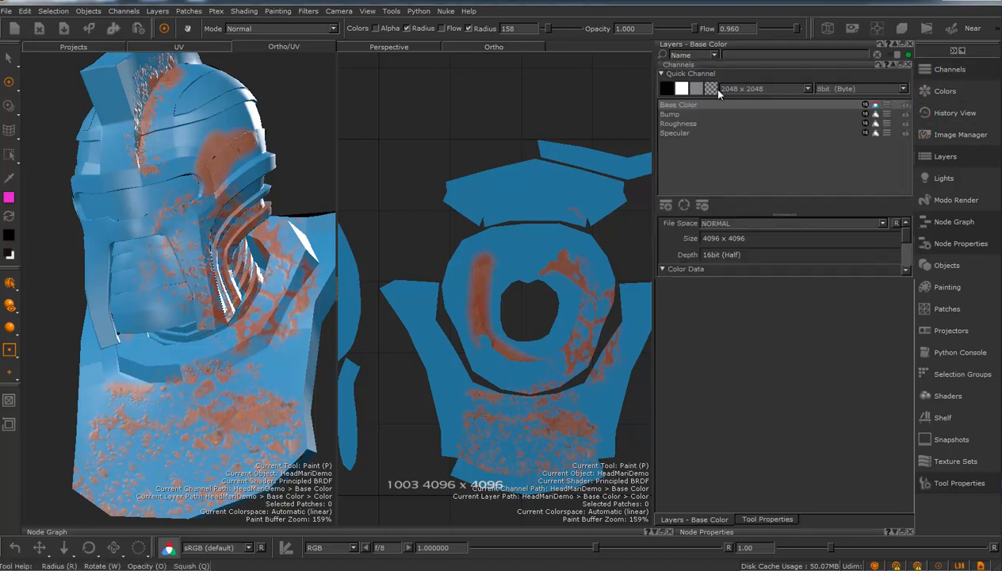
left_click(676, 117)
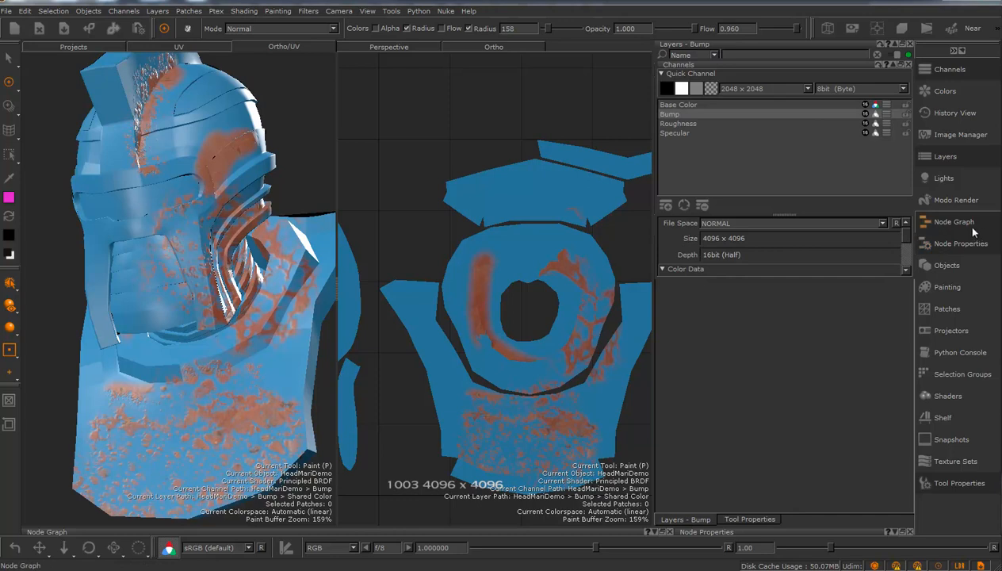
left_click(944, 156)
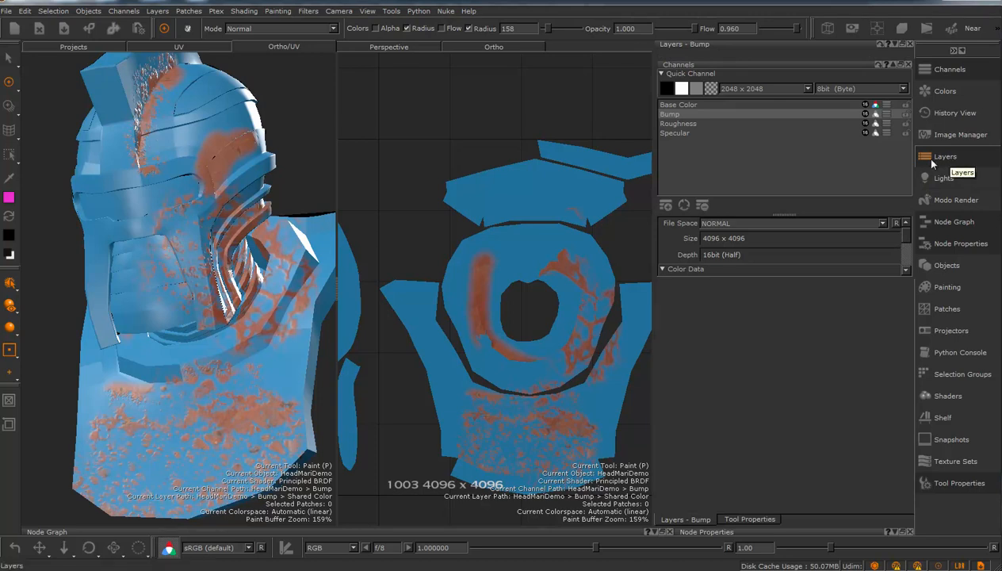
left_click(956, 71)
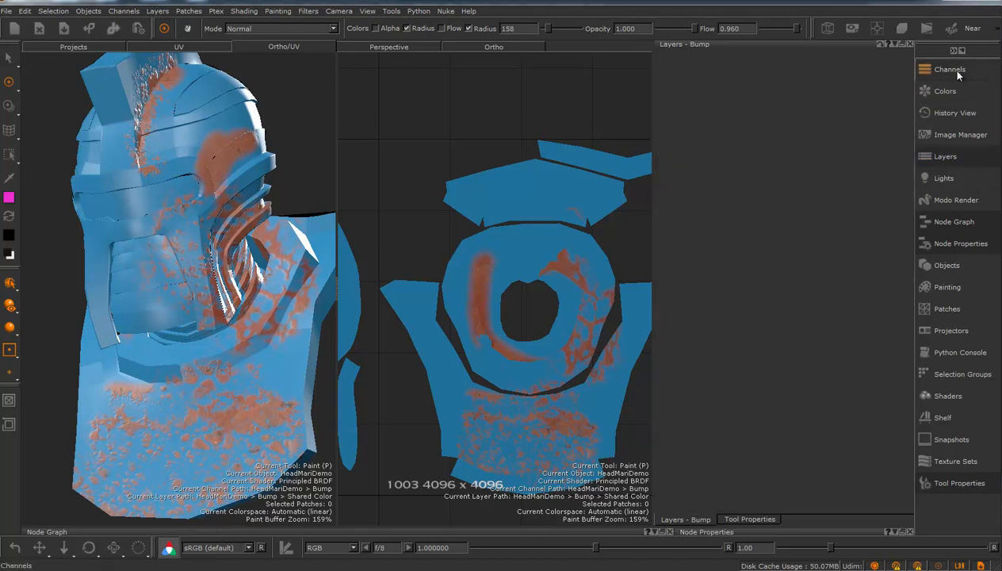
left_click(944, 156)
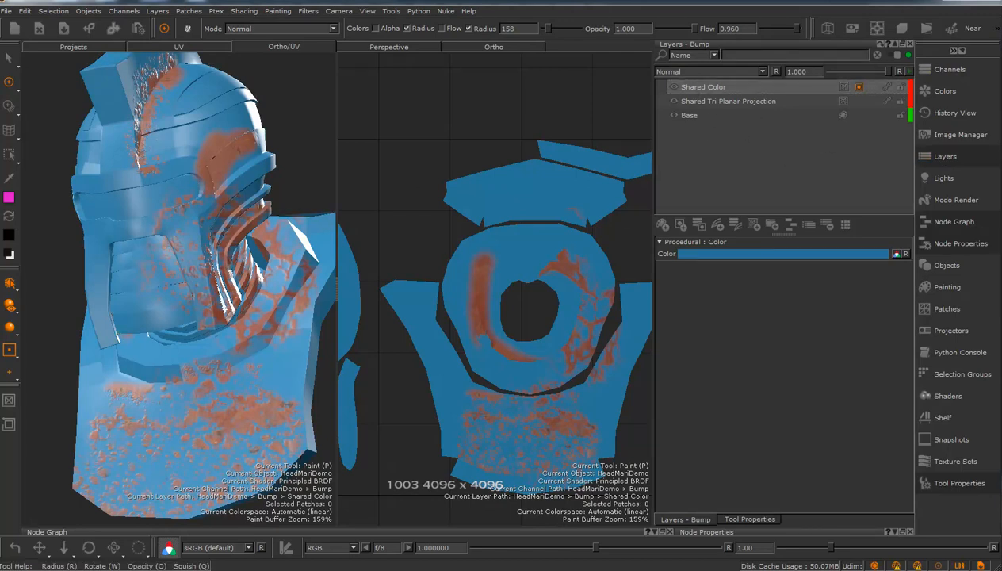
Compare Flat lighting with Full lighting on the head, and set the viewports to display the current channel instead of the shader.
left_click(10, 328)
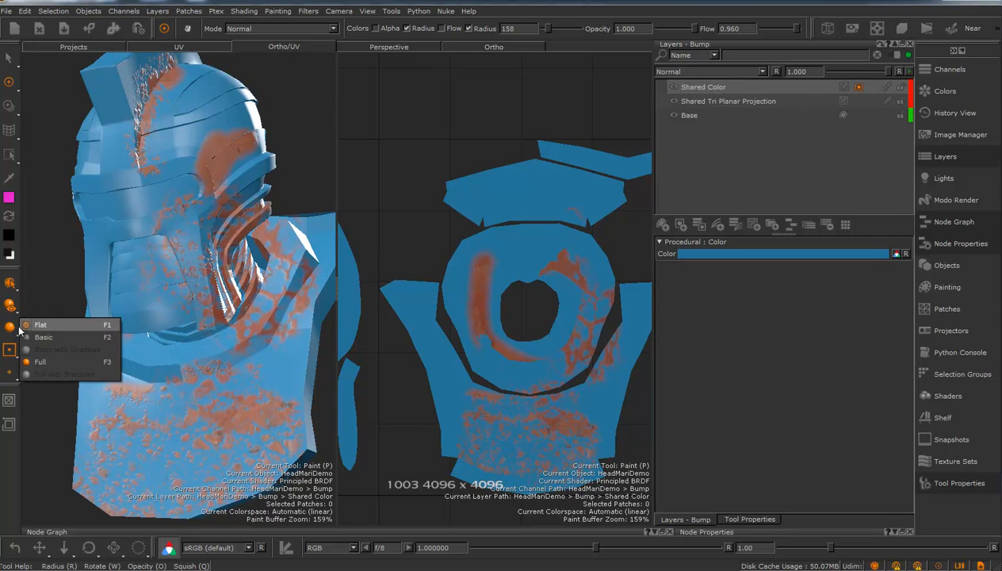
left_click(36, 325)
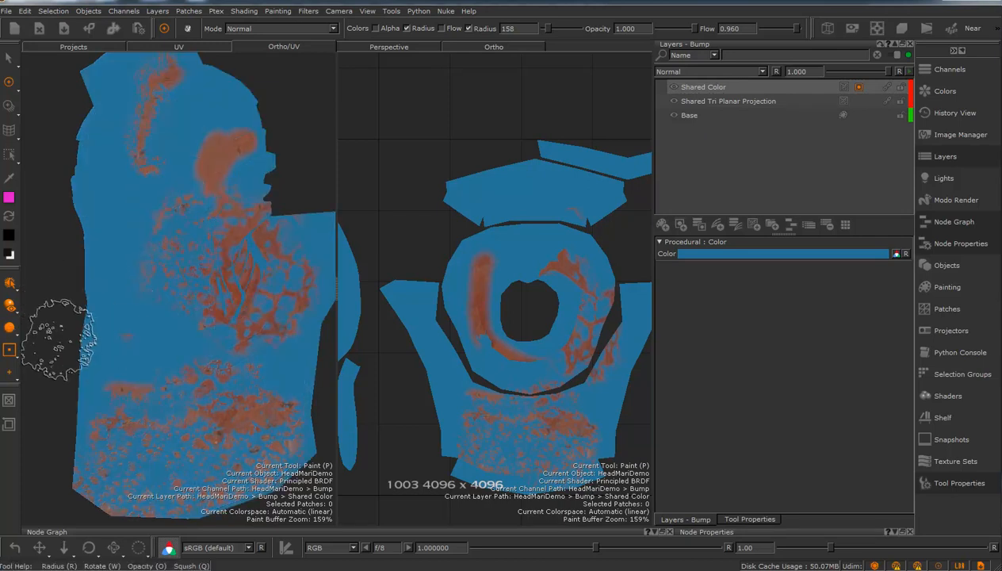
left_click(10, 328)
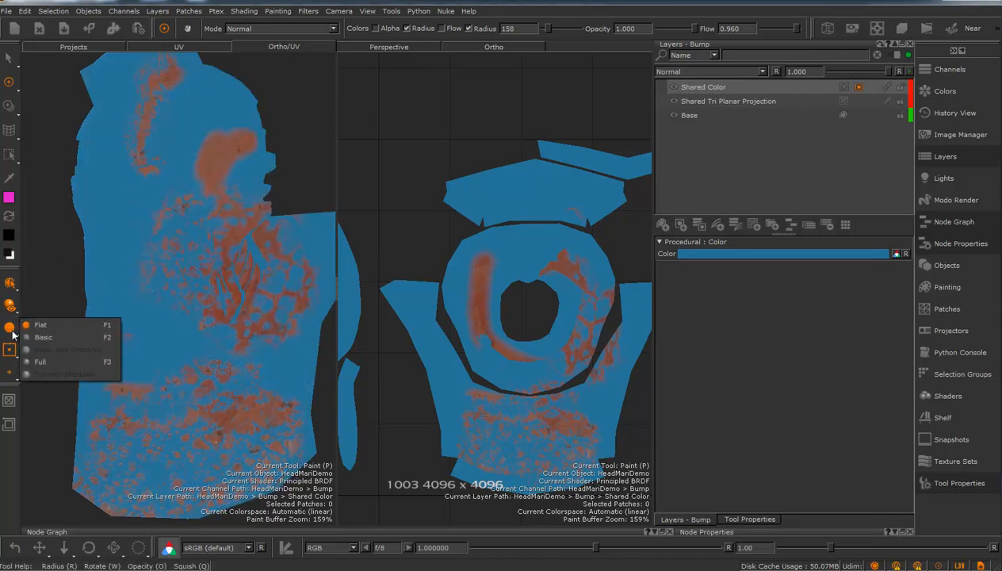
left_click(41, 358)
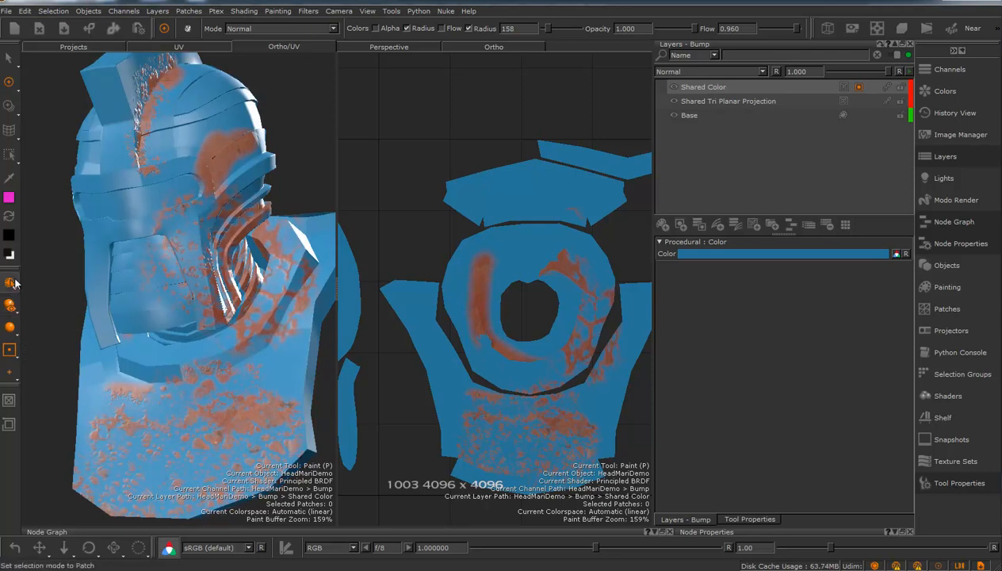
left_click(10, 303)
left_click(87, 303)
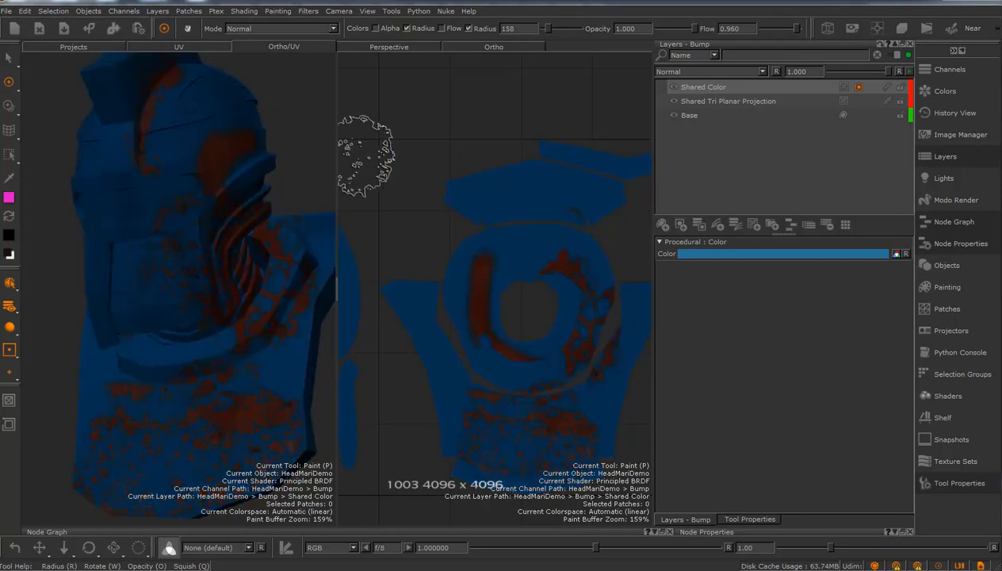
Add a Luminosity adjustment layer above the Shared Color layer in the Bump channel.
left_click(727, 90)
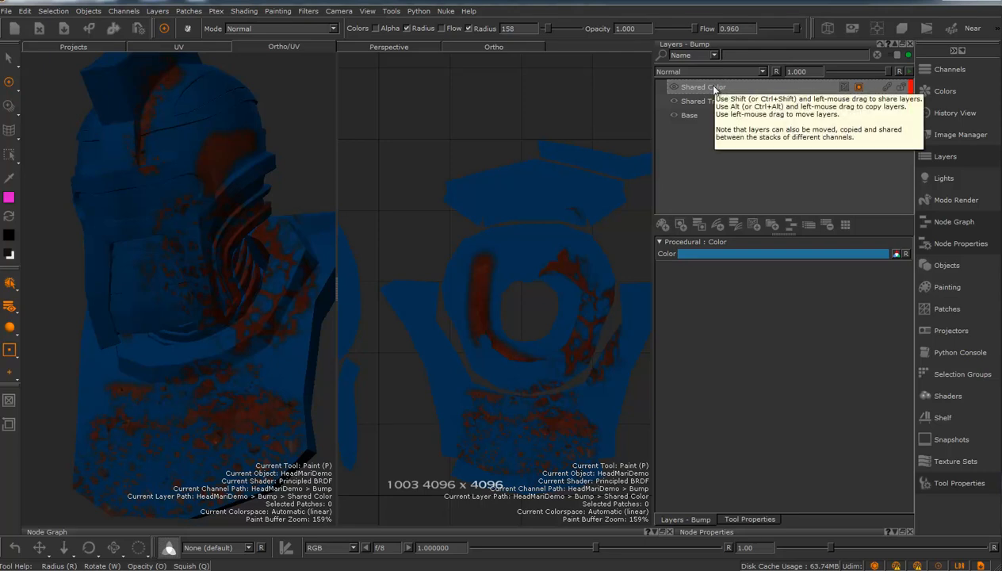
left_click(717, 225)
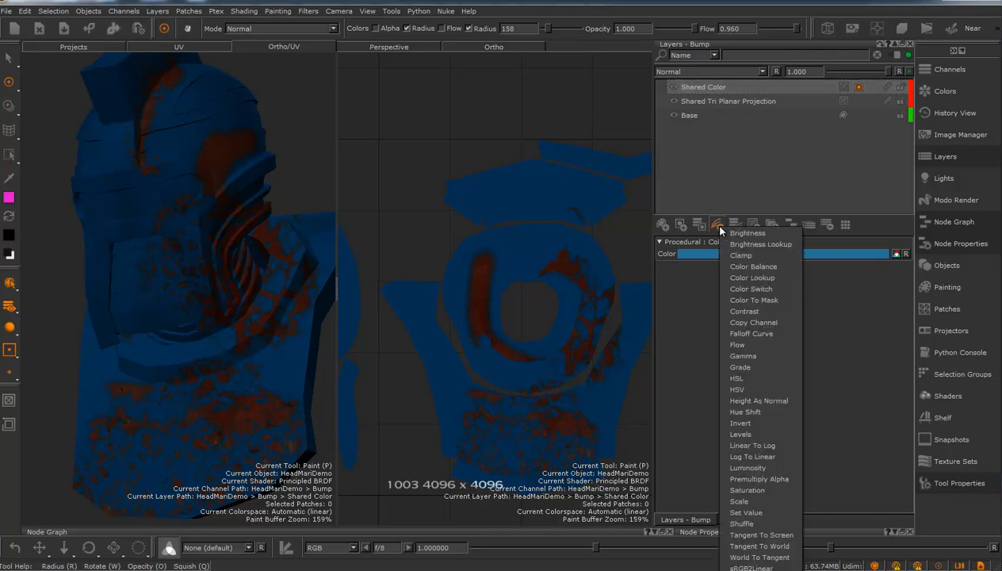
left_click(718, 226)
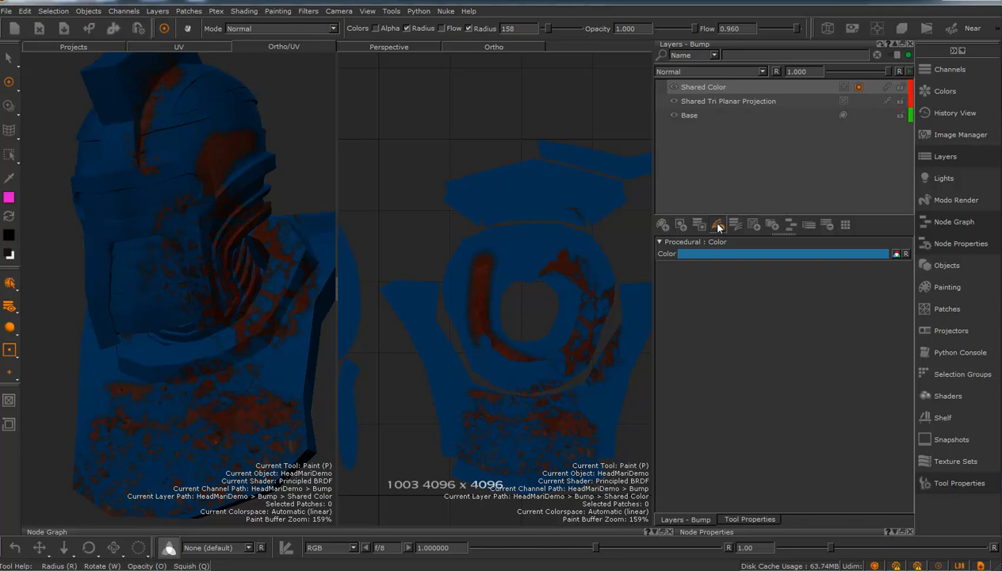
left_click(717, 226)
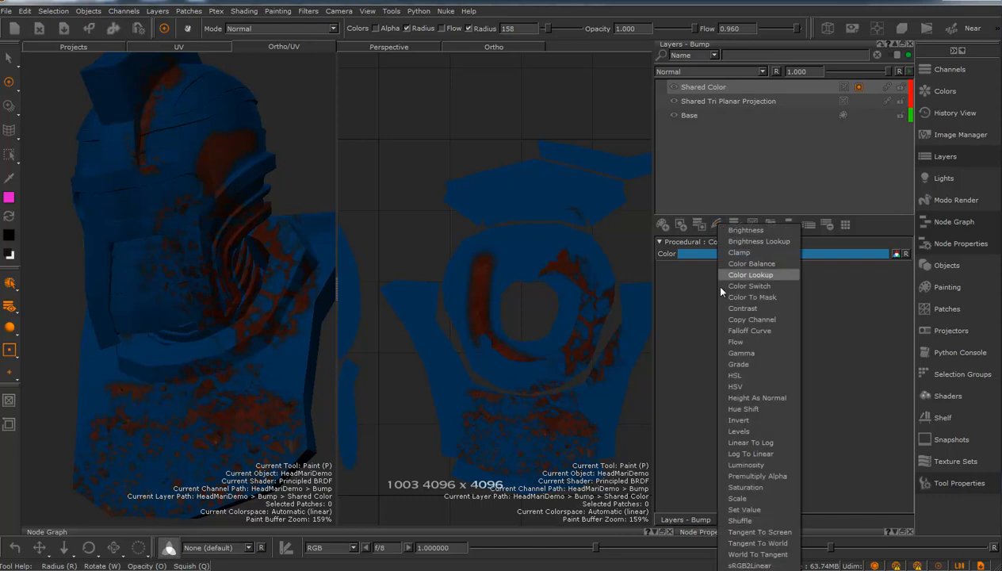
left_click(745, 465)
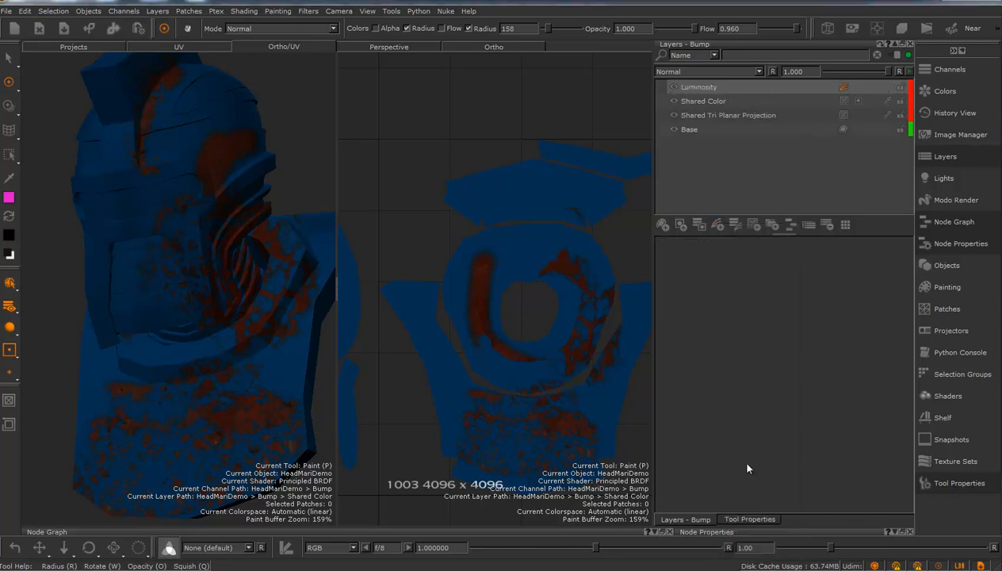
left_click(765, 88)
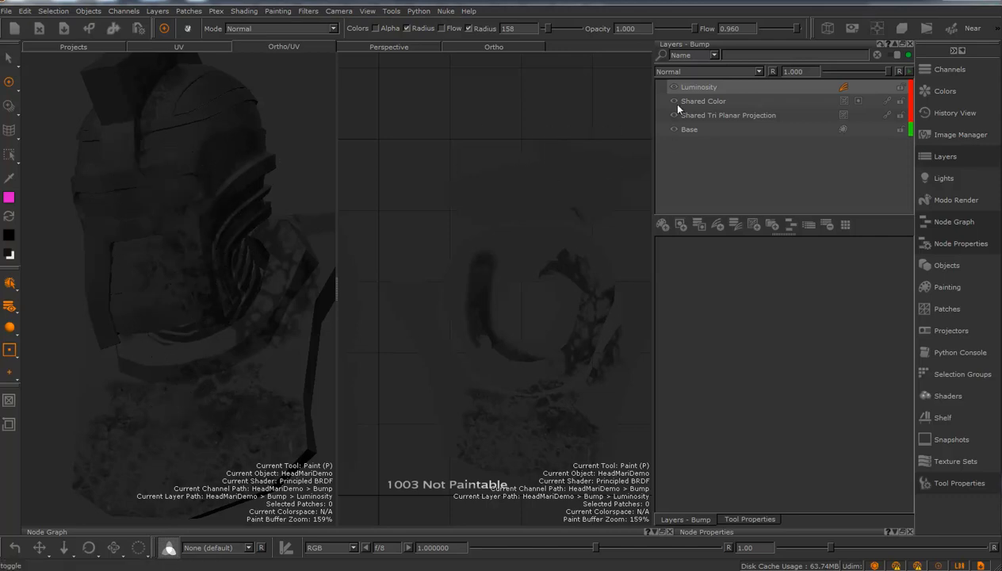
left_click(732, 225)
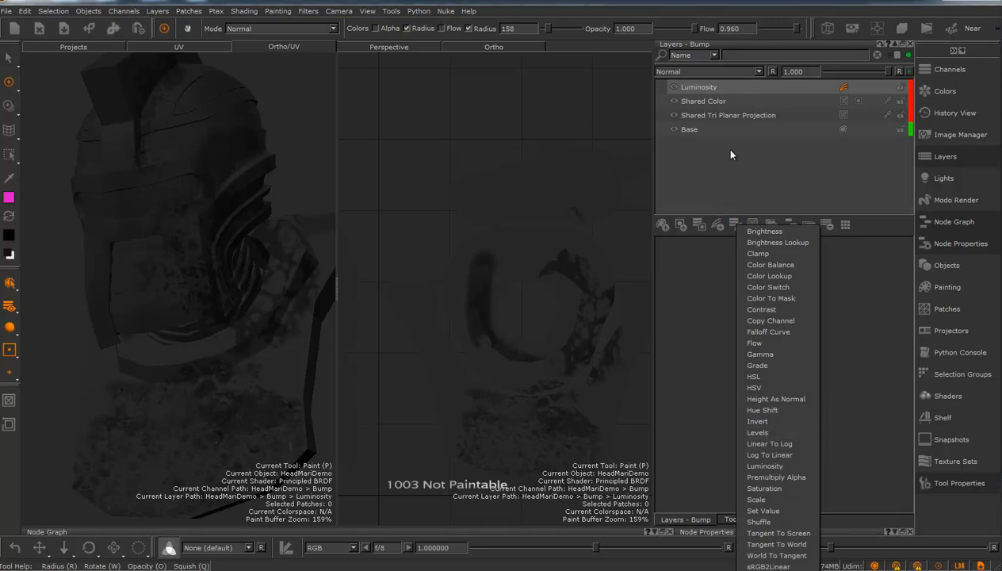
left_click(644, 62)
left_click(775, 196)
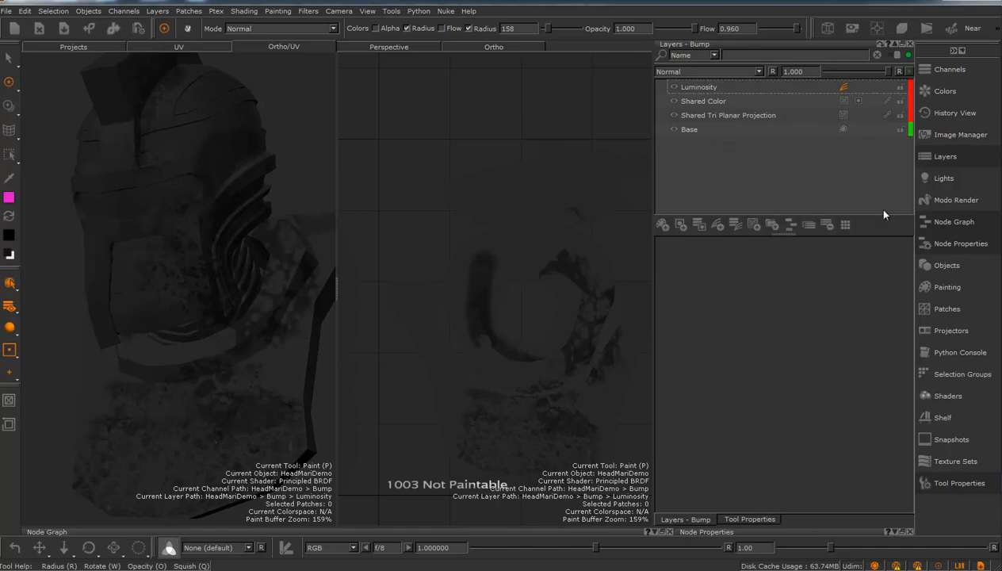
Switch to the Base Color channel's layer stack and close the channel list.
left_click(950, 71)
left_click(692, 105)
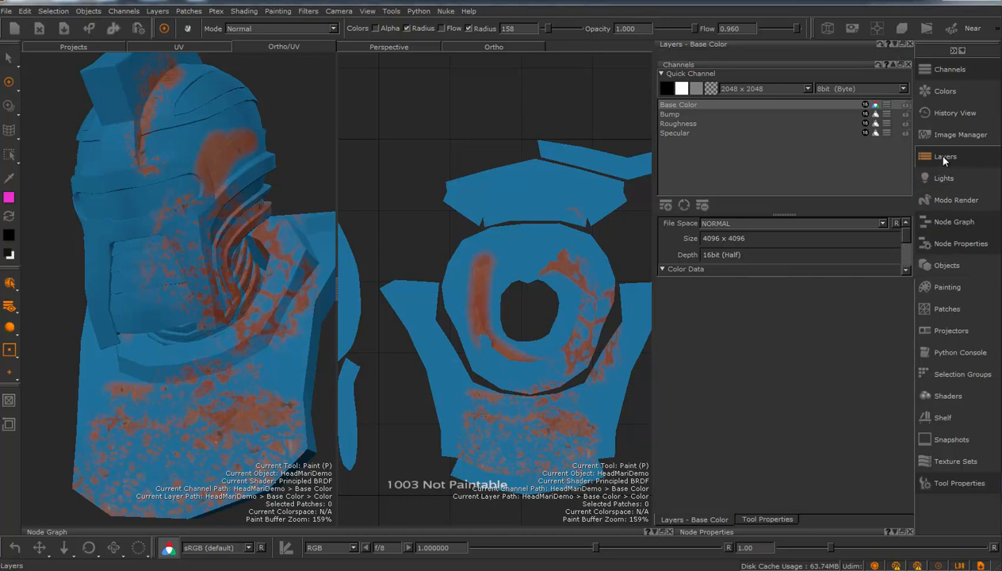
left_click(946, 72)
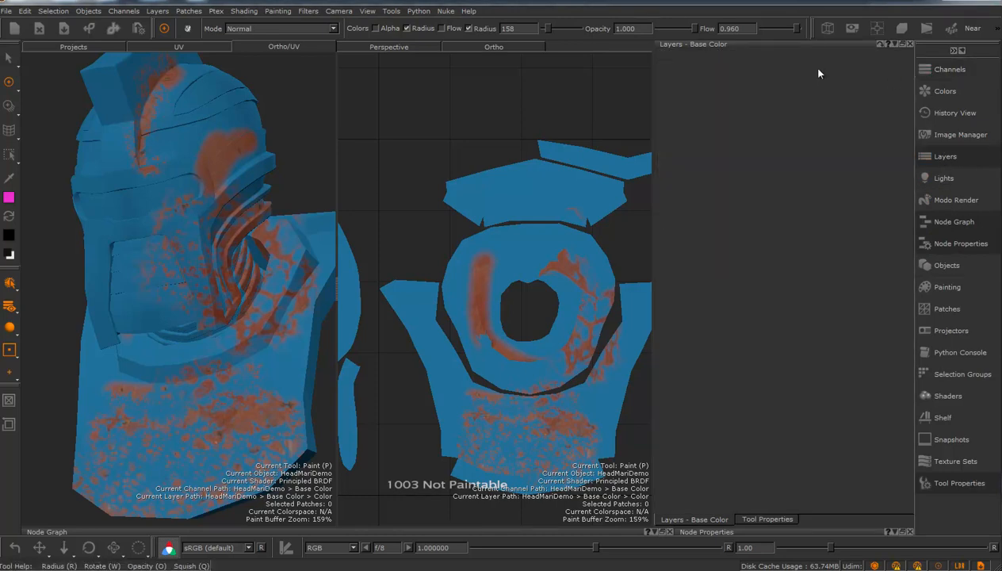
left_click(943, 158)
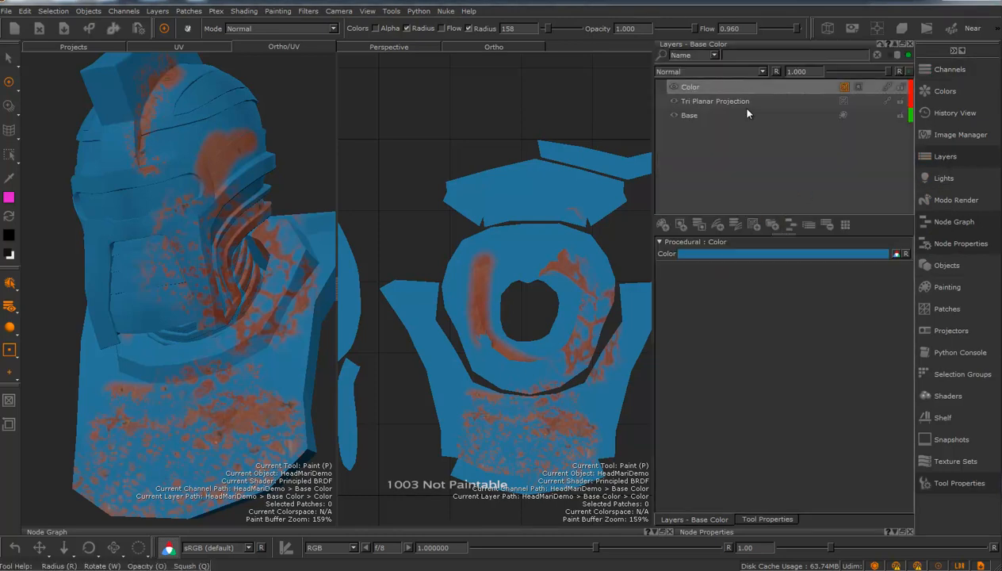
right_click(684, 86)
mouse_move(737, 377)
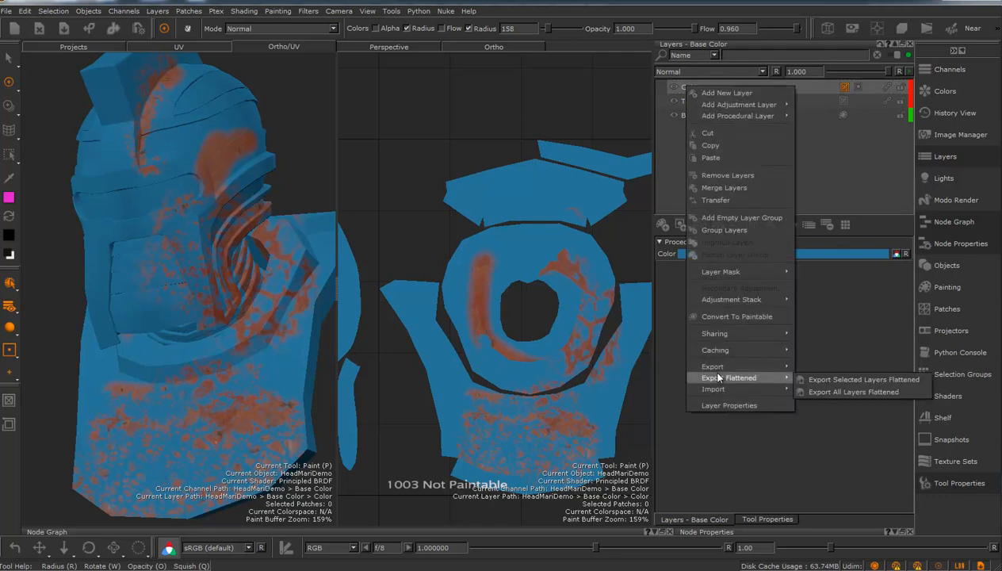
left_click(836, 391)
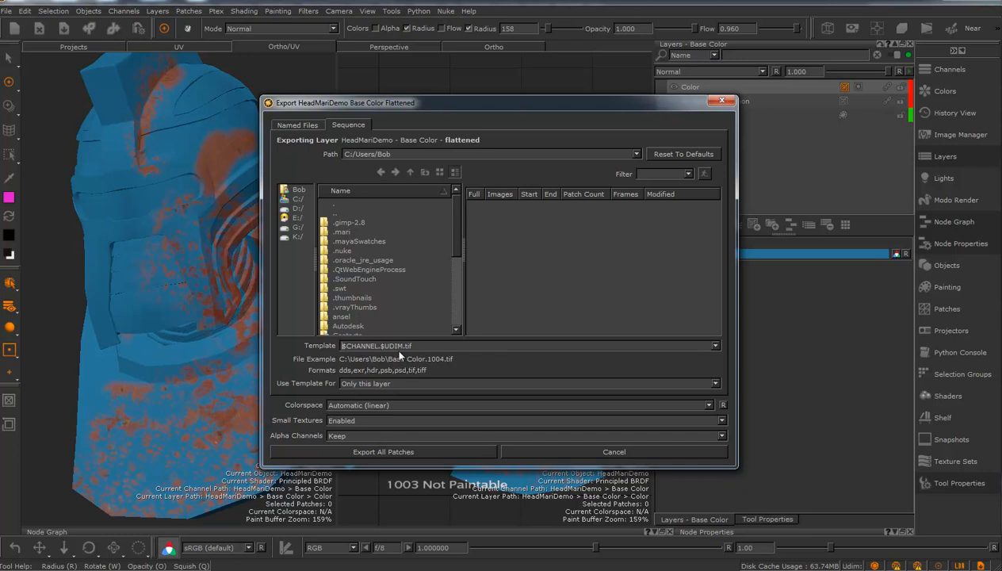
left_click_drag(520, 105, 520, 431)
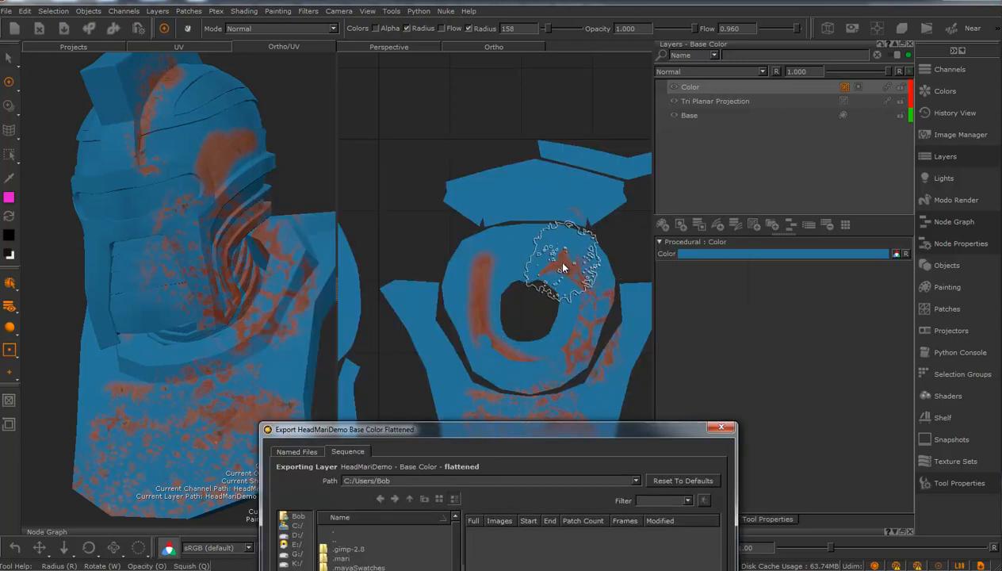
left_click(721, 429)
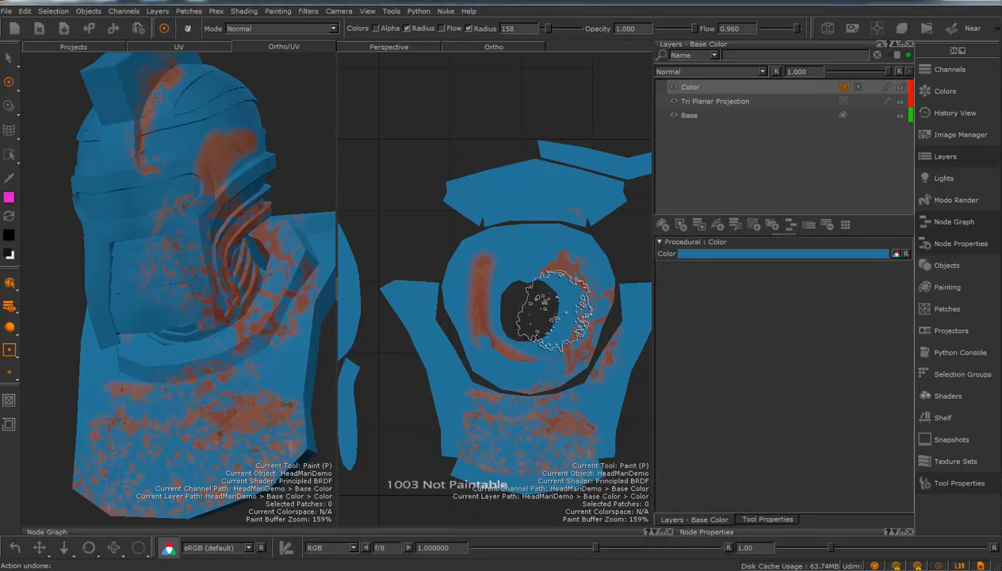
Start a flattened export of all Base Color layers with the file name template Cylon$CHANNEL.$UDIM.tif.
scroll(491, 301, "down", 3)
scroll(512, 316, "down", 4)
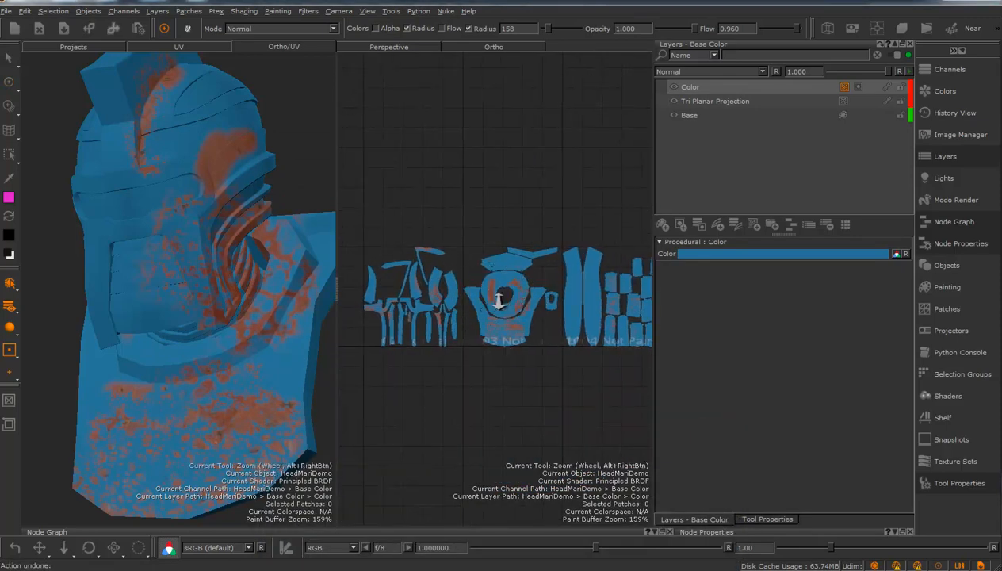
scroll(514, 318, "up", 5)
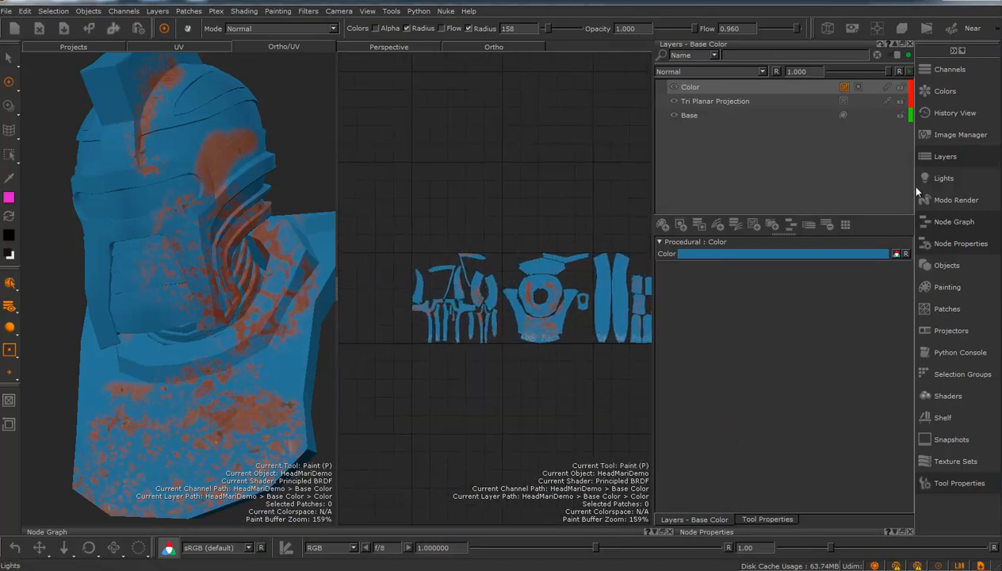
right_click(742, 92)
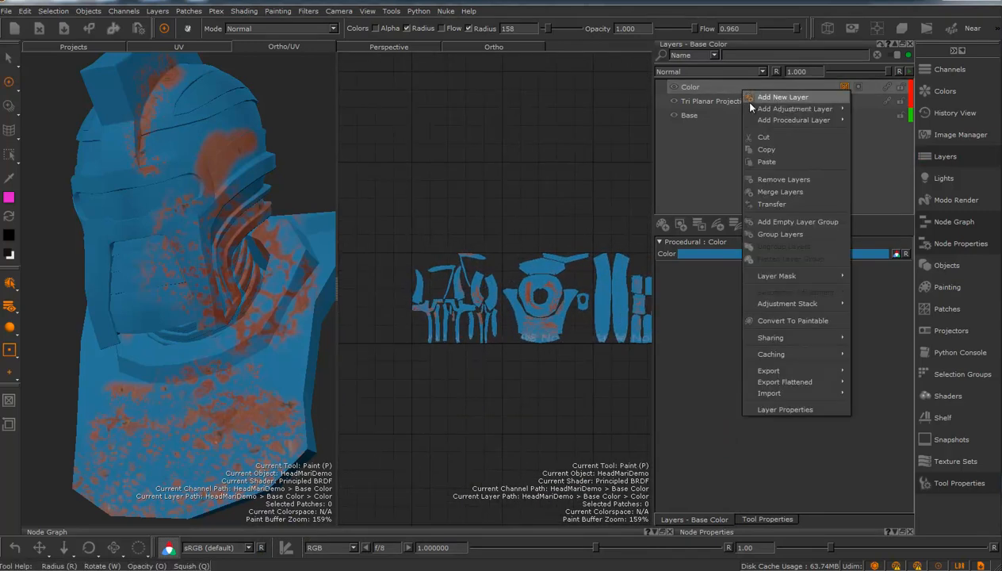
mouse_move(786, 381)
left_click(909, 396)
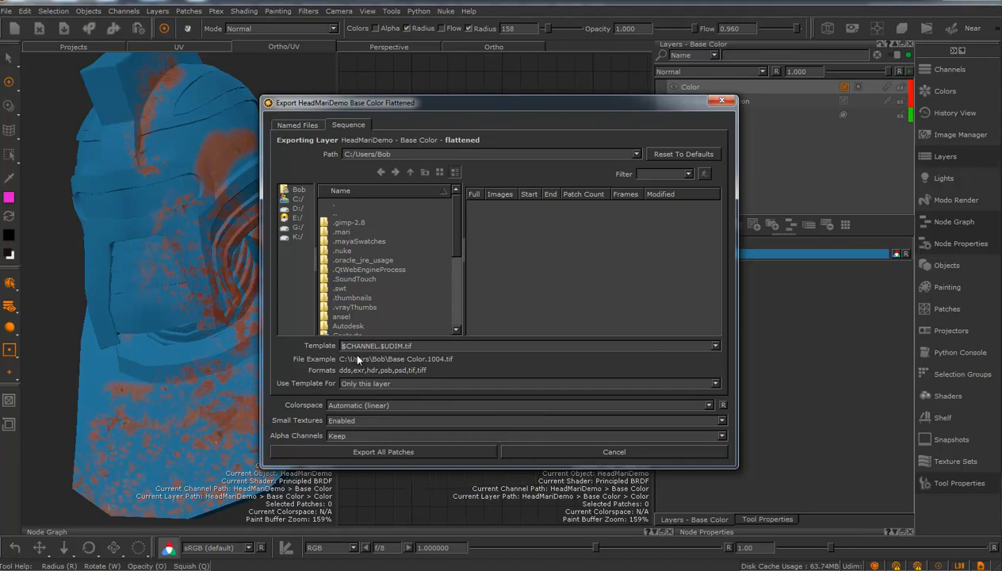
type("Cylon")
Set the export folder to G:/Maya_Projects/Cylon_Project/sourceimages and export all patches.
left_click(295, 227)
scroll(390, 309, "down", 5)
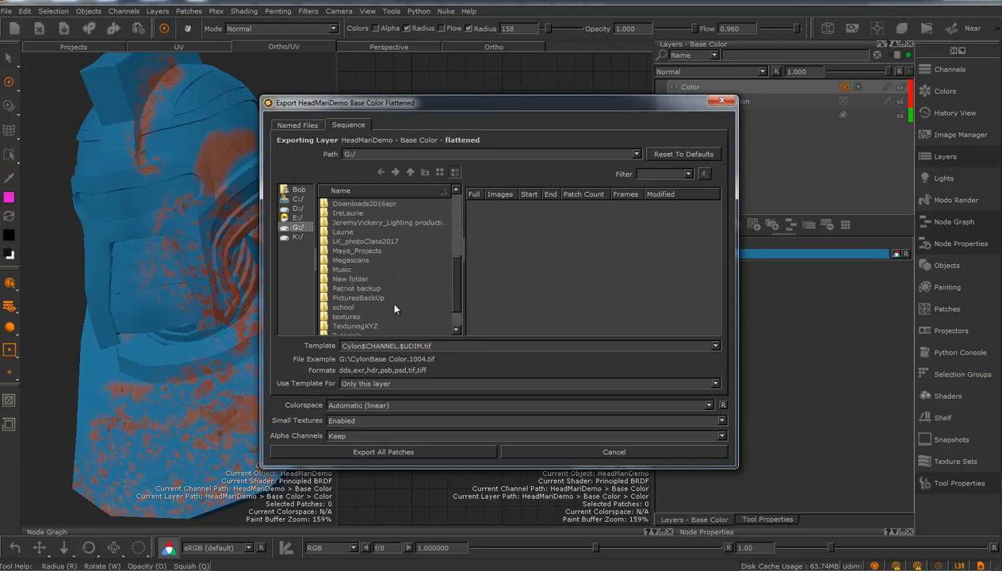
double_click(351, 248)
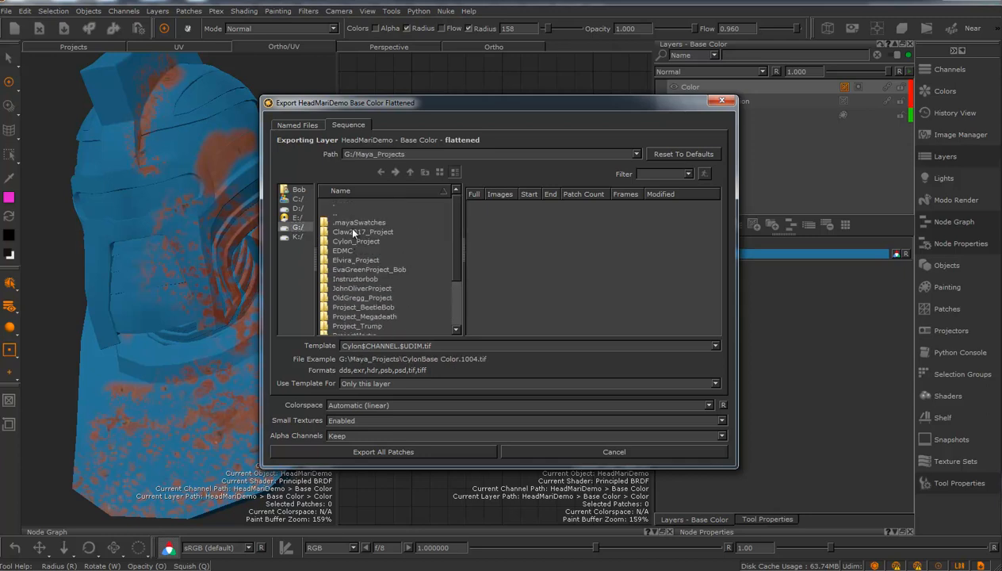
double_click(362, 240)
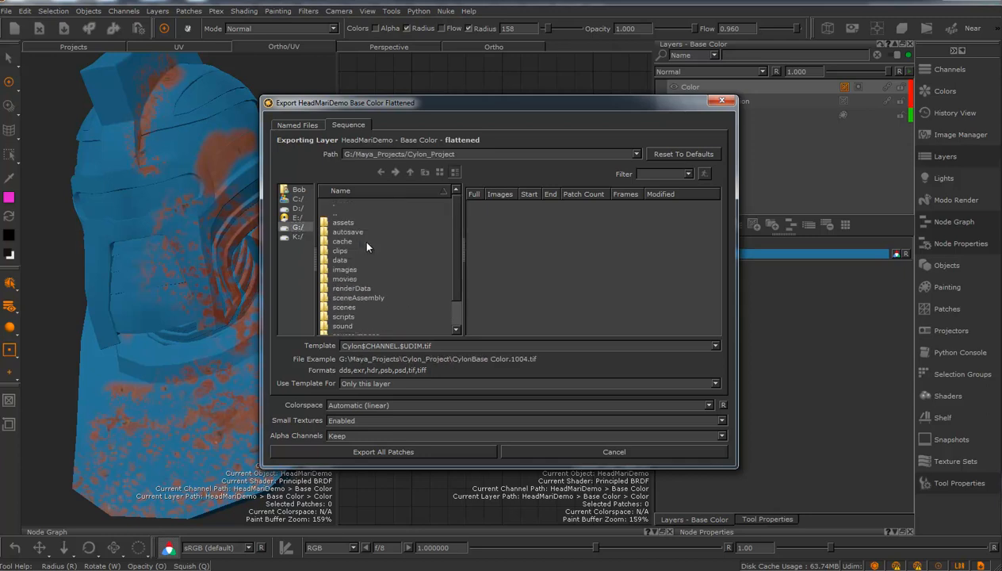
double_click(355, 307)
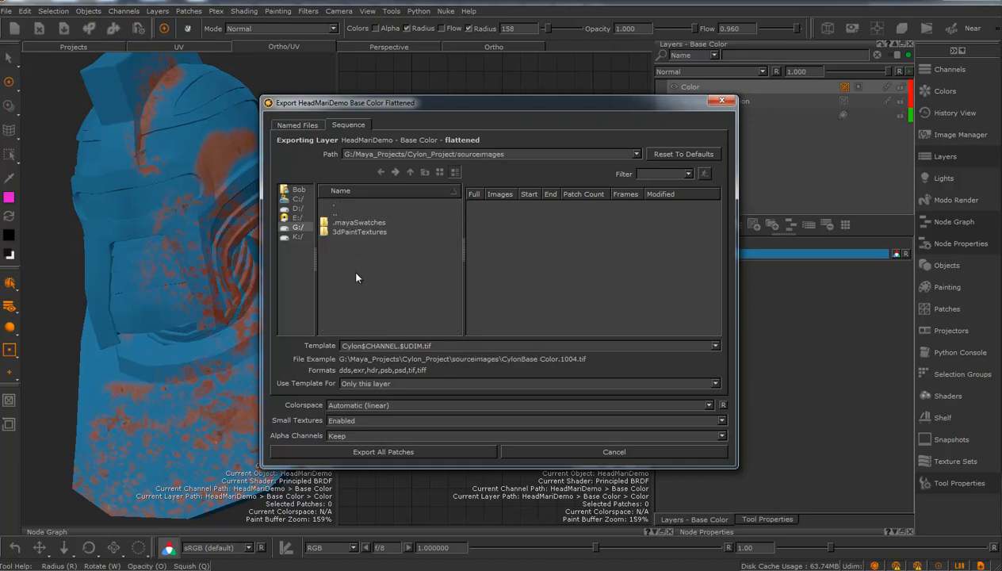
left_click(404, 449)
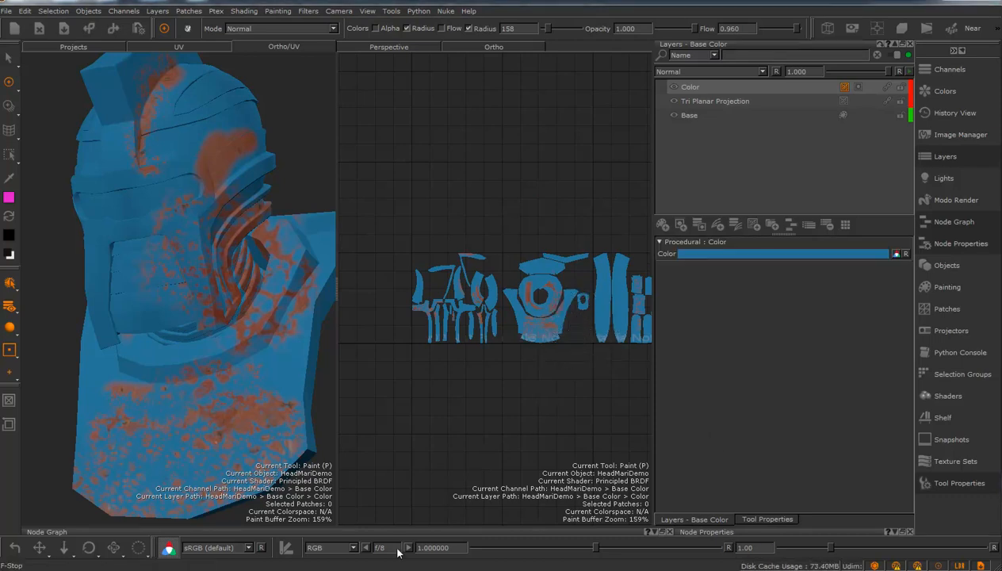
Switch to Maya, assign a new aiStandardSurface material to the selected Cylon head meshes, and close the UV Editor.
mouse_move(305, 567)
left_click(365, 539)
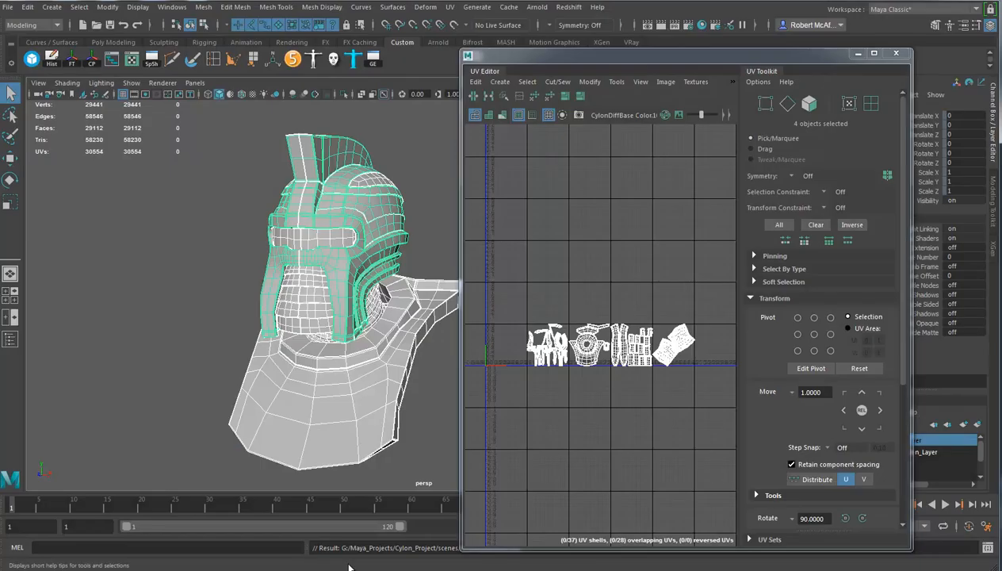
right_click_drag(320, 204, 397, 565)
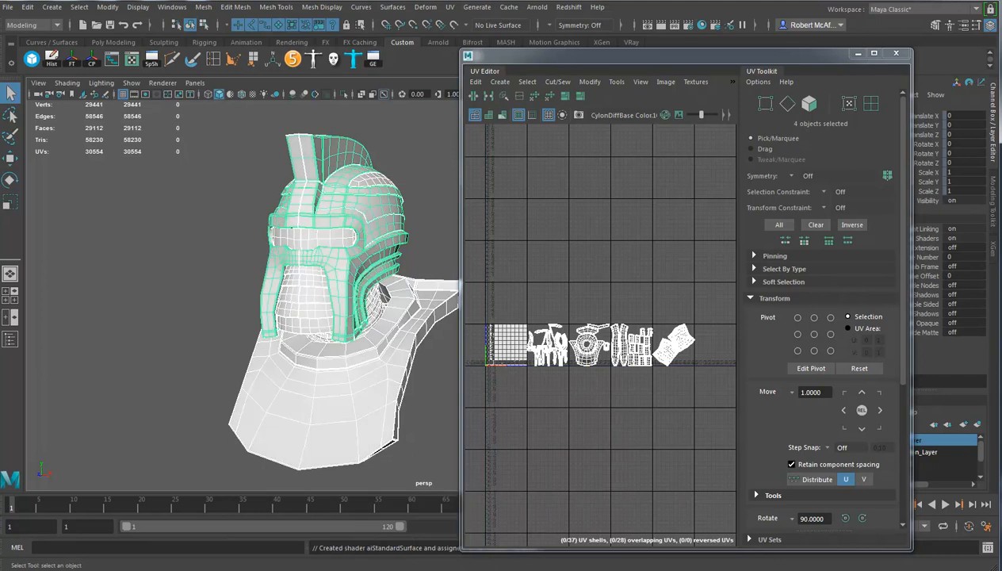
left_click(898, 56)
Open the aiStandardSurface1 material's attributes and connect a File texture to its Base Color.
key("ctrl+a")
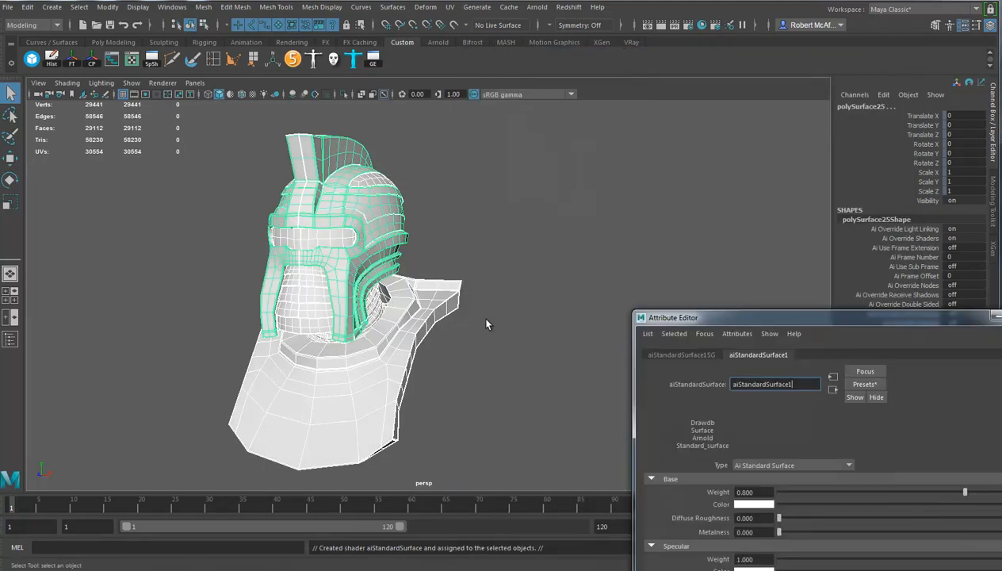
left_click_drag(721, 320, 605, 47)
left_click_drag(939, 171, 799, 184)
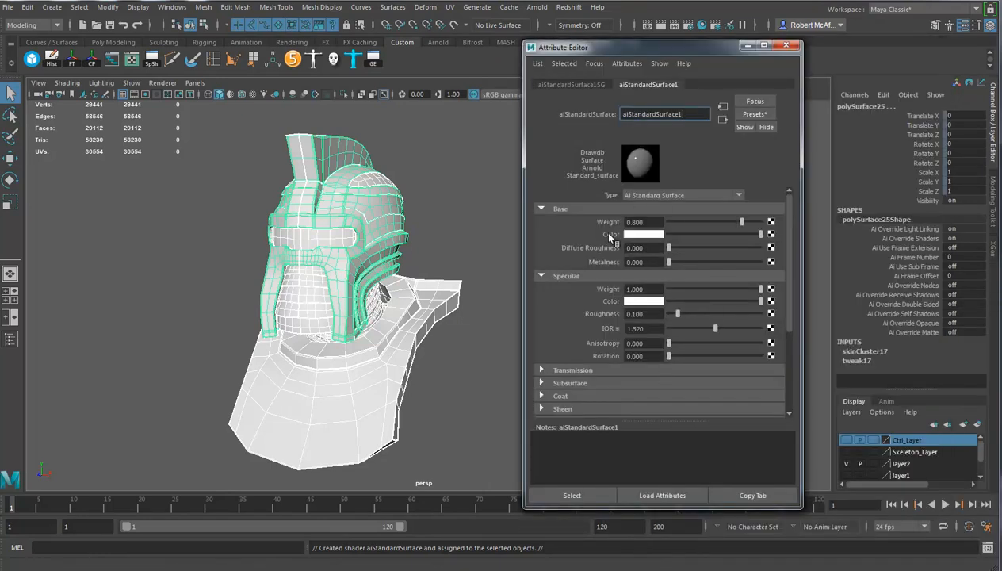
left_click(771, 234)
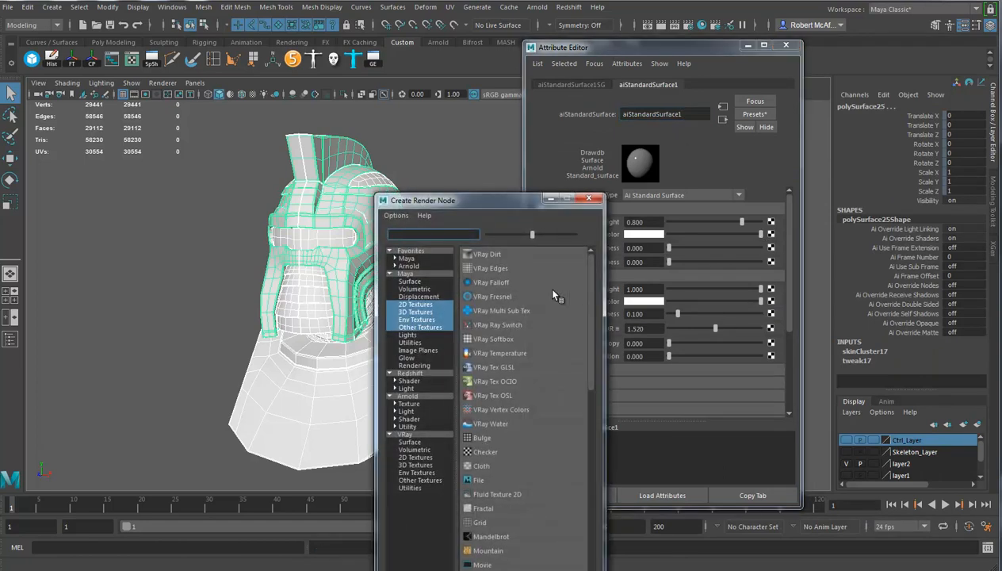
left_click_drag(492, 200, 537, 91)
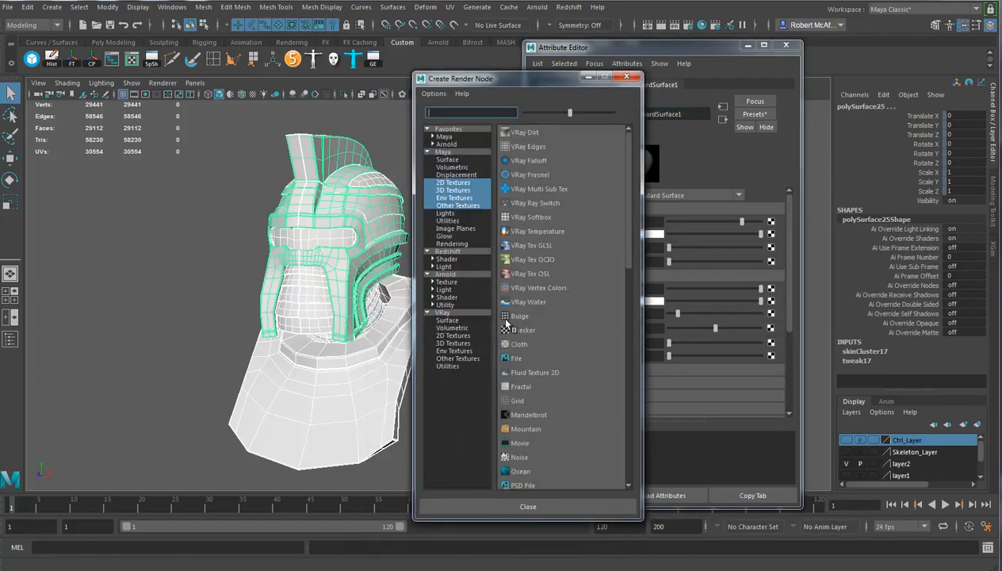
left_click(515, 361)
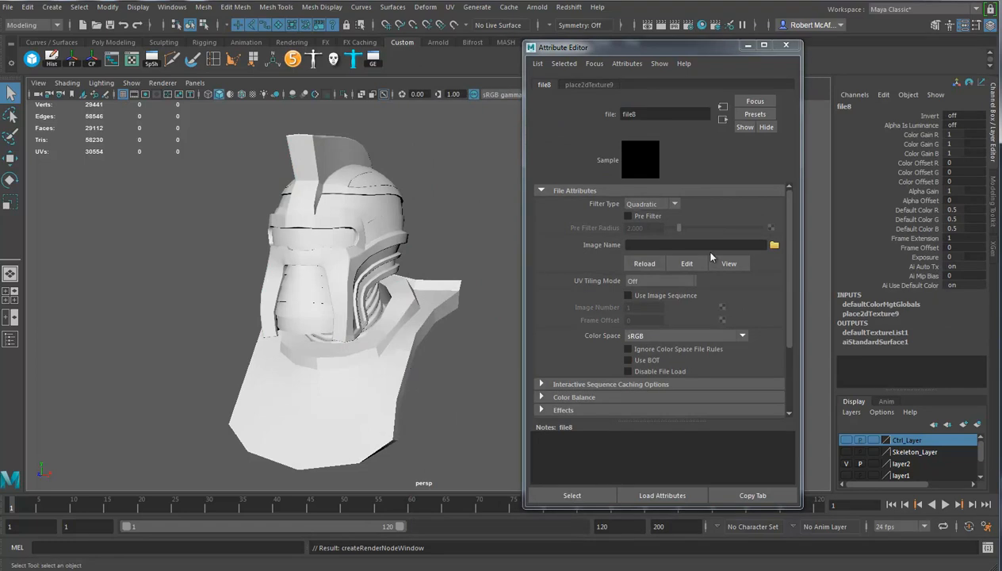
Load CylonBase Color.1002.tif from the project's sourceimages folder into the file texture.
left_click(774, 247)
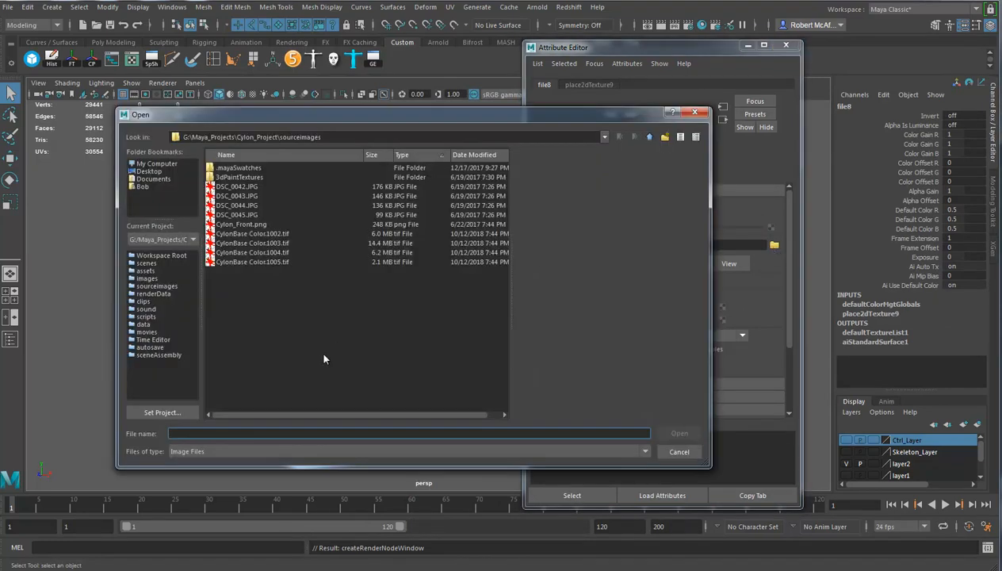
left_click(249, 233)
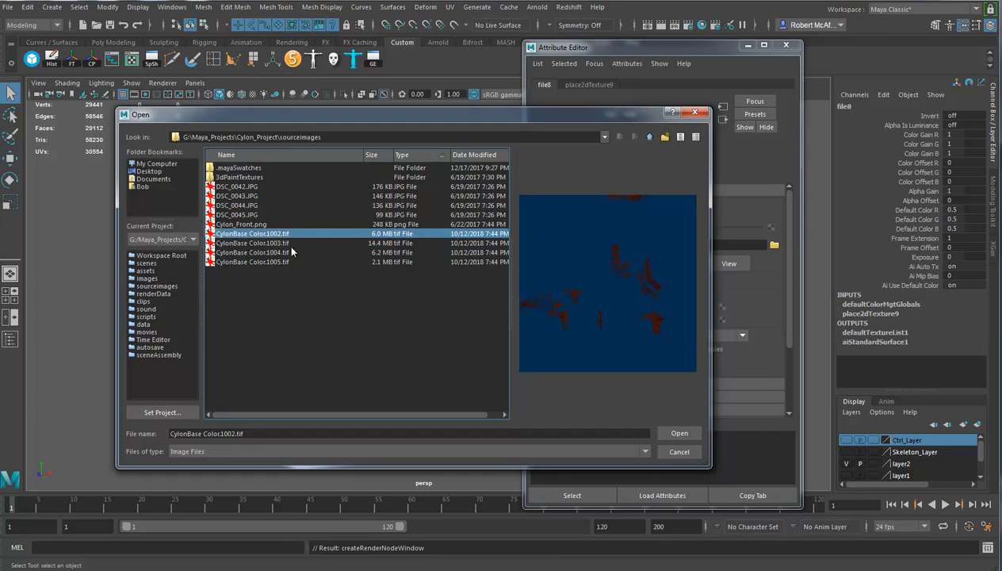
left_click(680, 434)
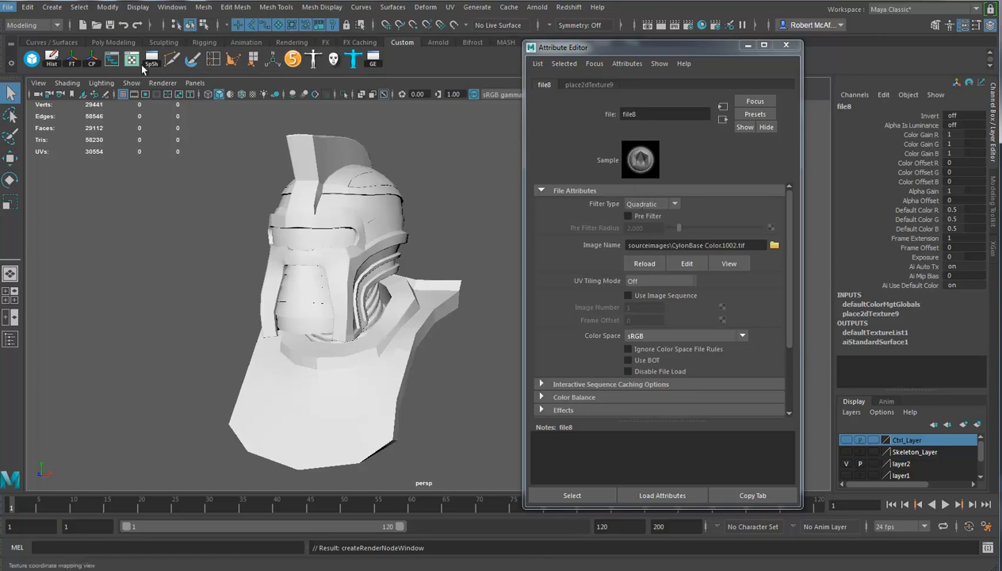
Set the maximum resolution for swatches to 10k x 10k in the Display preferences and save the preferences.
left_click(176, 7)
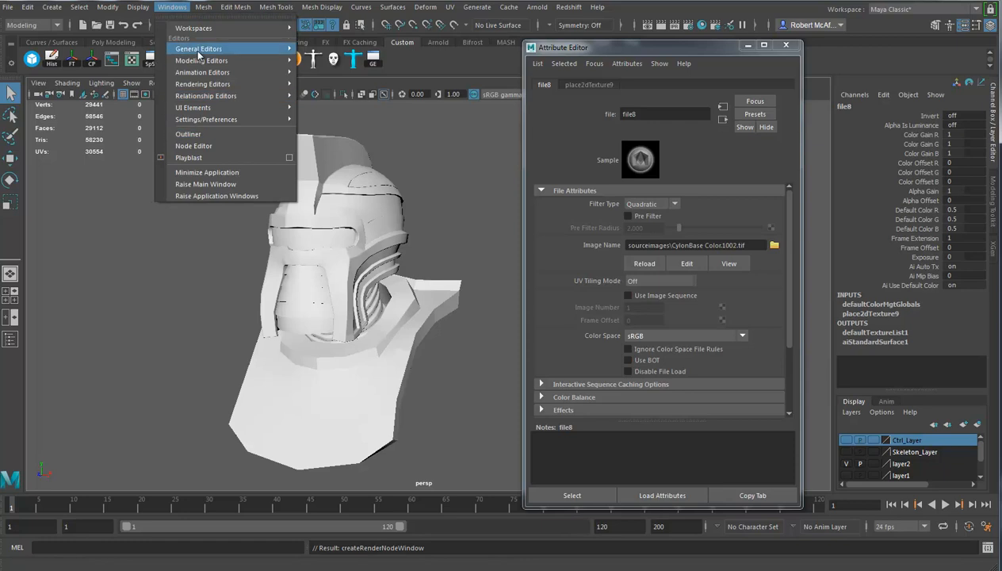
mouse_move(200, 49)
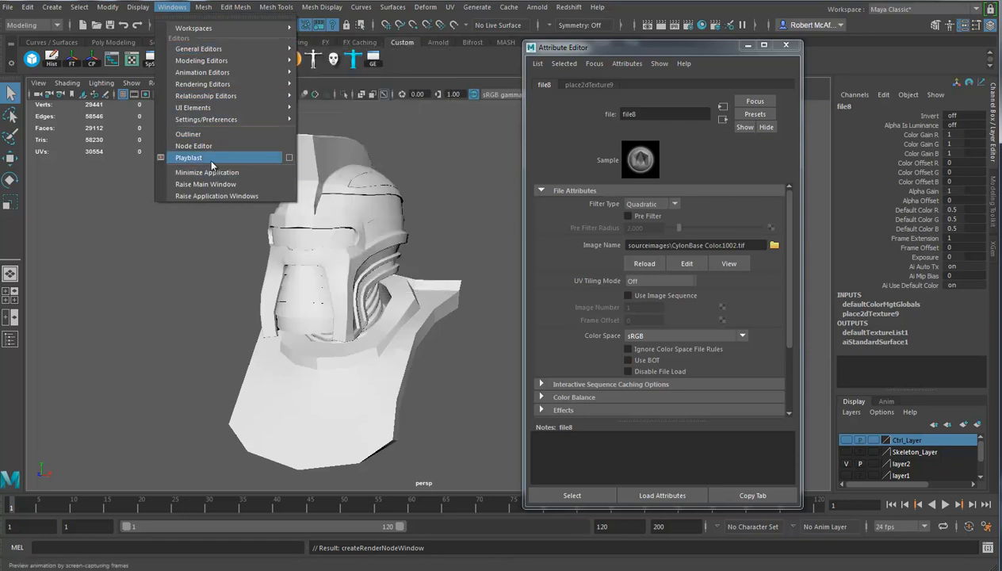
mouse_move(206, 119)
left_click(317, 130)
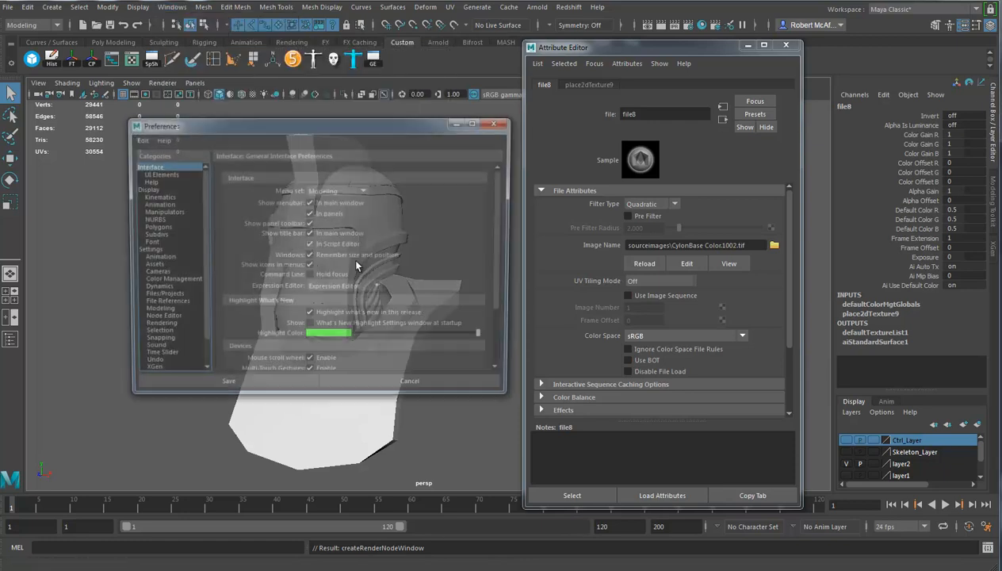
left_click(146, 189)
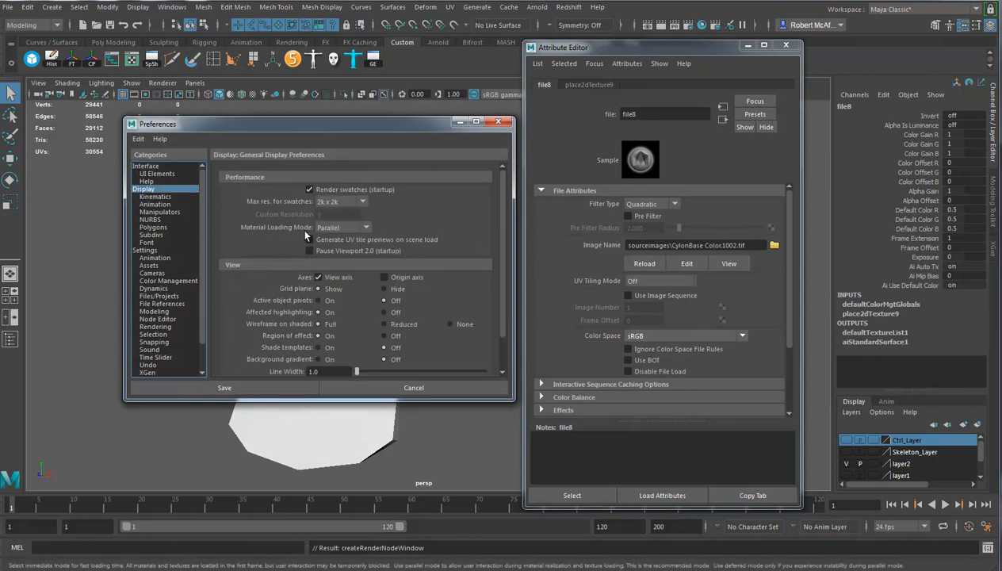
left_click(362, 203)
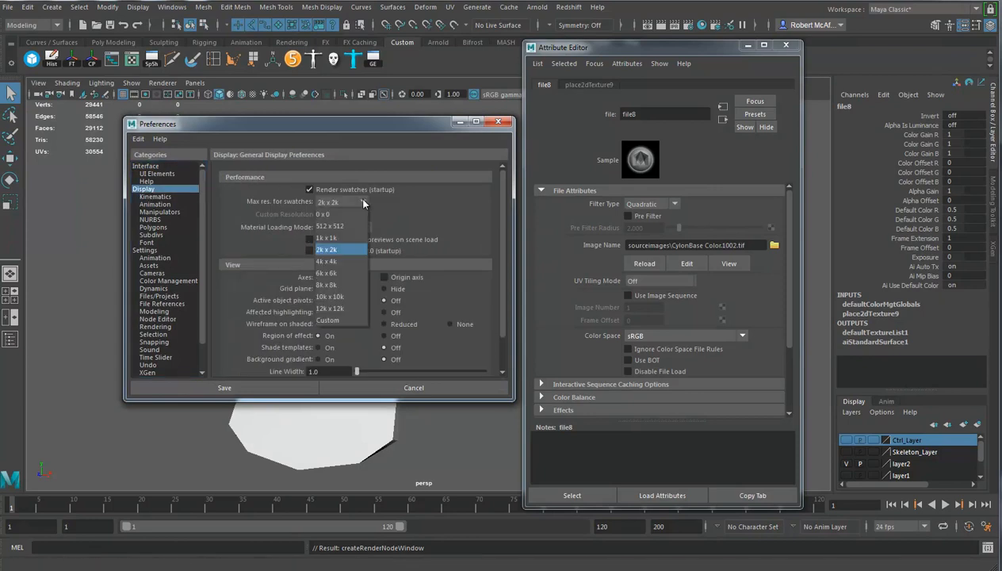
left_click(334, 297)
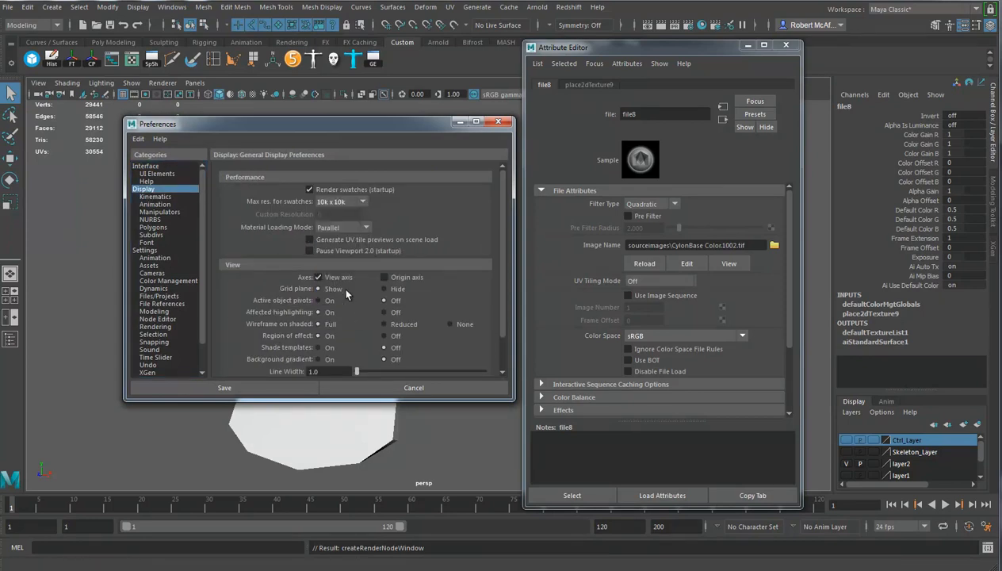
left_click(262, 388)
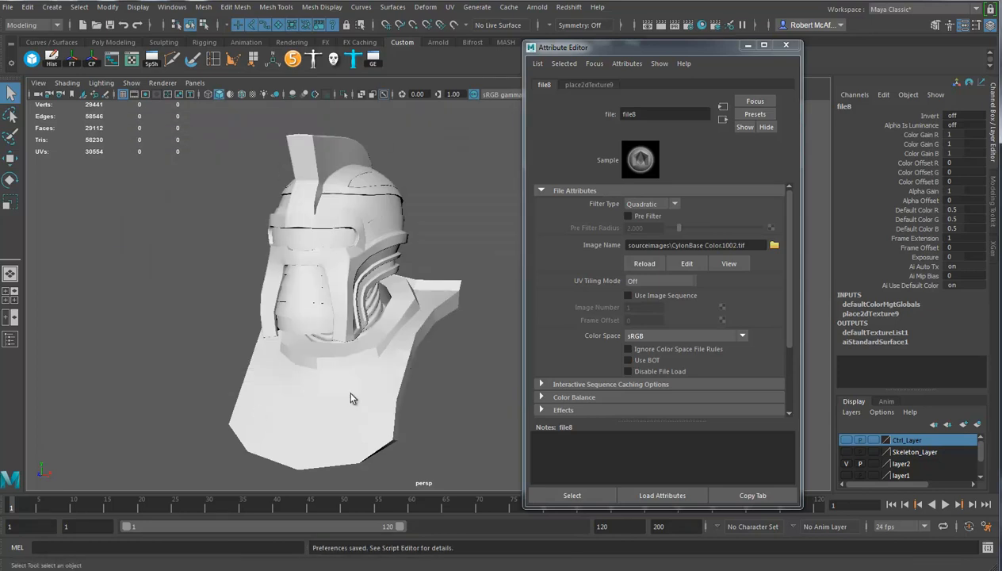
Refresh the file texture's sample swatch and display textures on the Cylon head in the viewport.
left_click(634, 168)
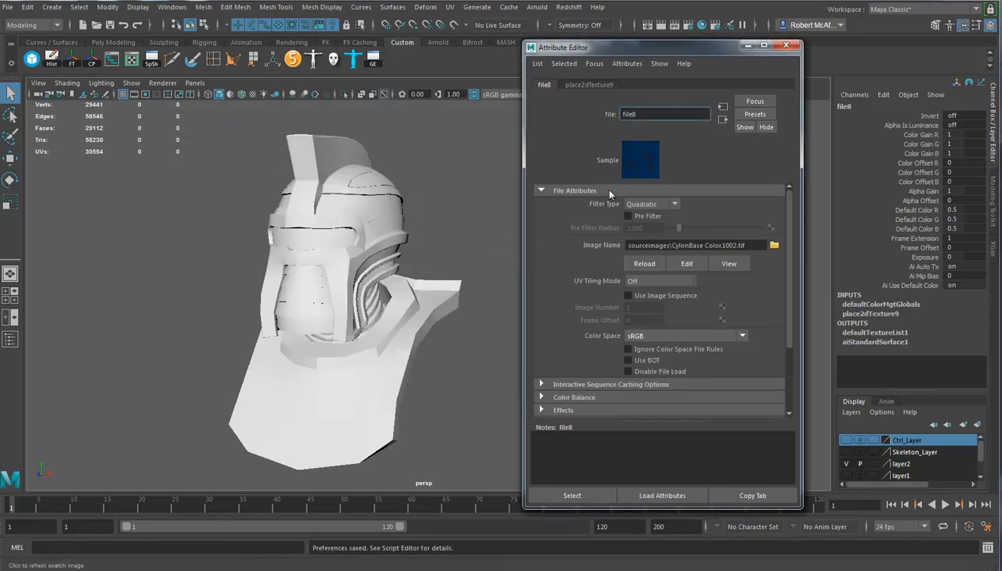
mouse_move(419, 346)
left_mouse_down("alt")
mouse_move(459, 347)
mouse_move(439, 337)
mouse_move(429, 345)
left_mouse_up("alt")
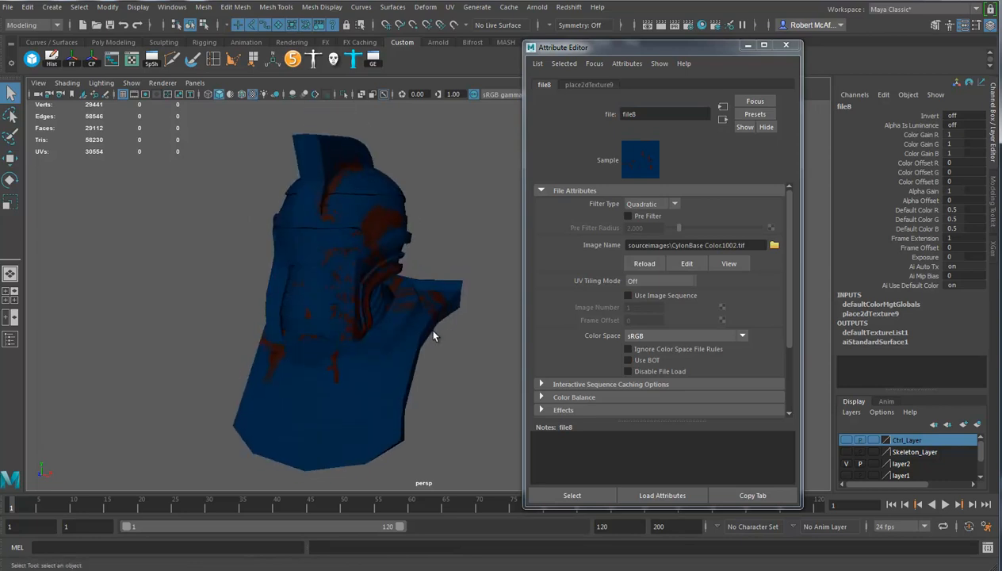
left_click_drag(394, 226, 398, 310, "alt")
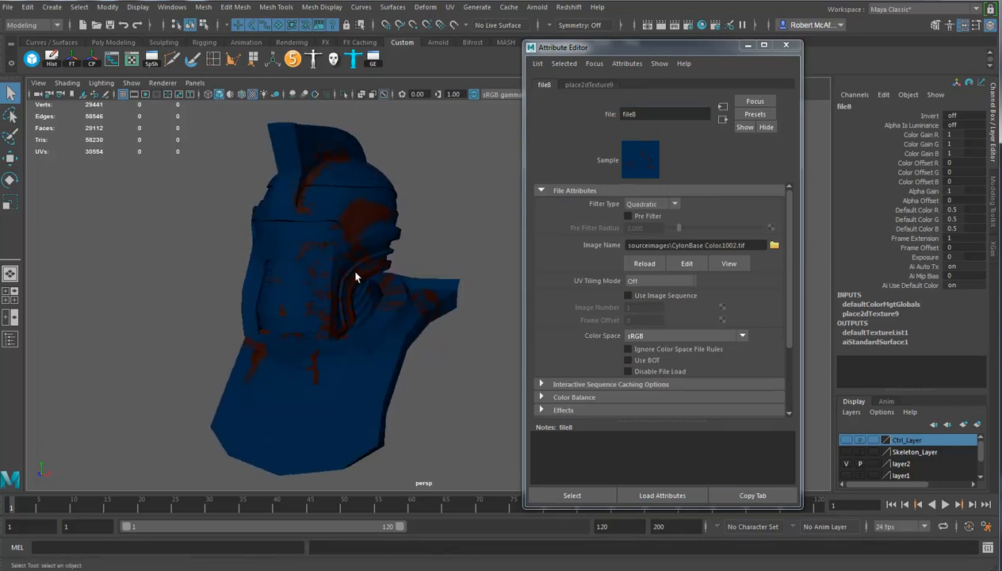
Set the file texture's UV Tiling Mode to UDIM (Mari) and inspect the textured head in the viewport.
left_click(655, 283)
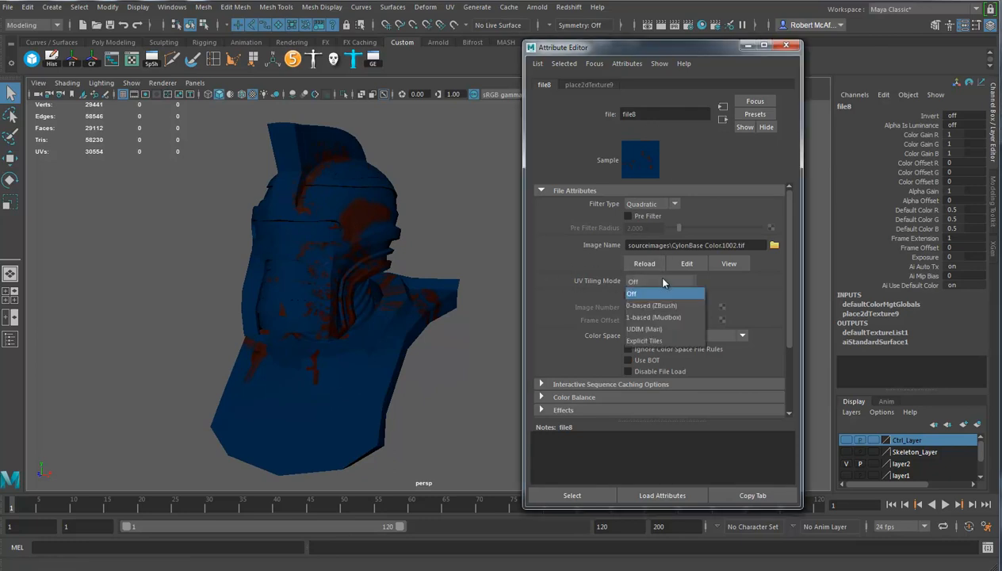
left_click(654, 329)
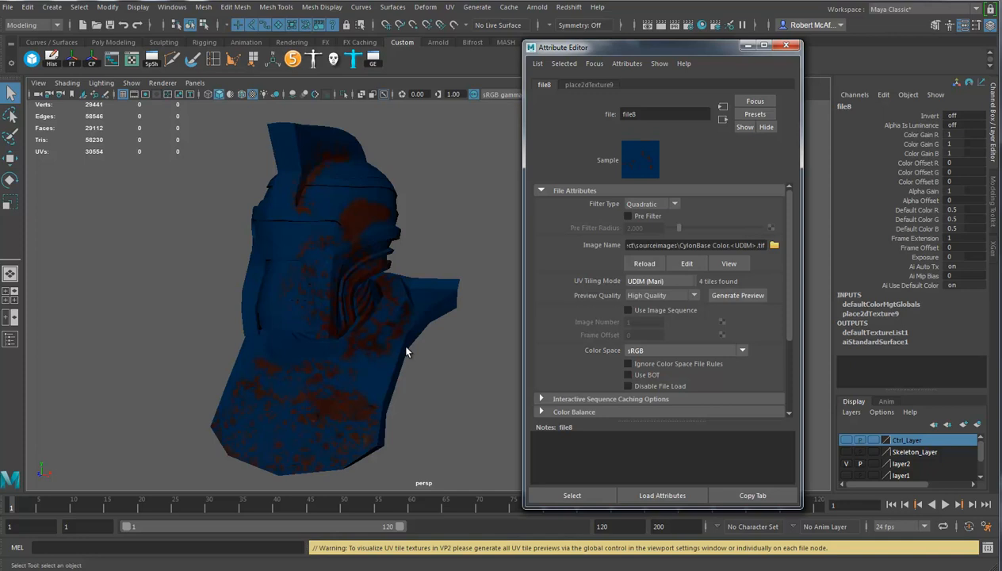
mouse_move(384, 324)
left_mouse_down("alt")
mouse_move(375, 333)
mouse_move(389, 333)
left_mouse_up("alt")
middle_click_drag(390, 334, 432, 289, "alt")
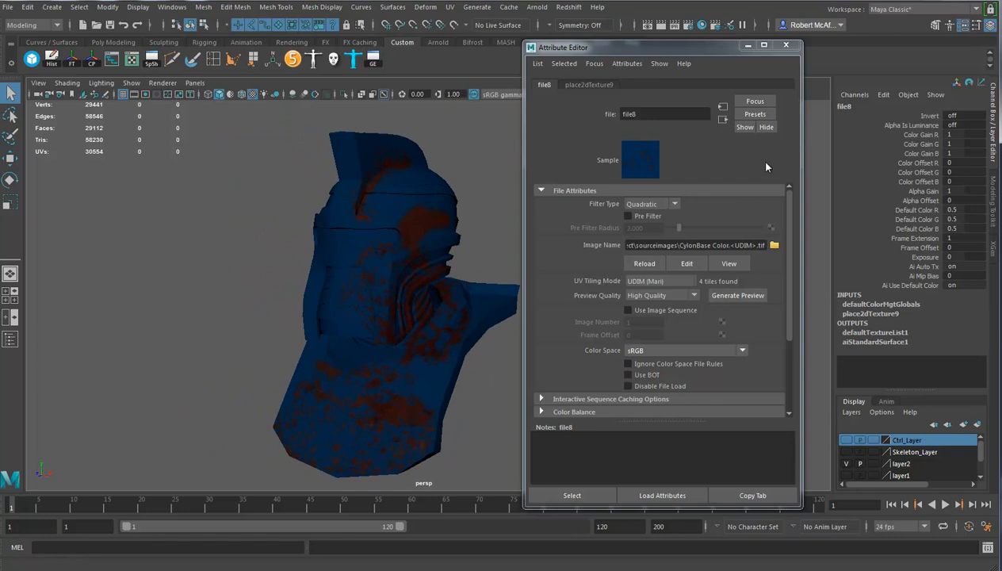
Return to the aiStandardSurface1 material, collapse its Base and Specular settings, and expand the Geometry settings containing Bump Mapping.
left_click(722, 119)
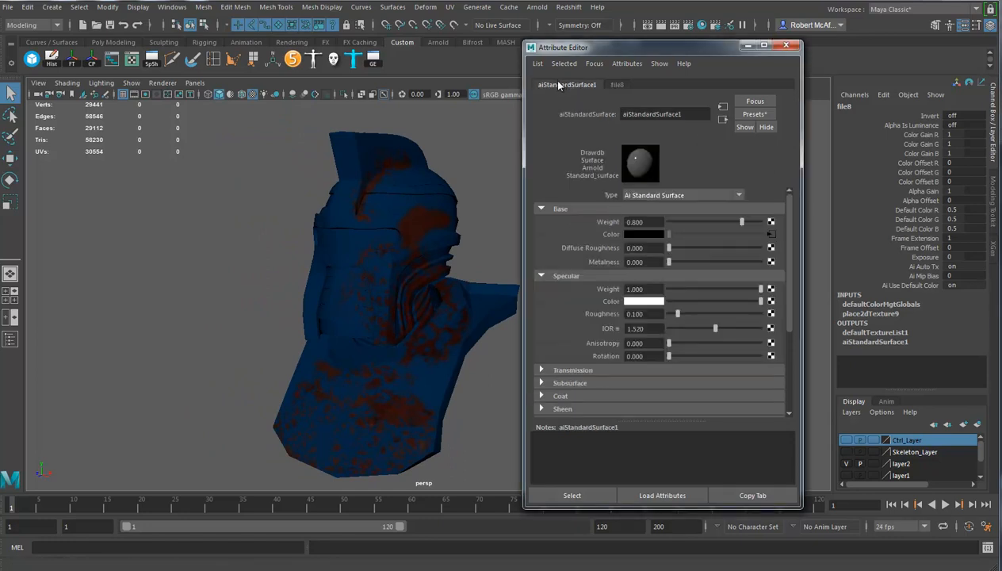
left_click(542, 208)
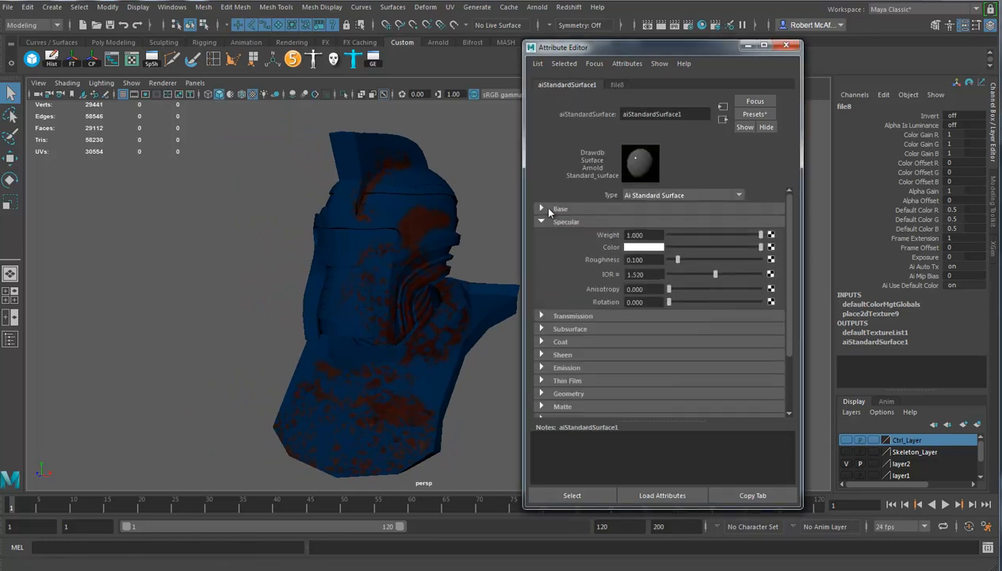
left_click(547, 223)
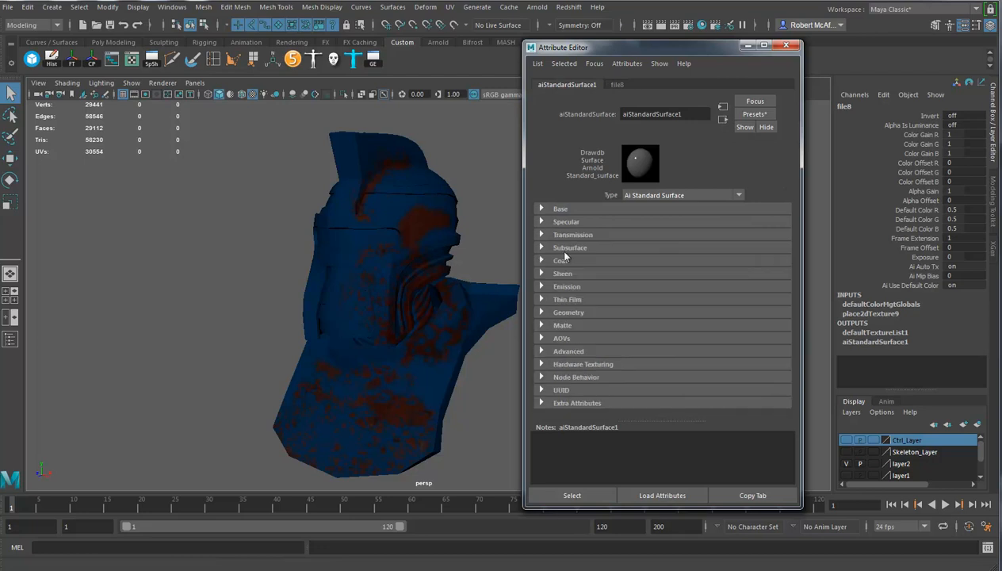
left_click(544, 312)
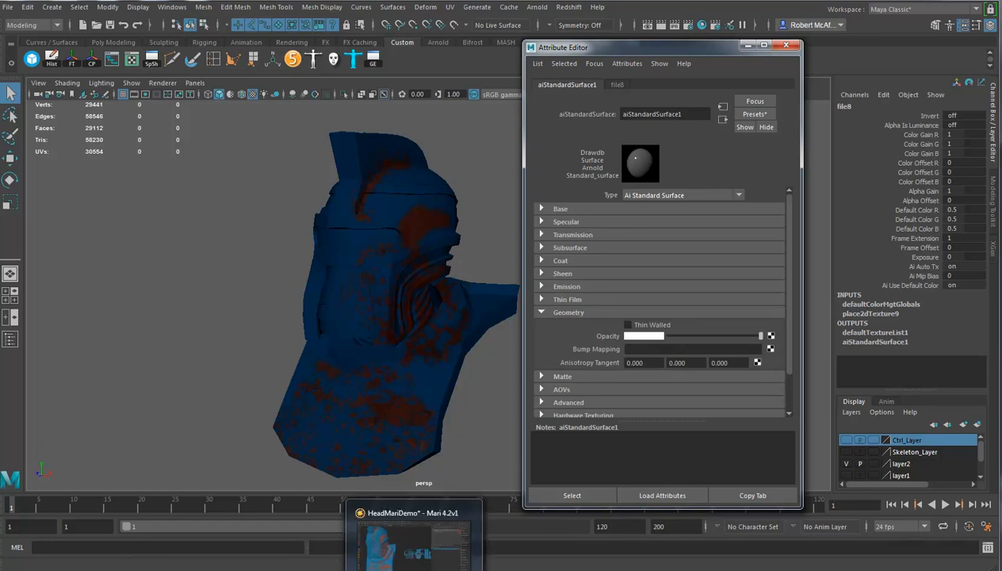
Switch to Mari, show the Bump channel's layer stack, and close the channel list.
left_click(403, 554)
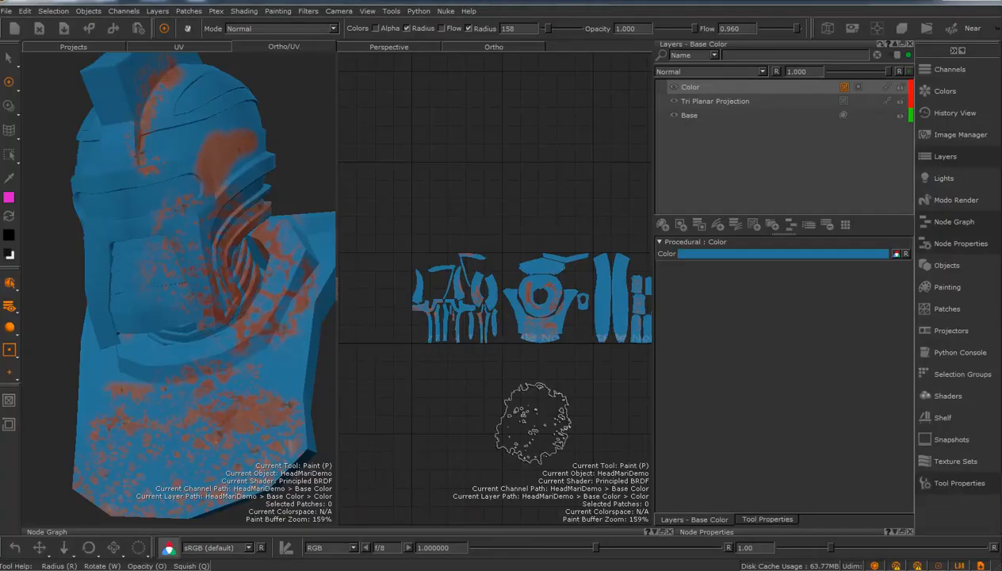
left_click(949, 71)
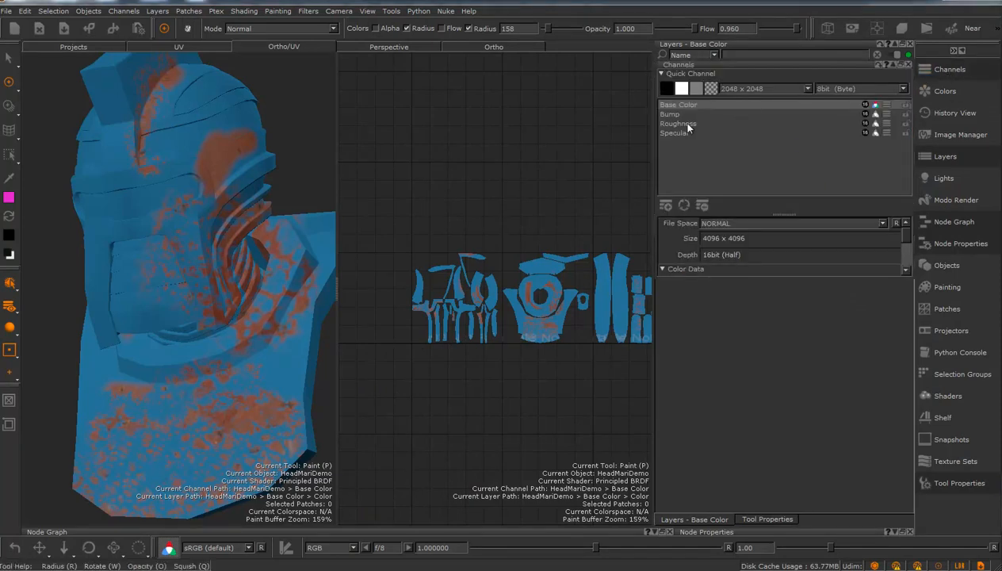
left_click(698, 114)
left_click(935, 69)
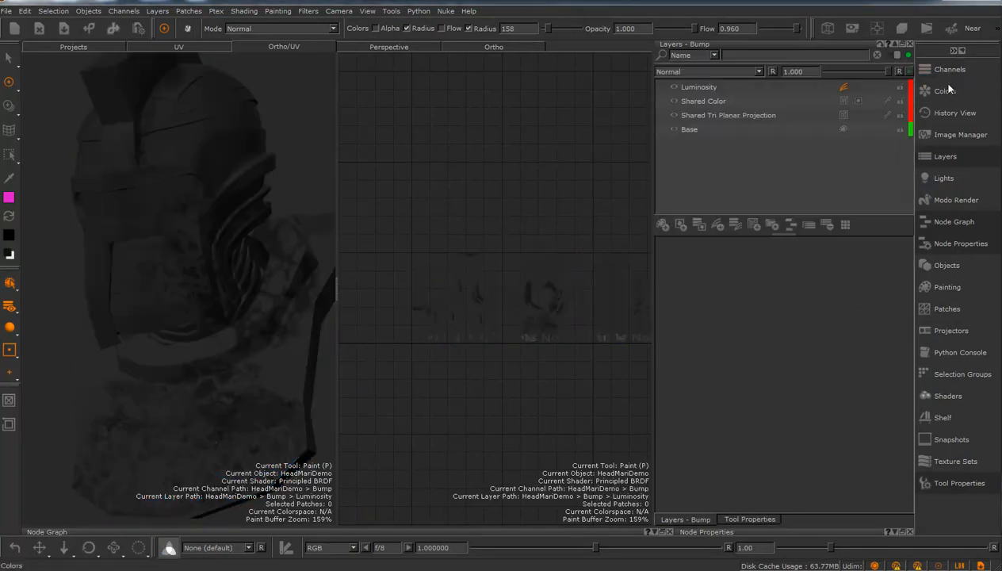
Export all Bump layers flattened for all patches to G:/Maya_Projects/Cylon_Project/sourceimages, using the template Cylon$CHANNEL.$UDIM.tif.
right_click(710, 86)
mouse_move(760, 287)
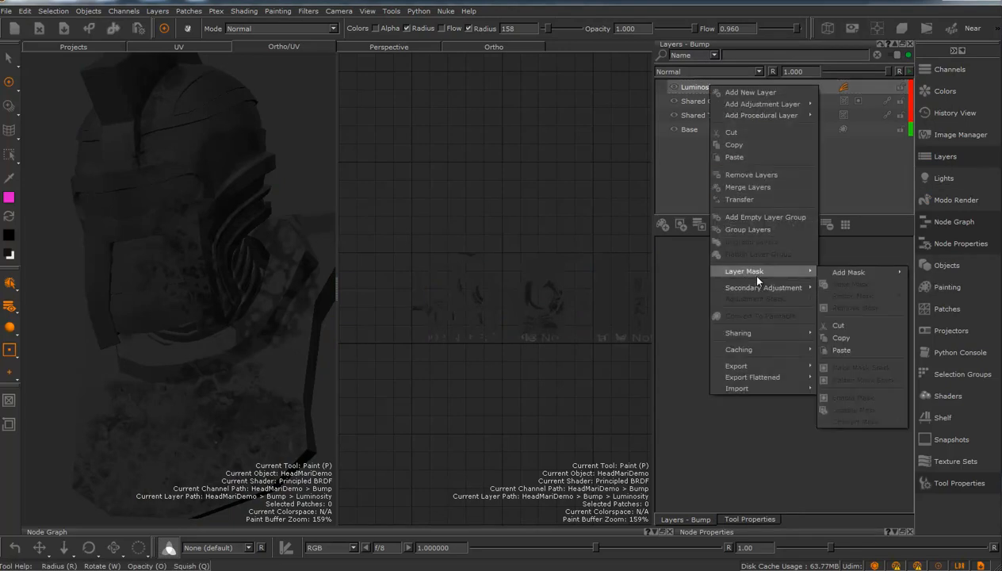
mouse_move(764, 379)
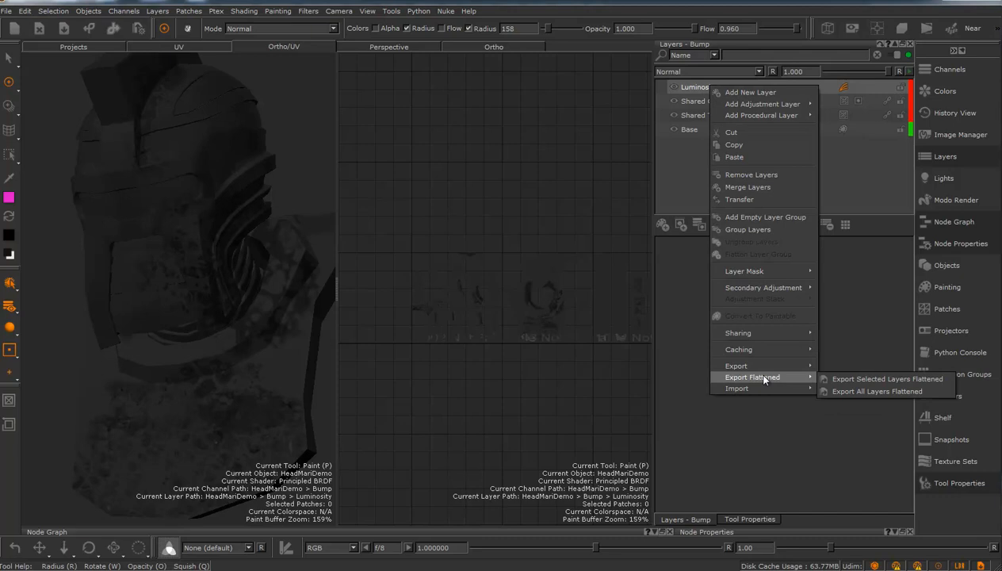
left_click(856, 390)
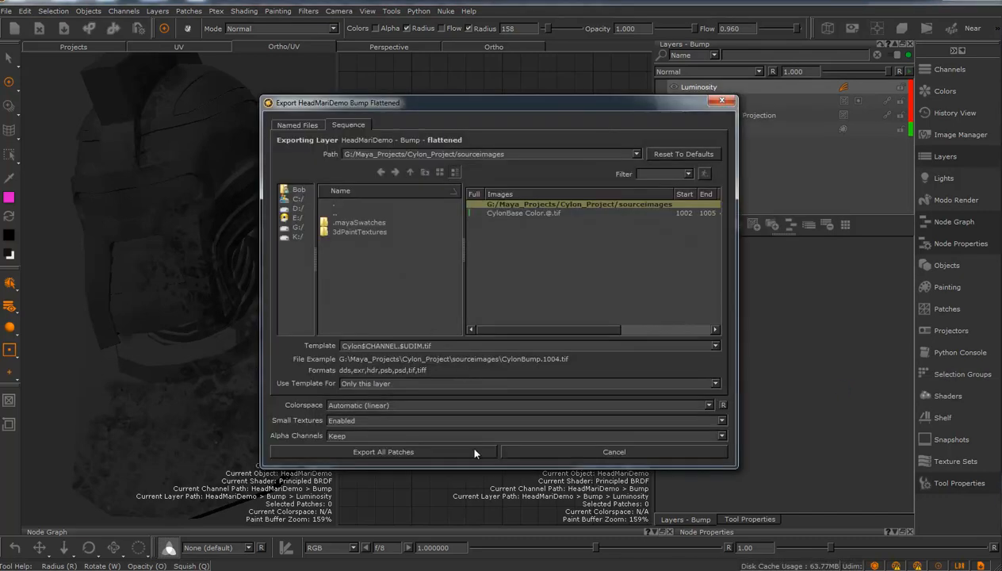
left_click(401, 453)
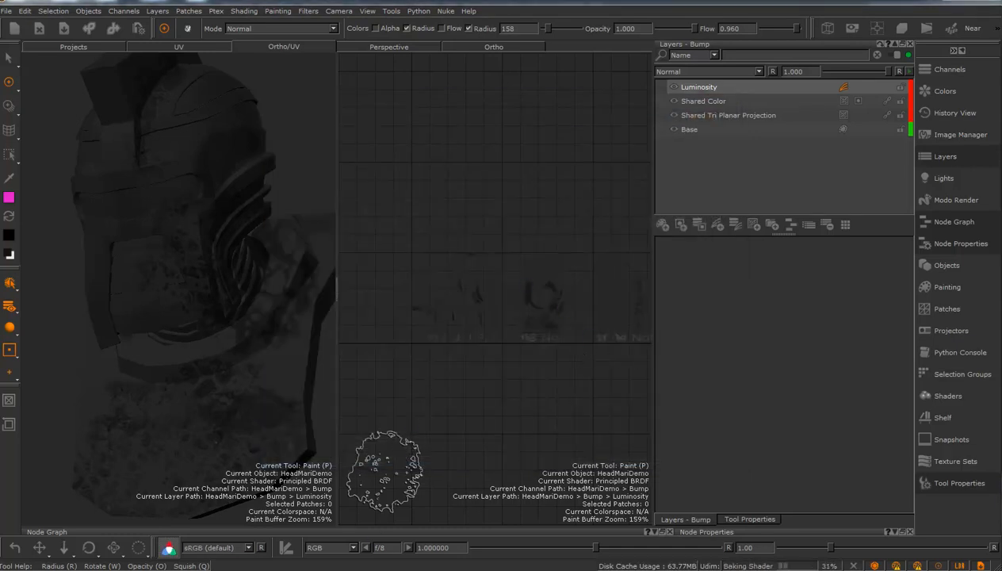
Switch back to Maya and the aiStandardSurface1 material's Geometry settings.
mouse_move(414, 570)
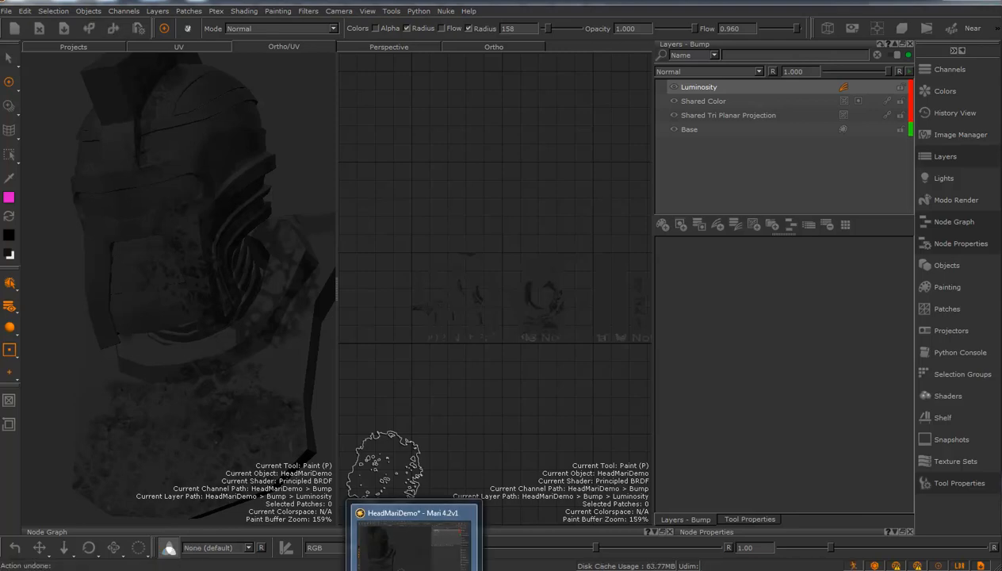
mouse_move(305, 570)
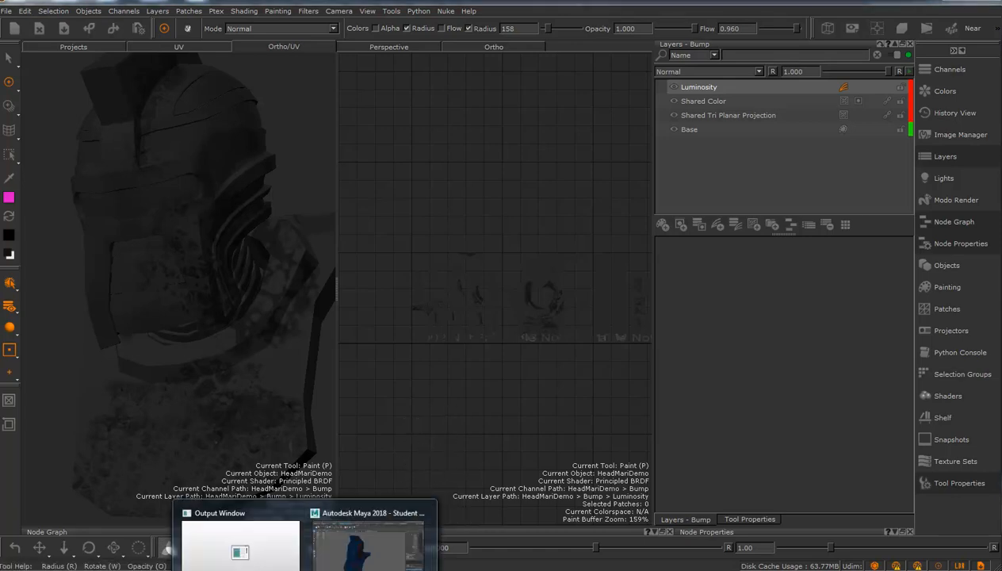
left_click(373, 536)
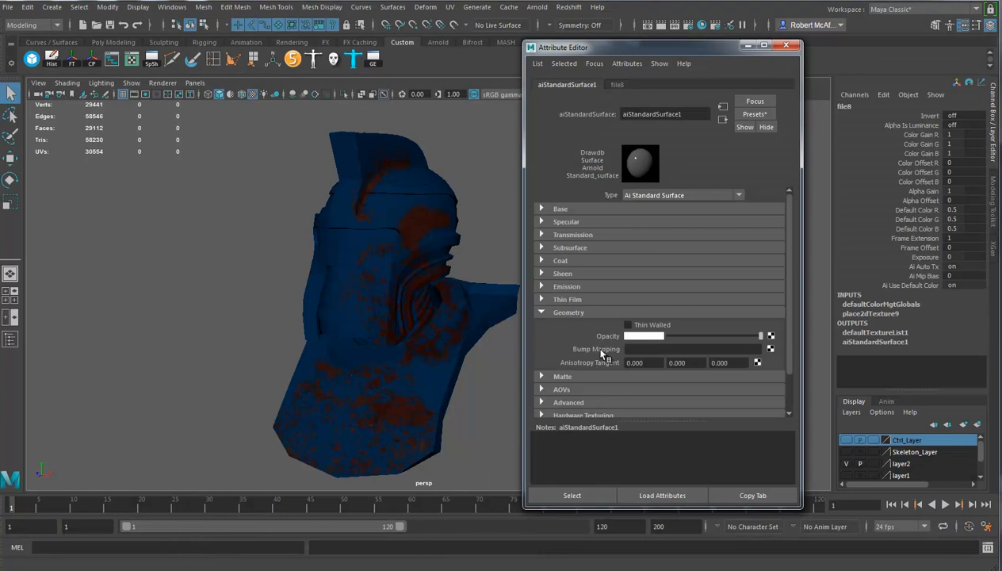
Connect a File texture to the material's Bump Mapping and load CylonBump.1002.tif from the project's sourceimages folder.
left_click(770, 348)
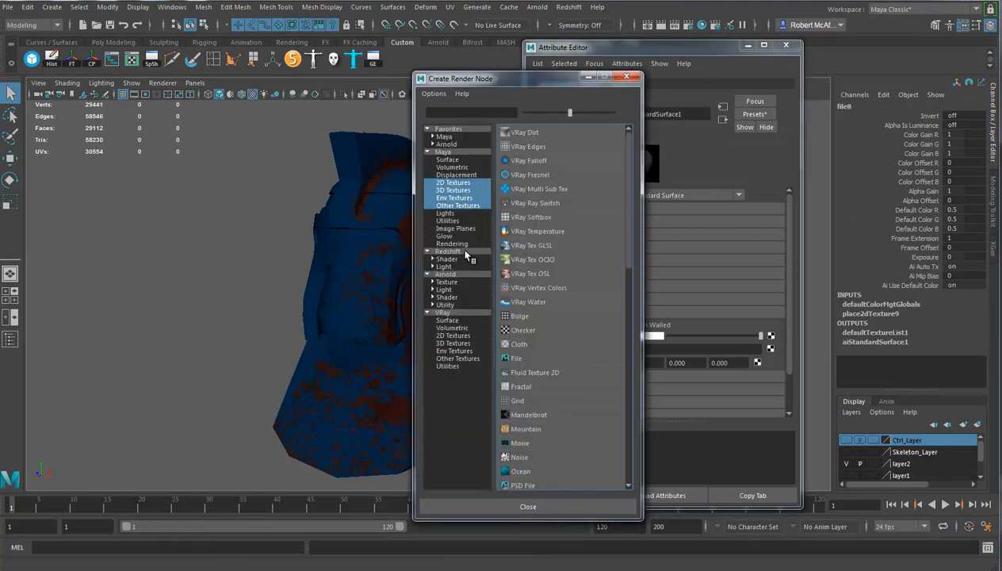
left_click(514, 359)
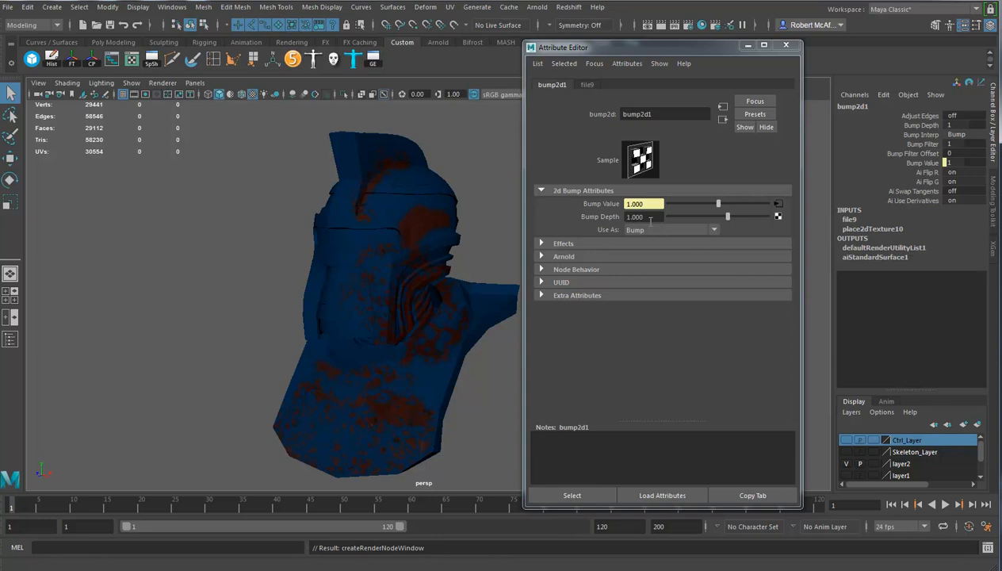
left_click(777, 205)
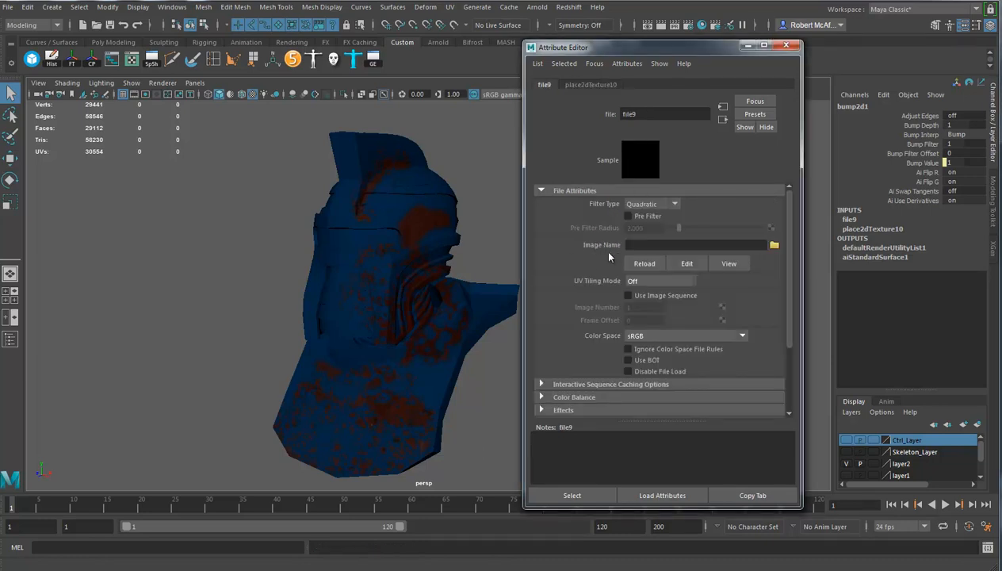
left_click(774, 246)
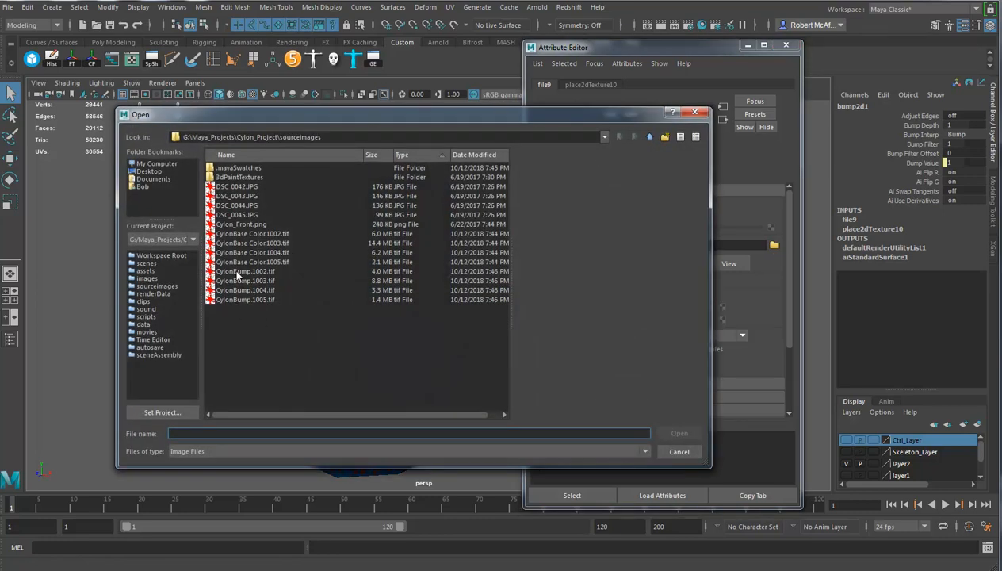
left_click(238, 271)
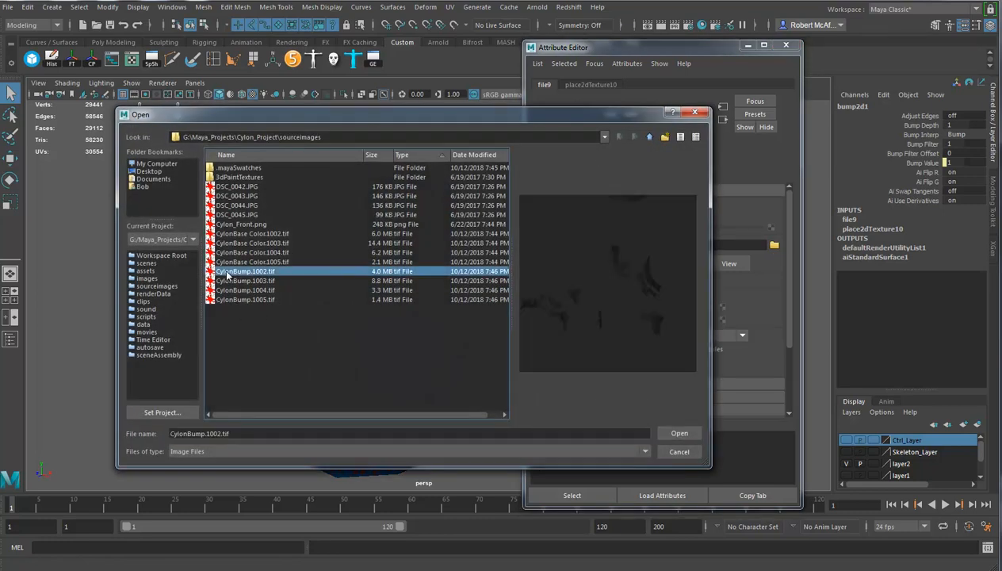
left_click(670, 433)
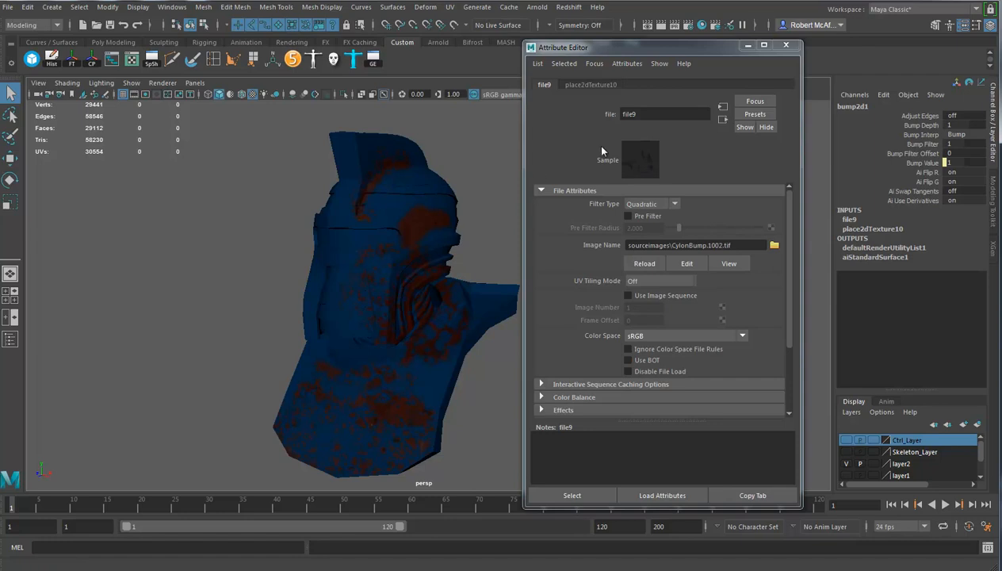
Set the bump texture's UV tiling mode to UDIM (Mari) and generate its viewport preview.
left_click(658, 280)
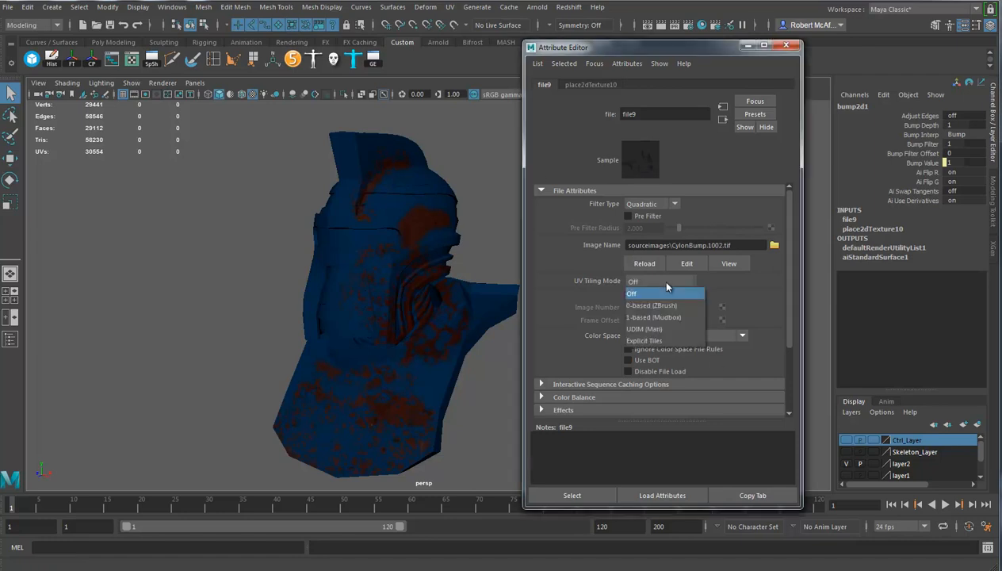
left_click(667, 324)
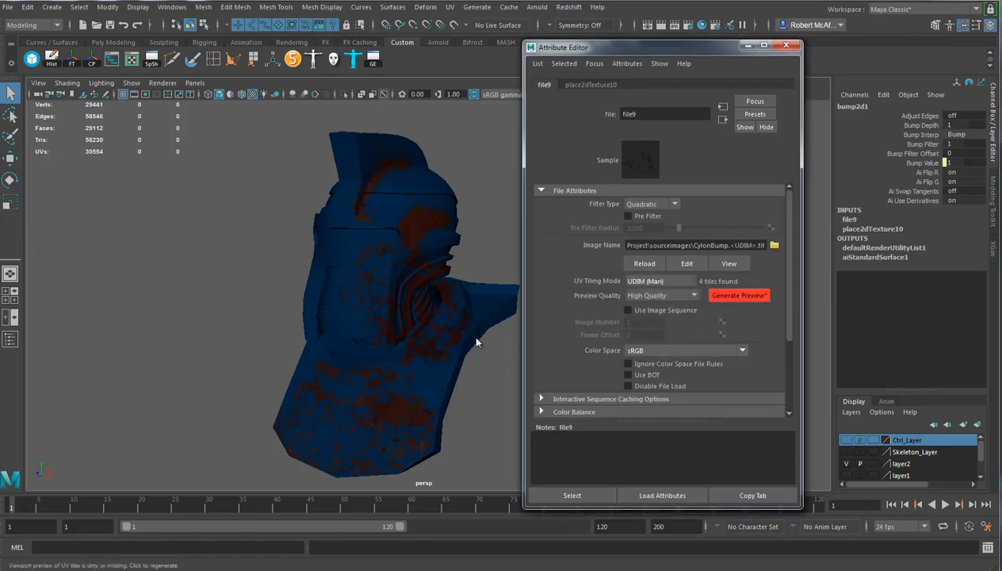
mouse_move(425, 337)
left_mouse_down("alt")
mouse_move(458, 318)
mouse_move(438, 320)
left_mouse_up("alt")
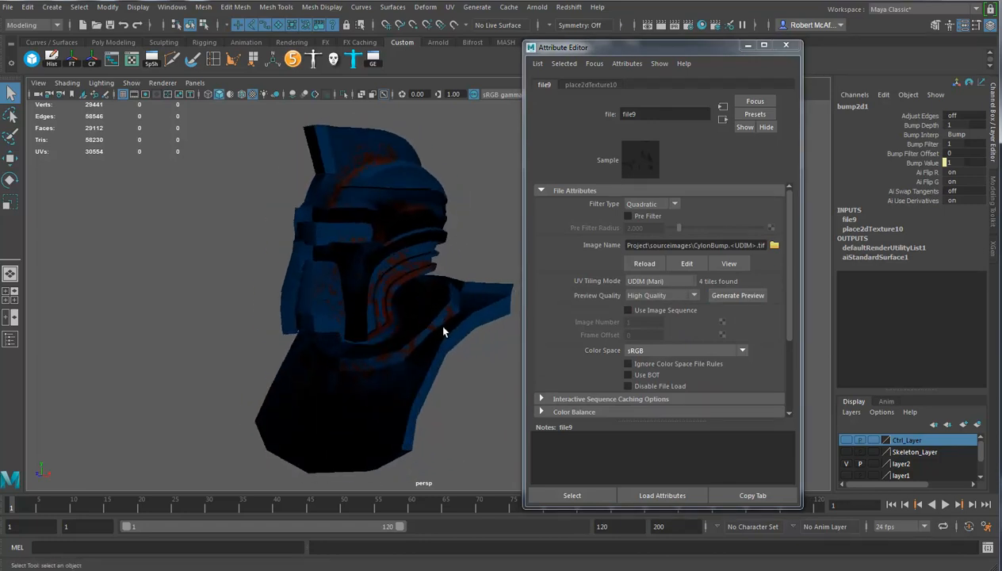
left_click(725, 296)
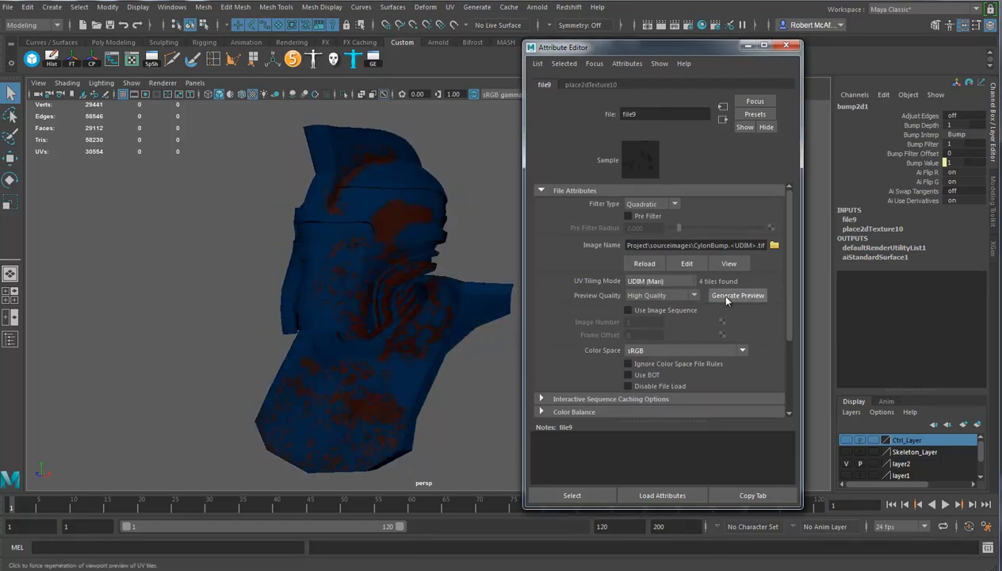
Add an Arnold SkyDome light to the scene with its default settings.
left_click_drag(395, 321, 432, 317, "alt")
right_click_drag(432, 317, 434, 317, "alt")
left_click(536, 7)
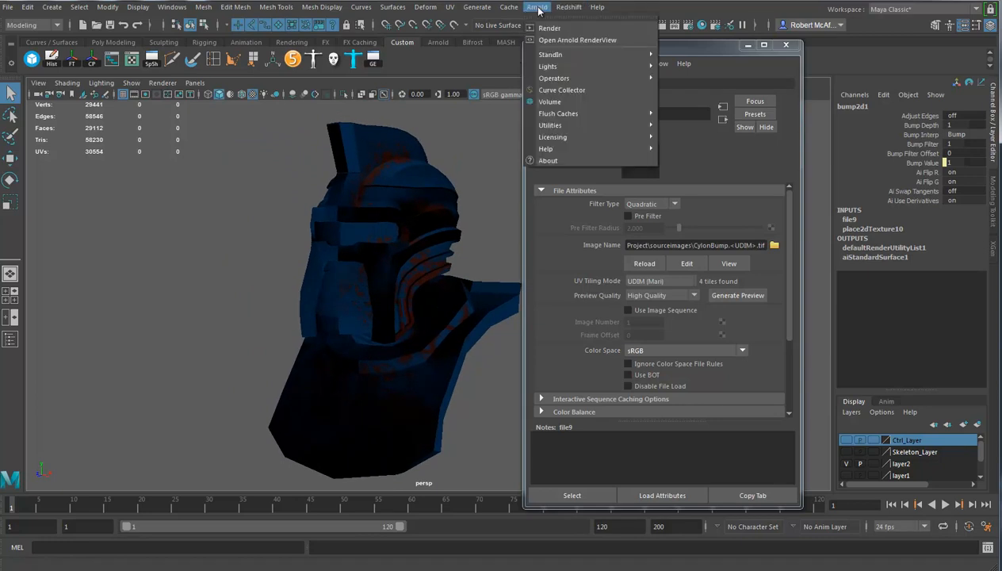
mouse_move(607, 69)
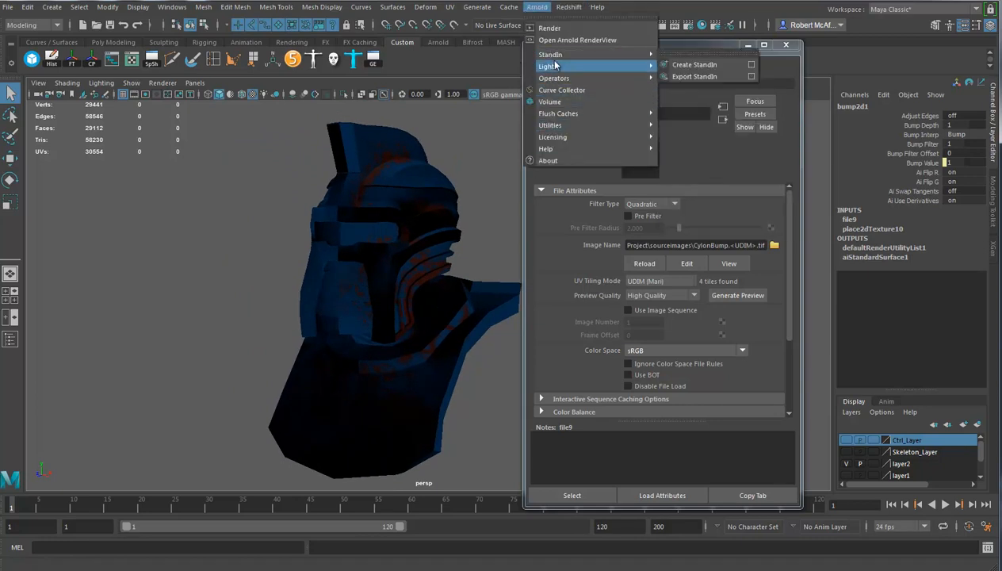
left_click(694, 88)
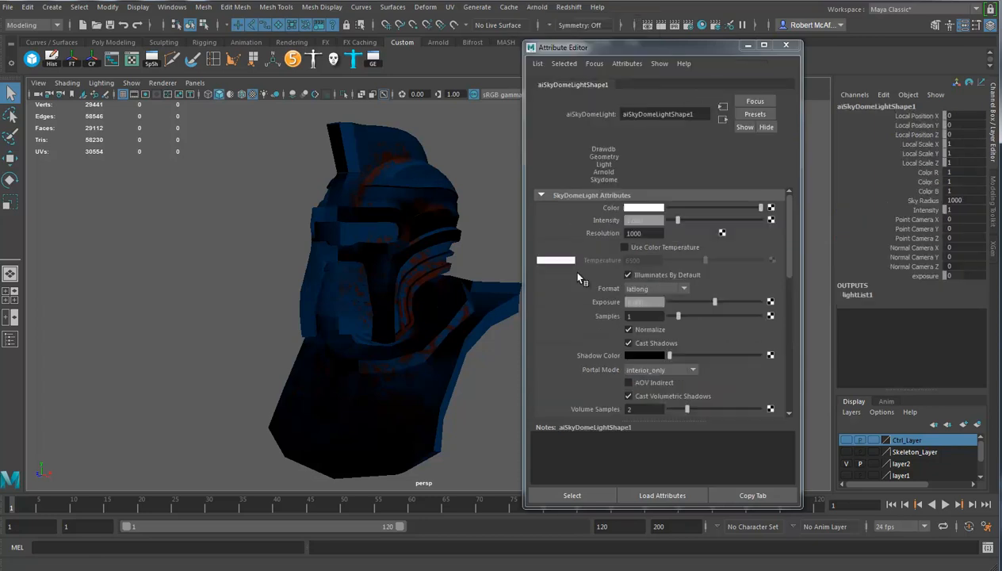
Render the Cylon head from the perspective camera in Arnold RenderView.
left_click(536, 7)
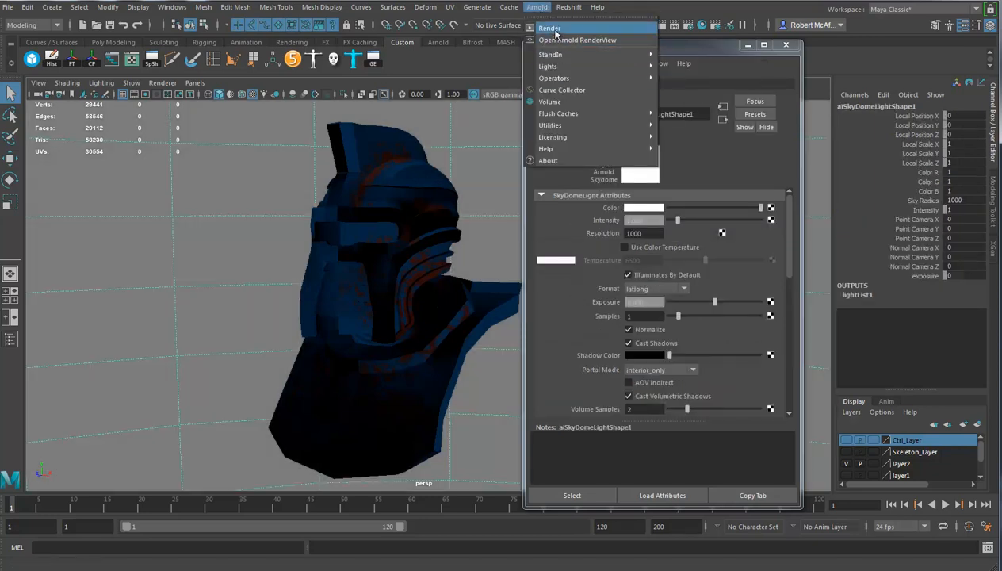
left_click(555, 30)
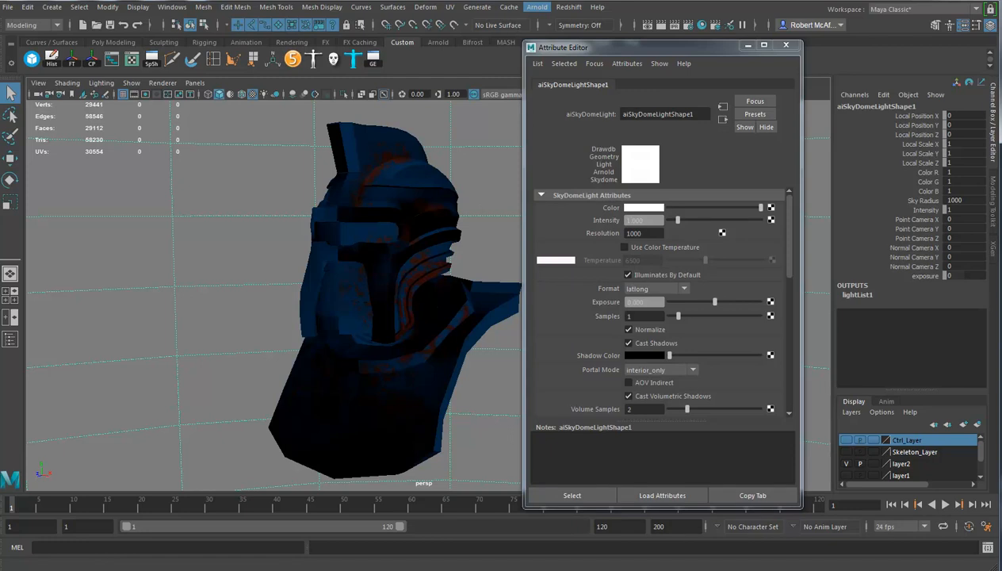
left_click(537, 22)
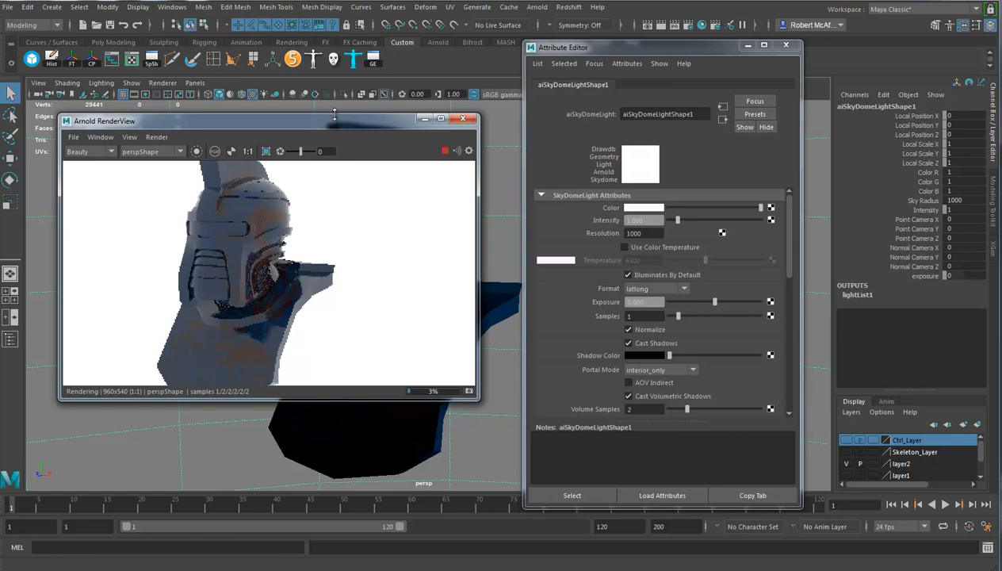
left_click_drag(332, 125, 328, 123)
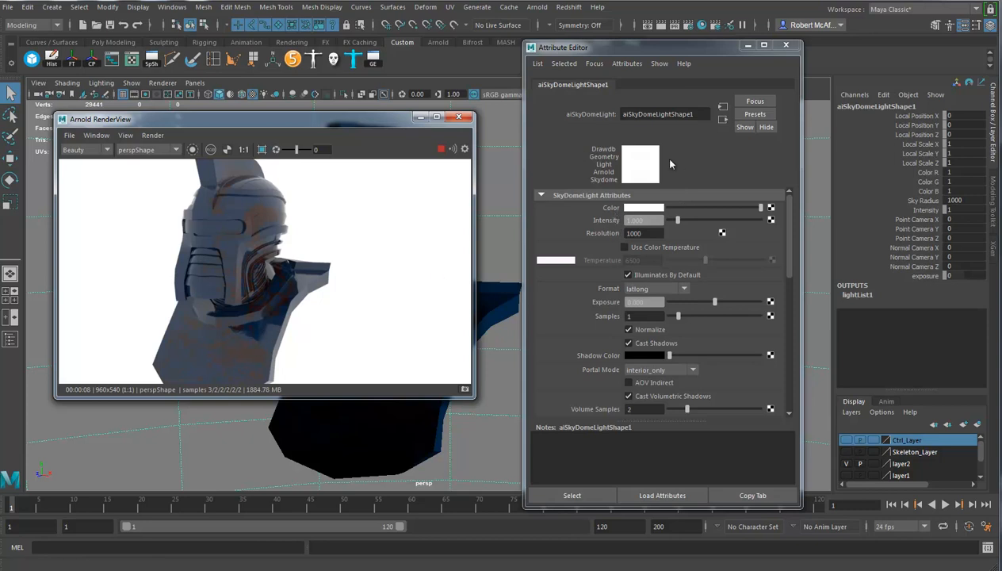
Reselect the head mesh, go to the bump file texture of aiStandardSurface1, and set its color space to Raw.
key("ctrl+z")
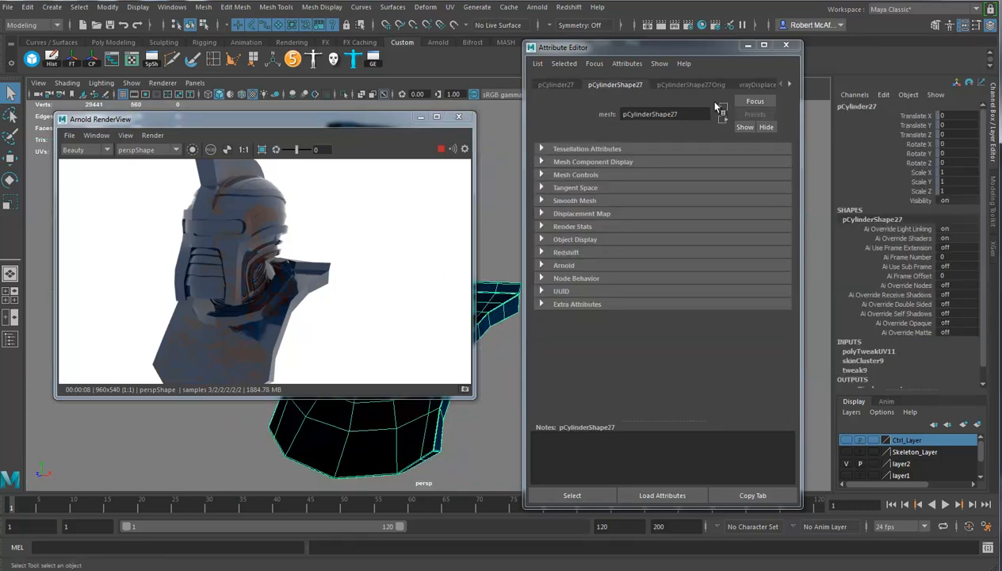
left_click(789, 84)
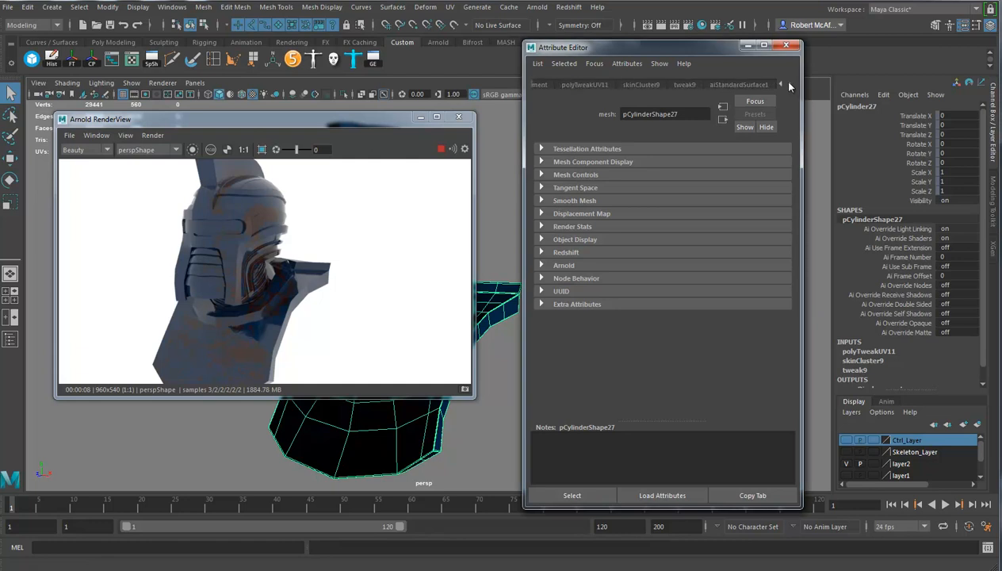
left_click(741, 84)
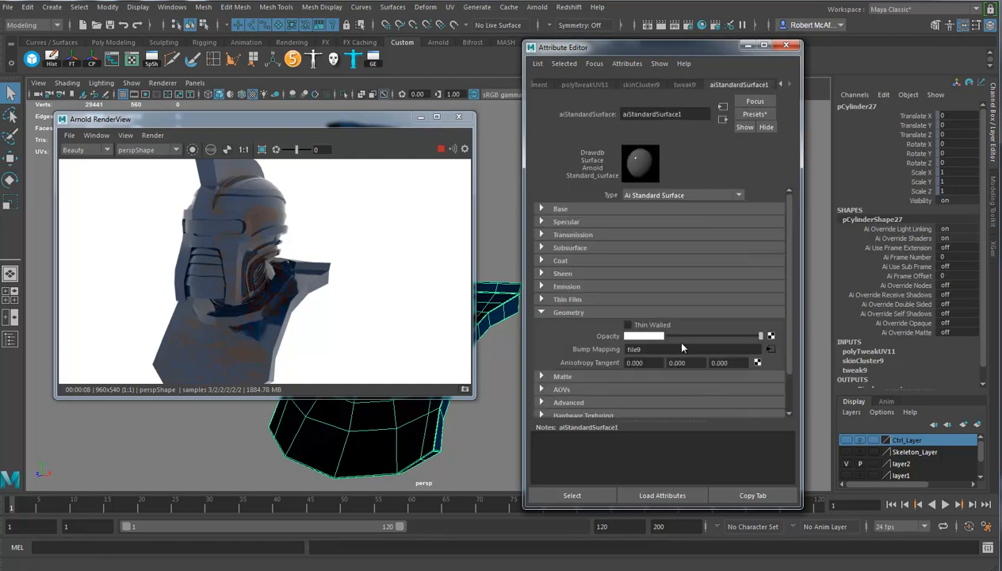
left_click(769, 350)
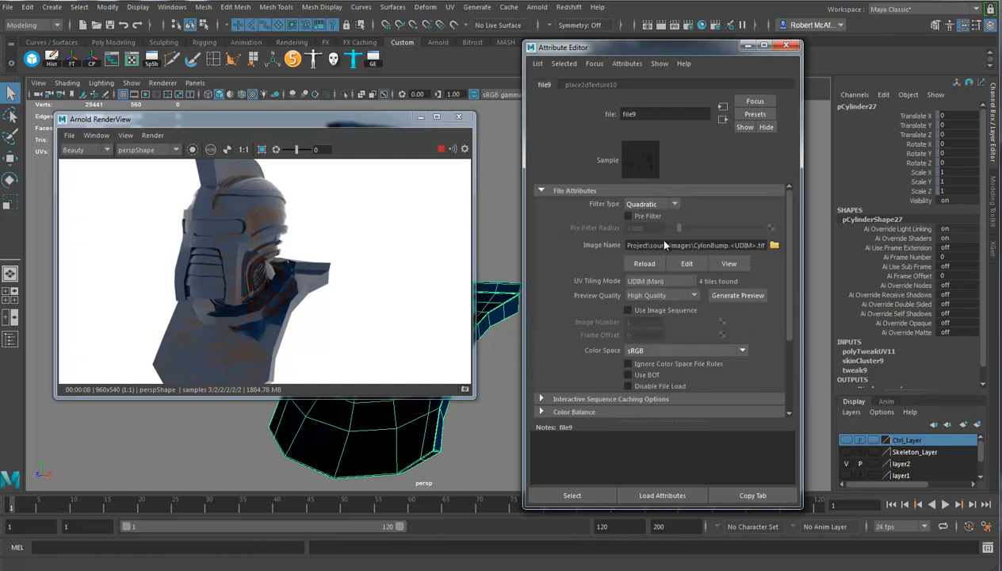
left_click(646, 352)
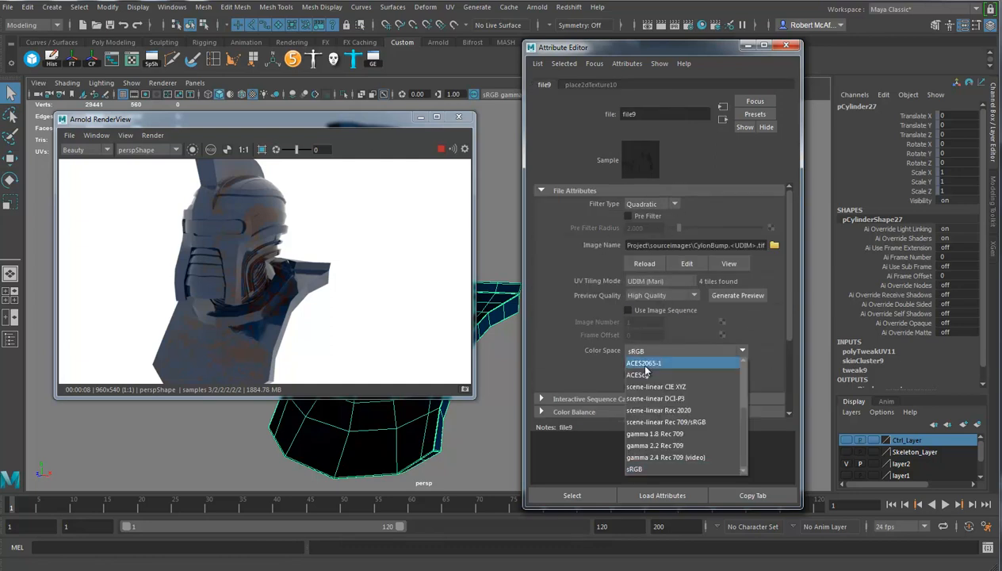
scroll(650, 396, "up", 2)
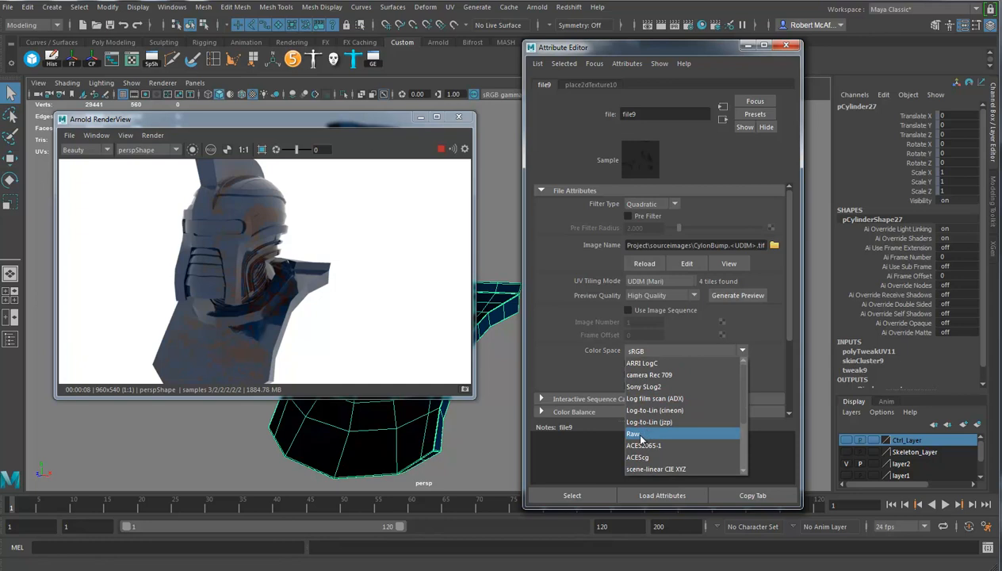
left_click(635, 434)
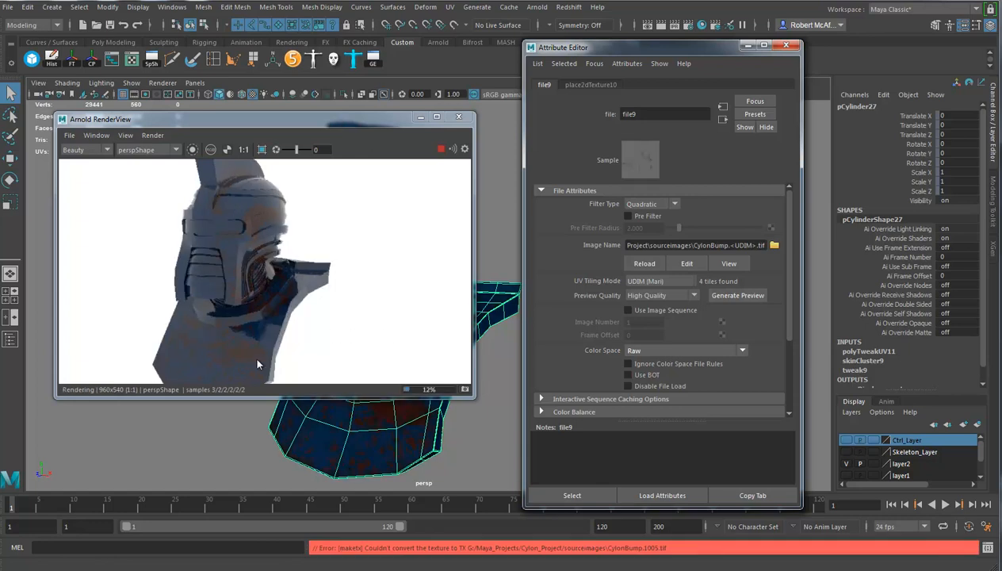
Raise the Bump Depth of the bump2d1 node to 3.976 and check the head in the render.
left_click(721, 119)
left_click(635, 217)
type("1.265")
key("Return")
left_click_drag(742, 221, 757, 217)
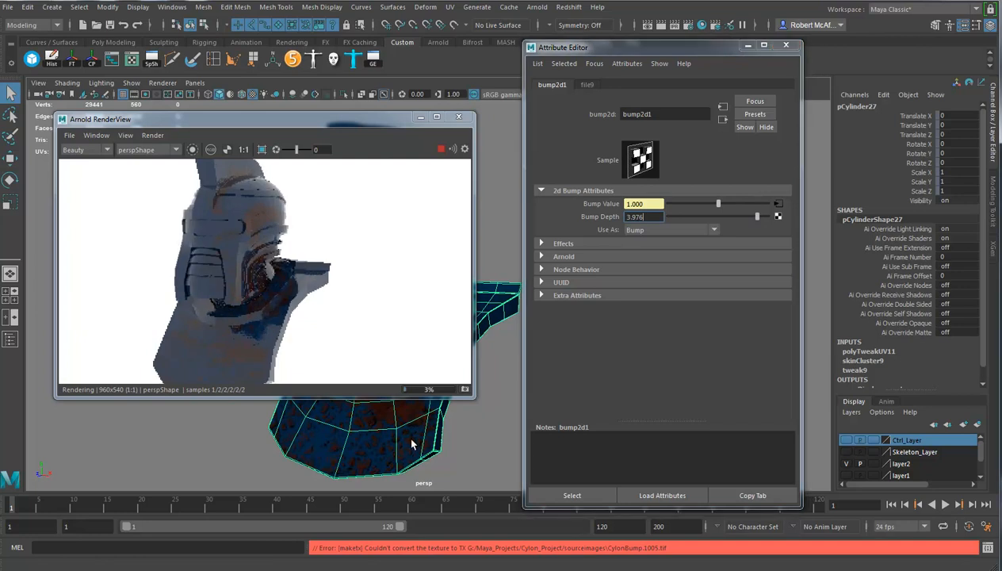
left_click_drag(394, 413, 334, 344, "alt")
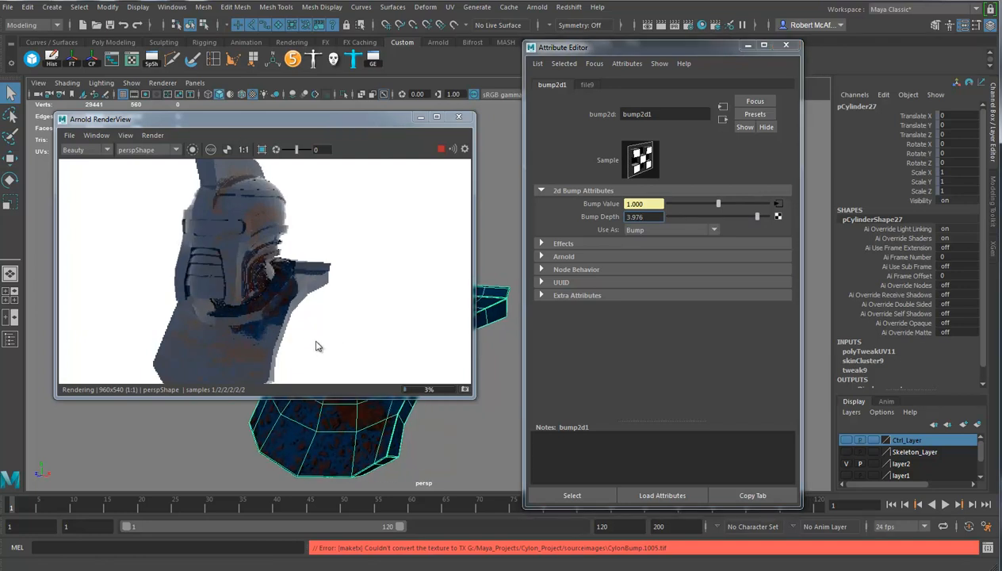
right_click_drag(373, 442, 399, 431, "alt")
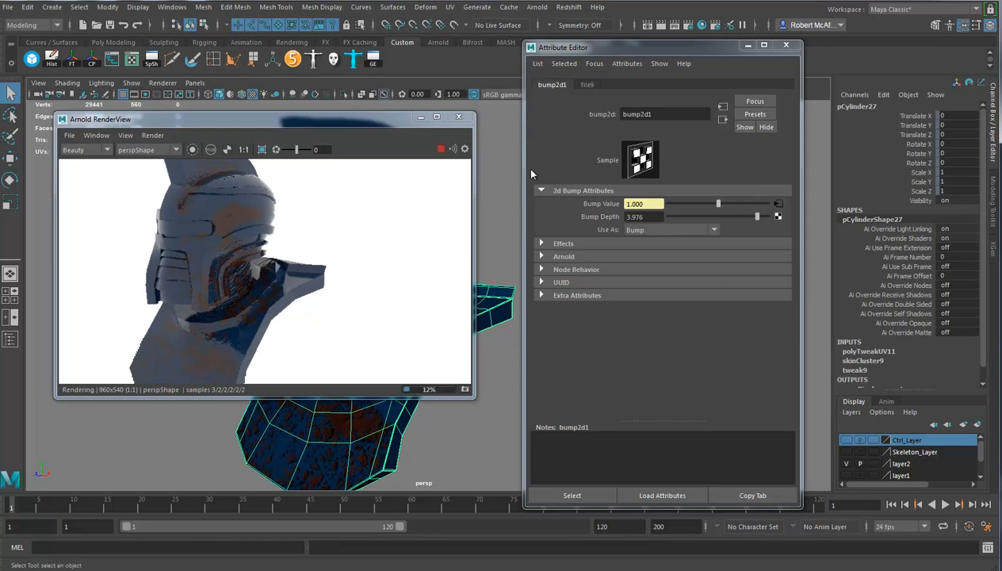
Set aiStandardSurface1's specular weight to 0.513, roughness to 0.539 and specular color to near-white, and view the head closer in the render.
left_click(722, 120)
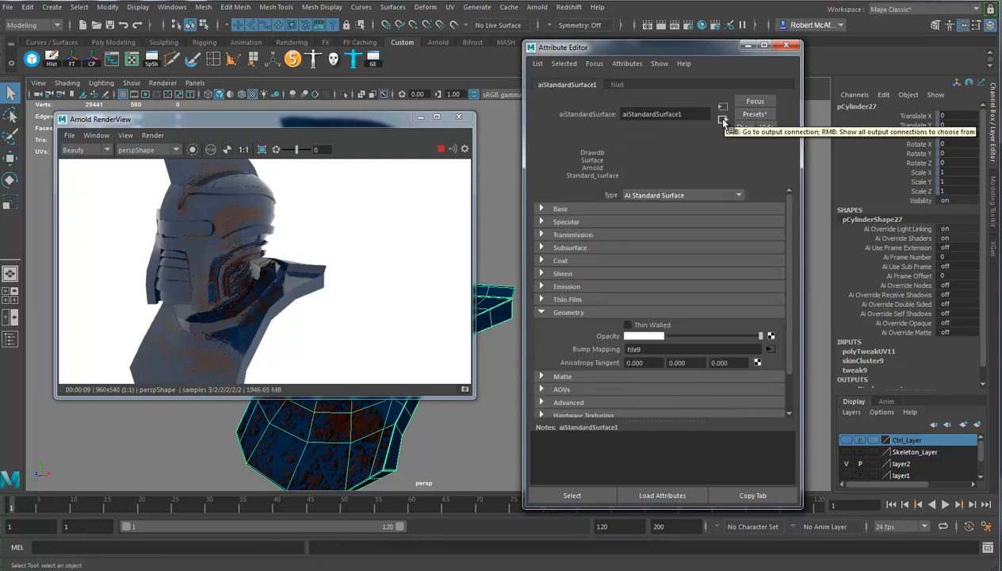
left_click(567, 221)
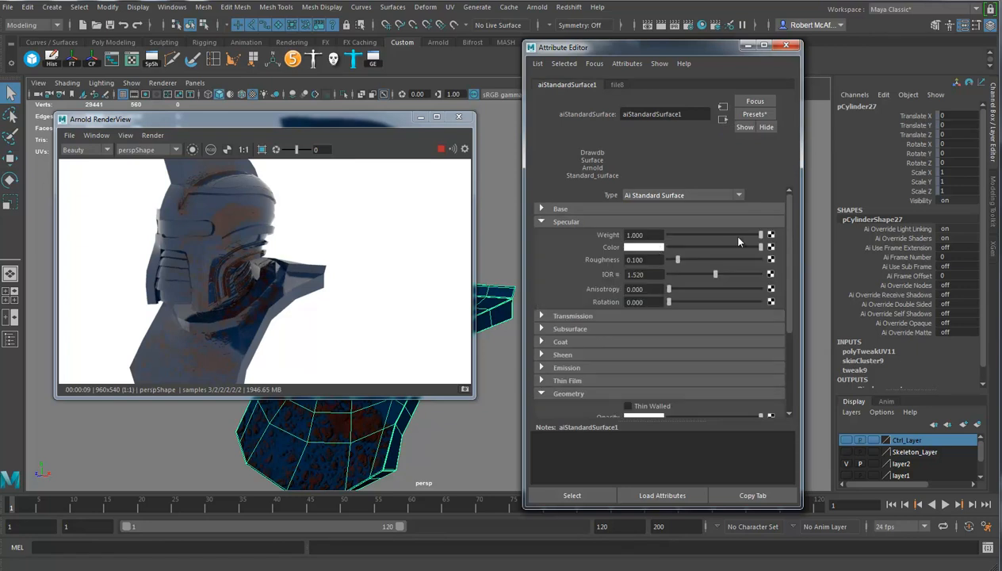
left_click_drag(758, 245, 704, 251)
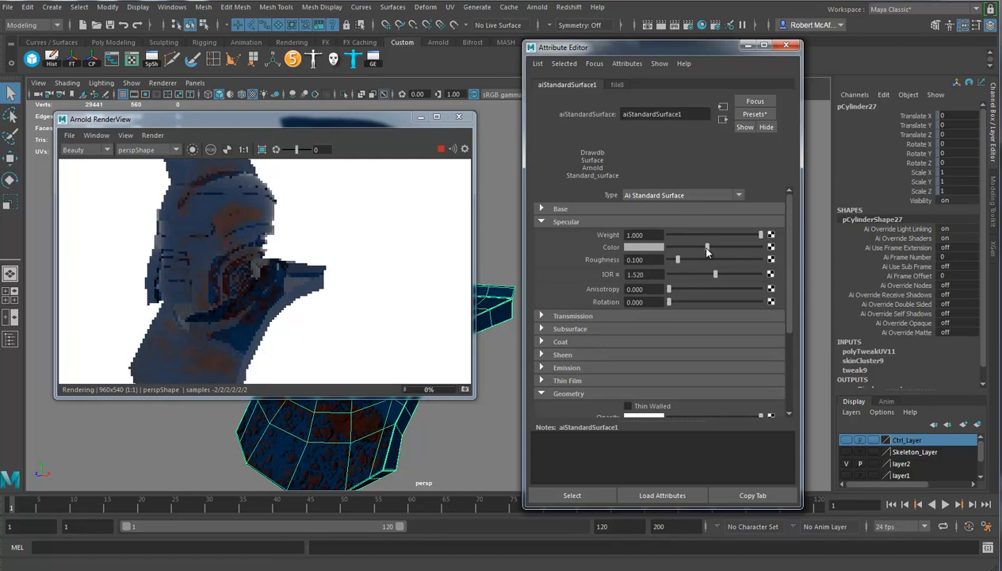
left_click(663, 210)
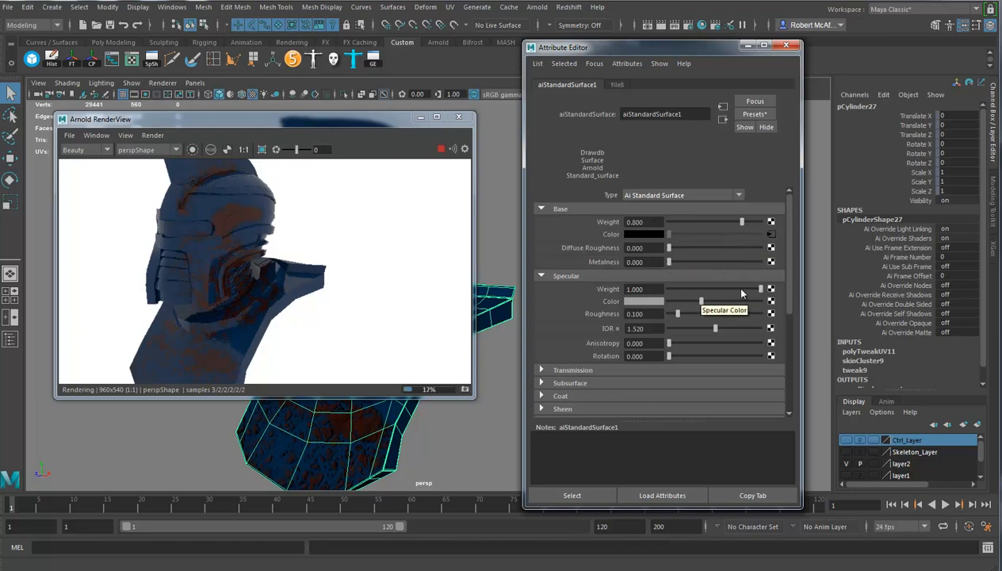
left_click(717, 290)
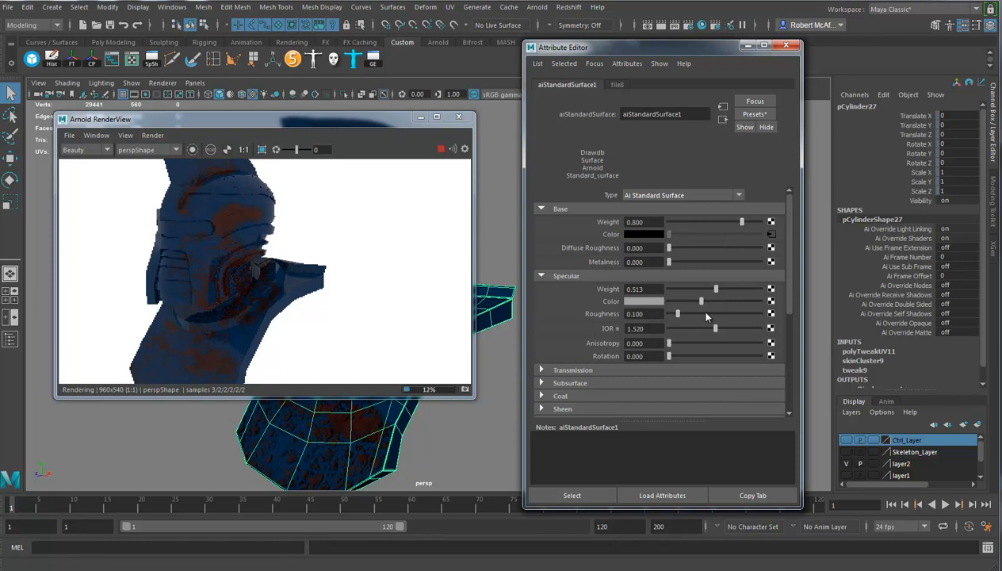
left_click_drag(706, 317, 742, 302)
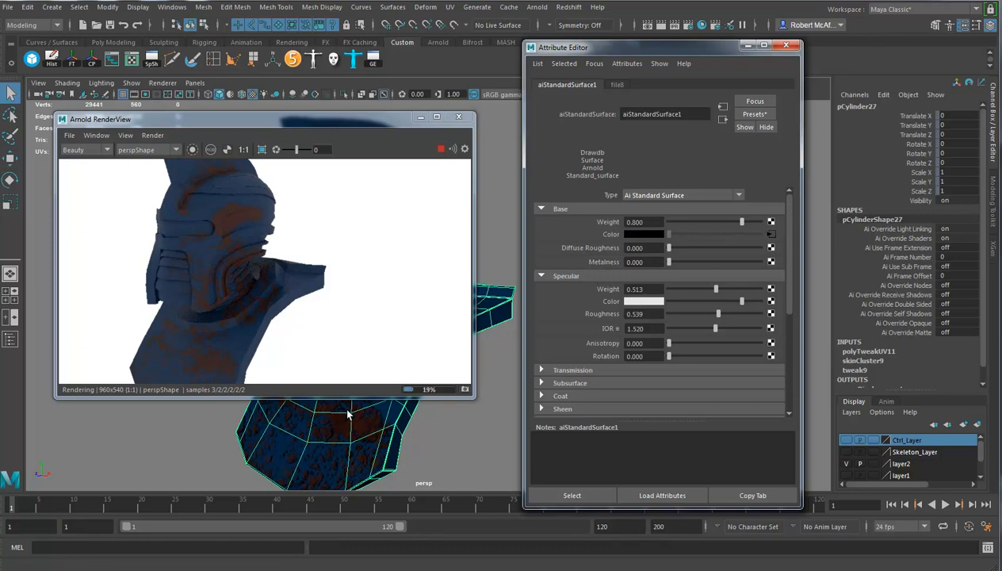
scroll(353, 418, "up", 2)
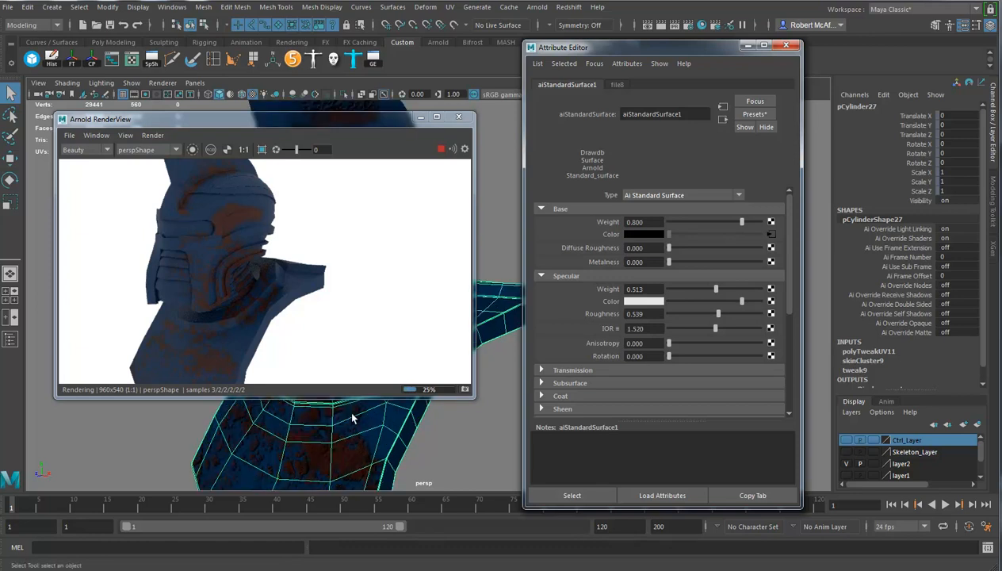
scroll(349, 415, "up", 1)
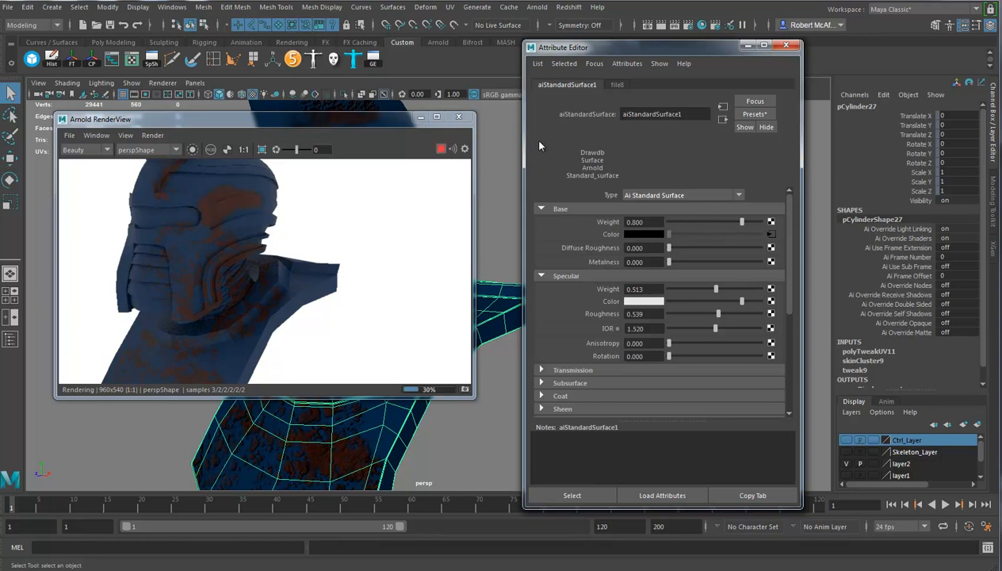
Stop the Arnold render and set the scene's renderer to Redshift in the render settings.
left_click(442, 150)
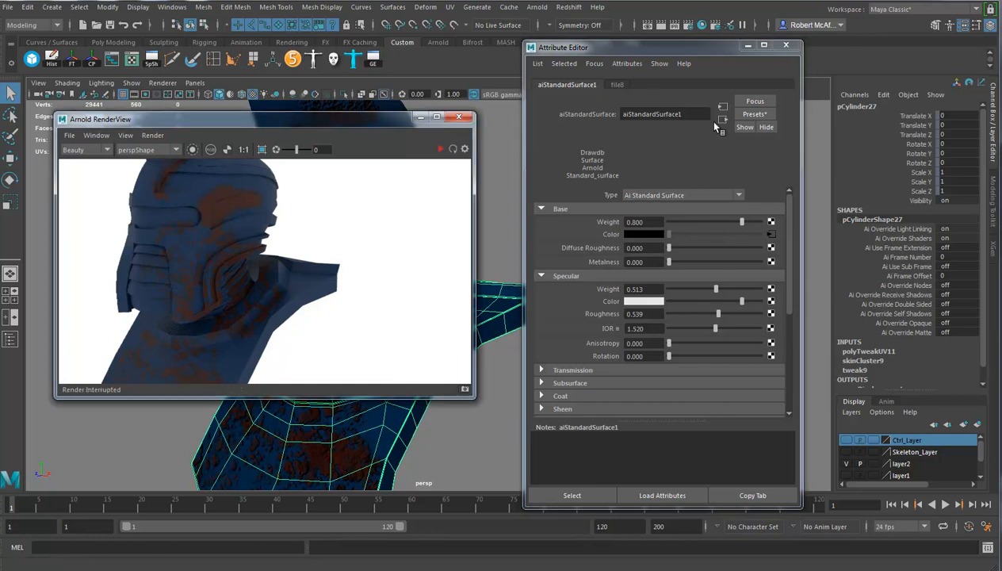
left_click(788, 46)
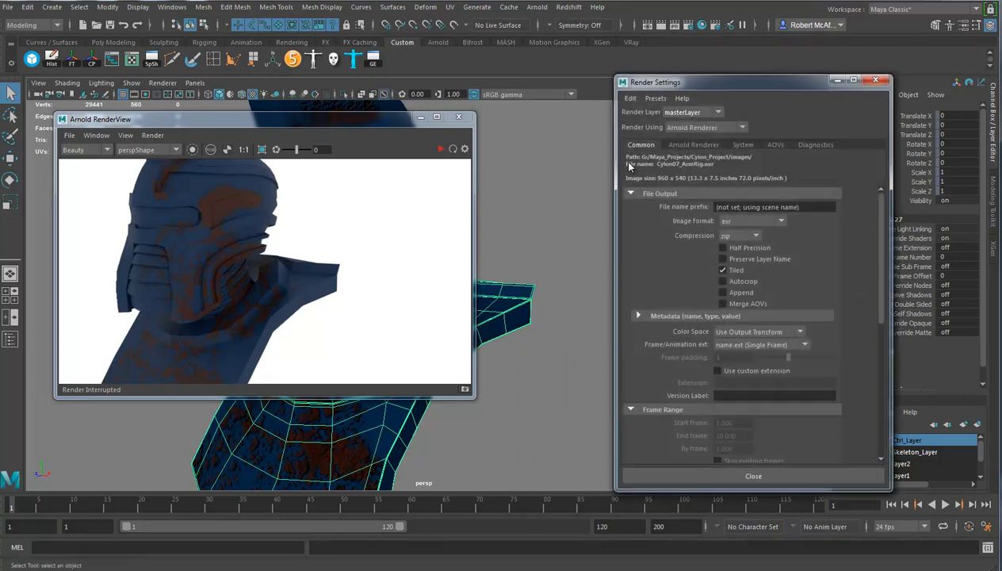
left_click(696, 129)
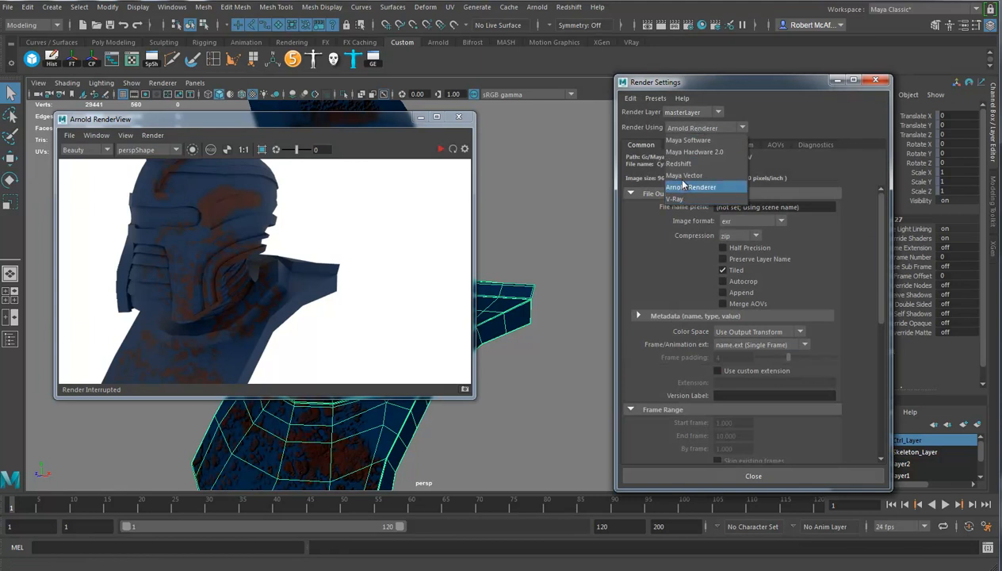
left_click(683, 163)
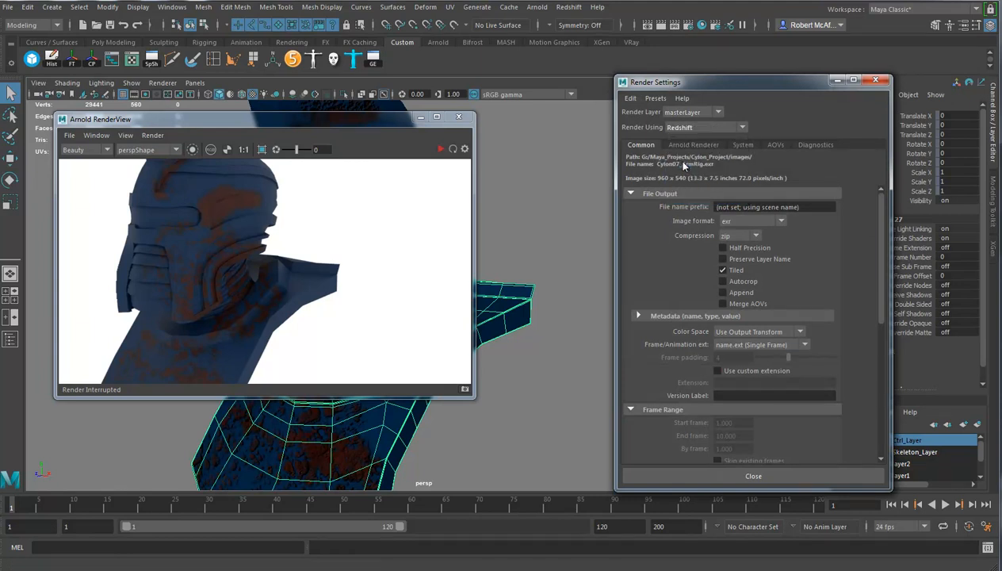
left_click(876, 81)
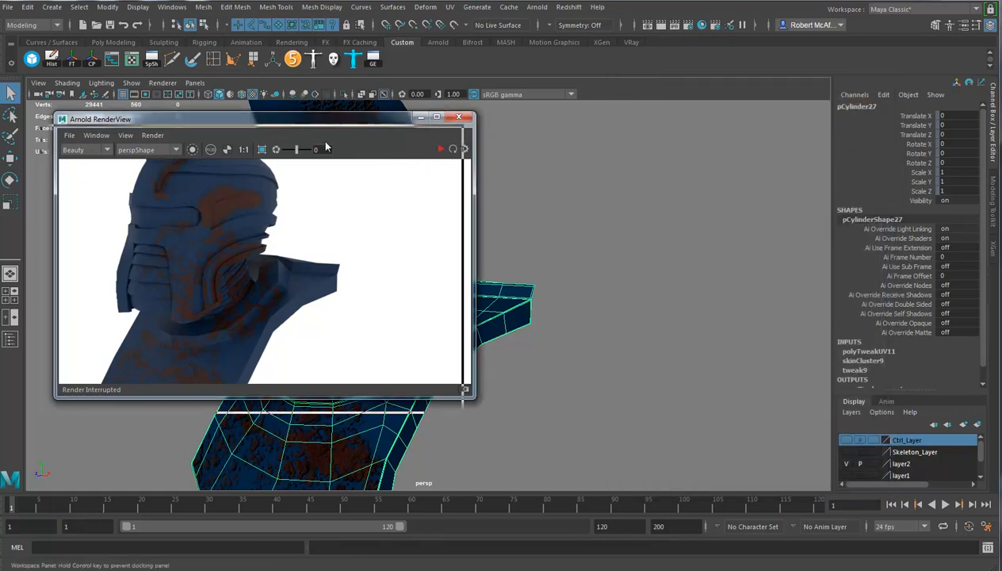
Select the Cylon head meshes and assign them a new RedshiftMaterial.
left_click_drag(355, 122, 176, 191)
left_click(434, 258)
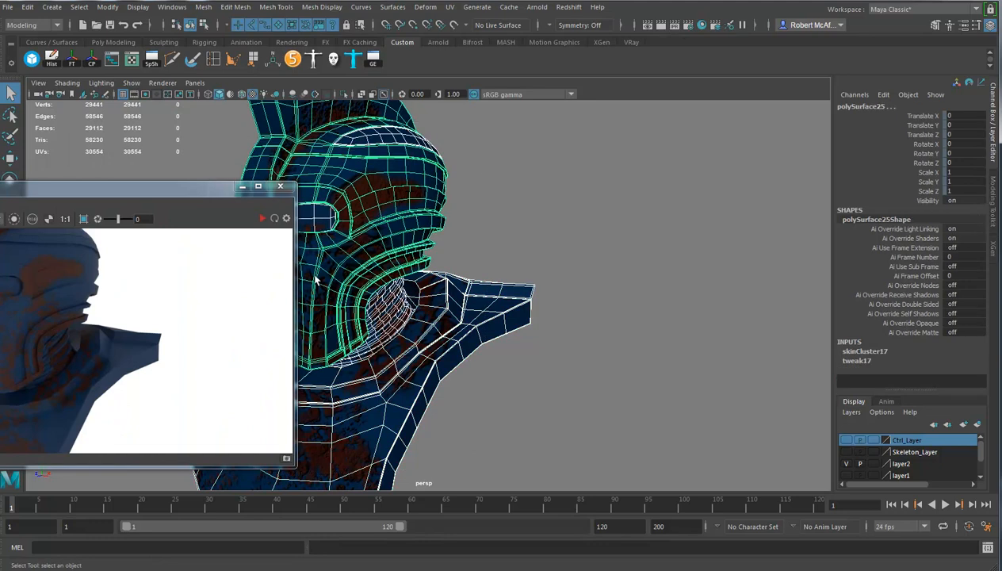
right_click(384, 189)
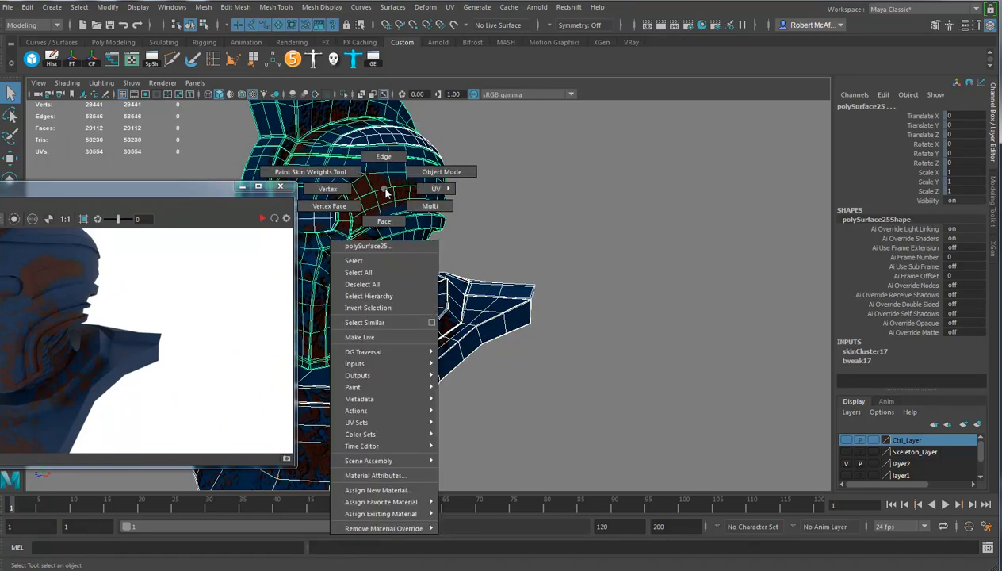
left_click(392, 490)
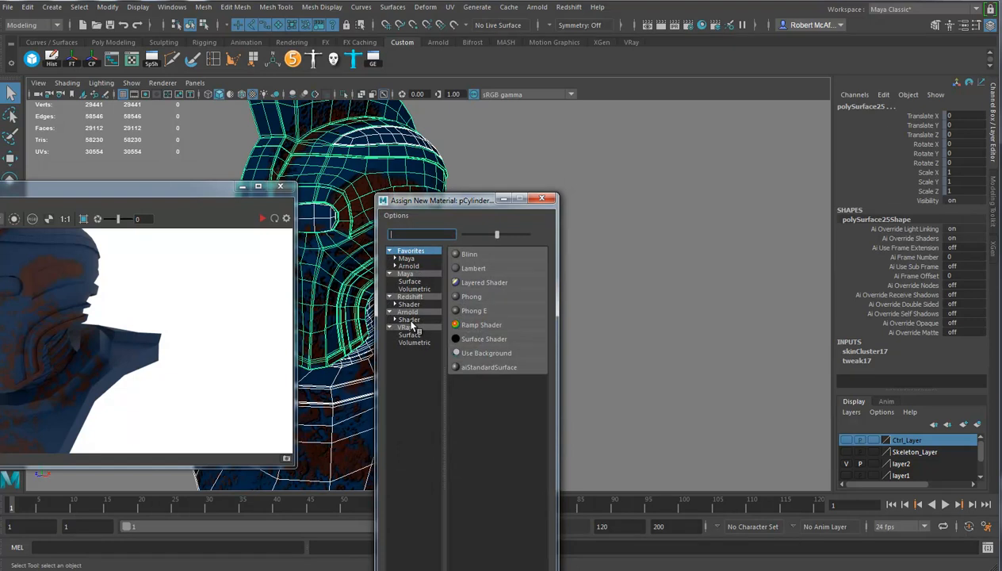
left_click(409, 304)
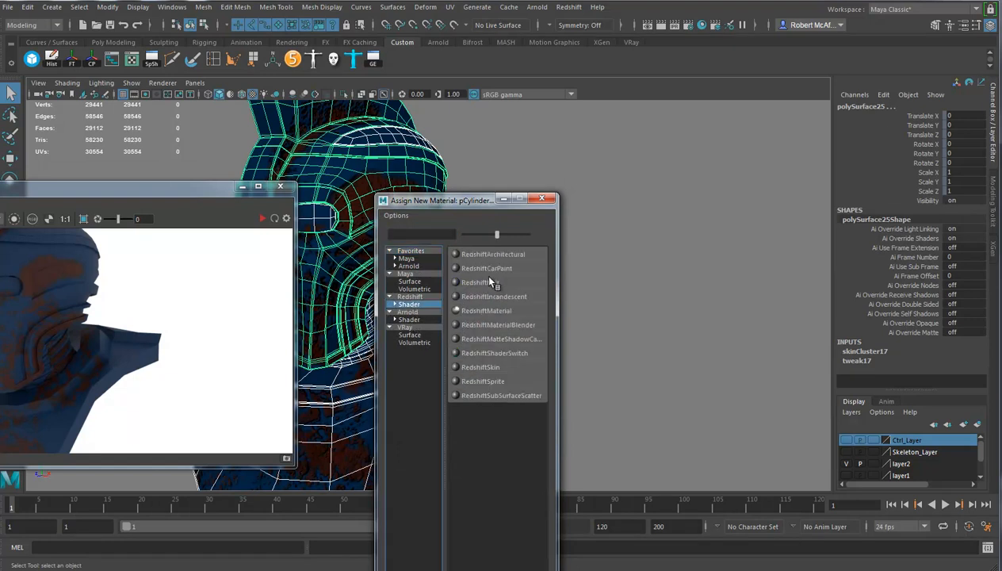
left_click(513, 312)
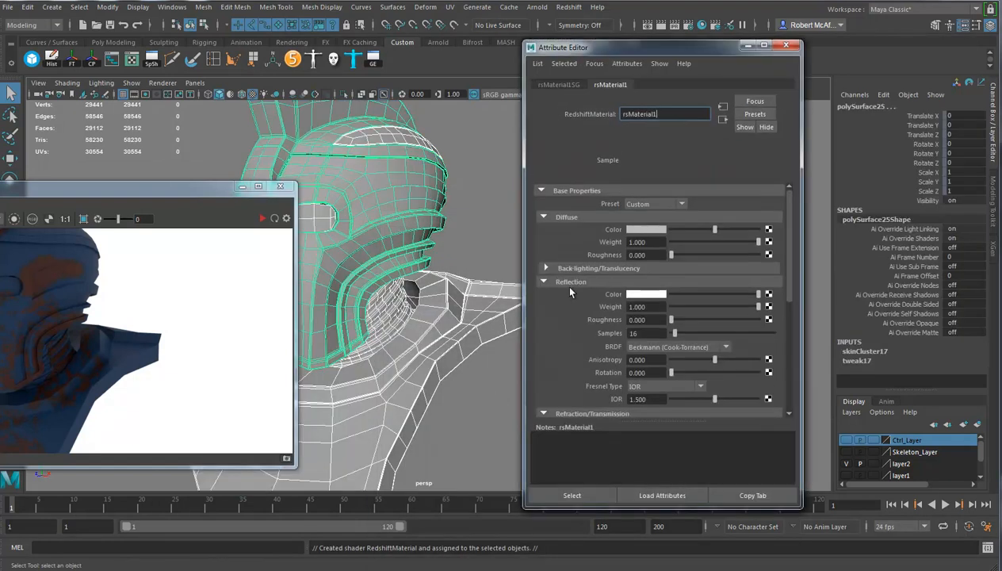
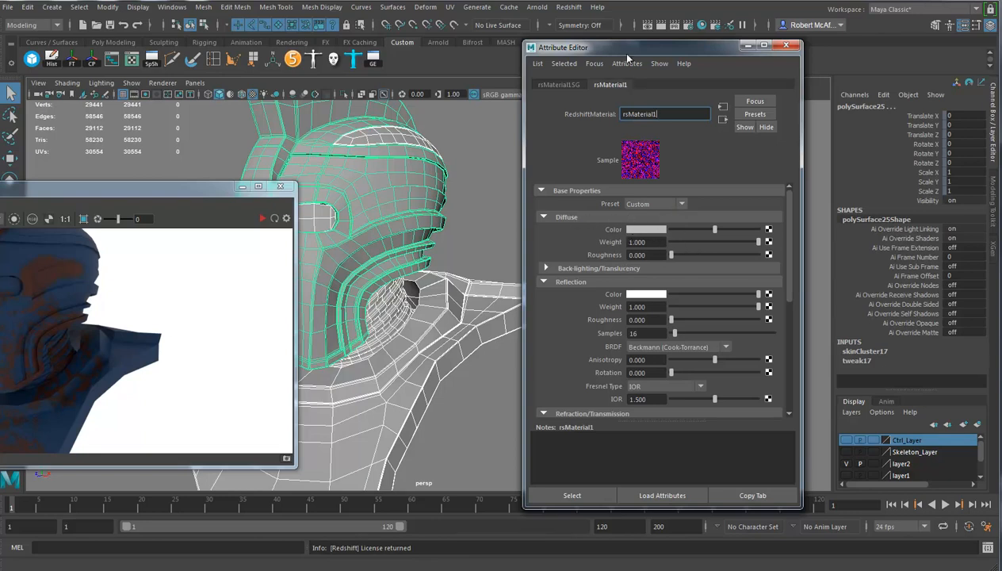
Connect the base color texture file8 from the Hypershade to the diffuse color of rsMaterial1.
left_click(702, 26)
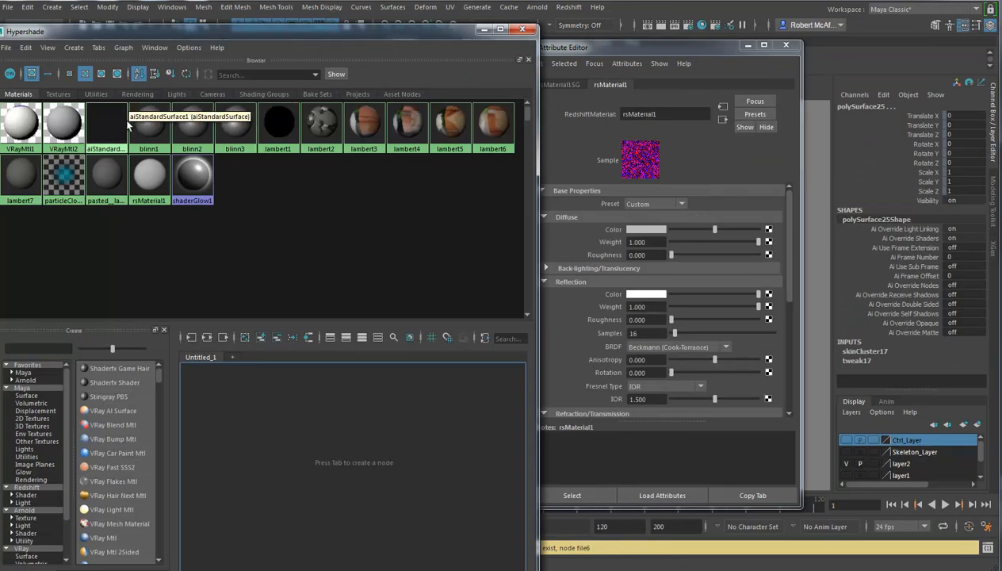
left_click(58, 93)
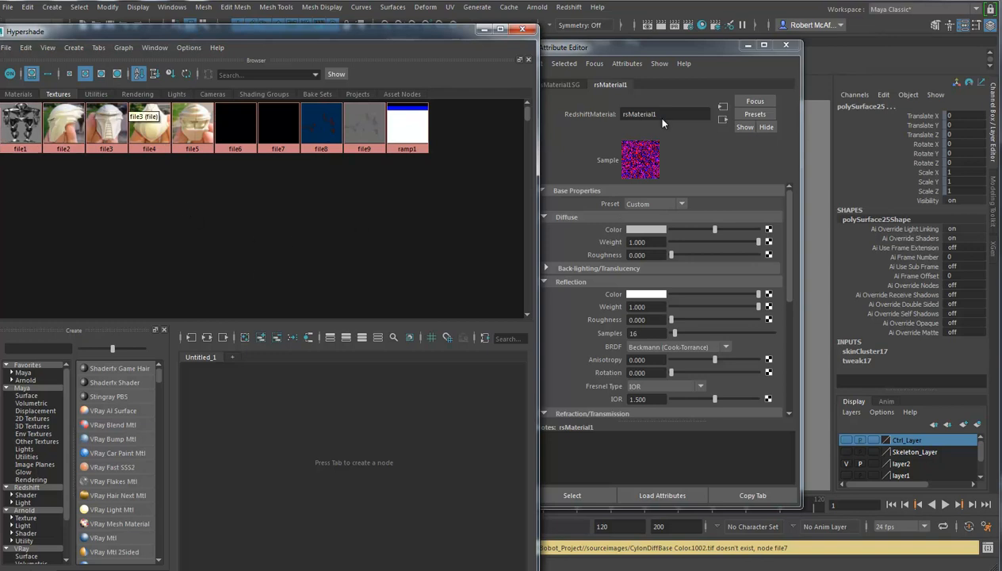
left_click_drag(636, 49, 698, 57)
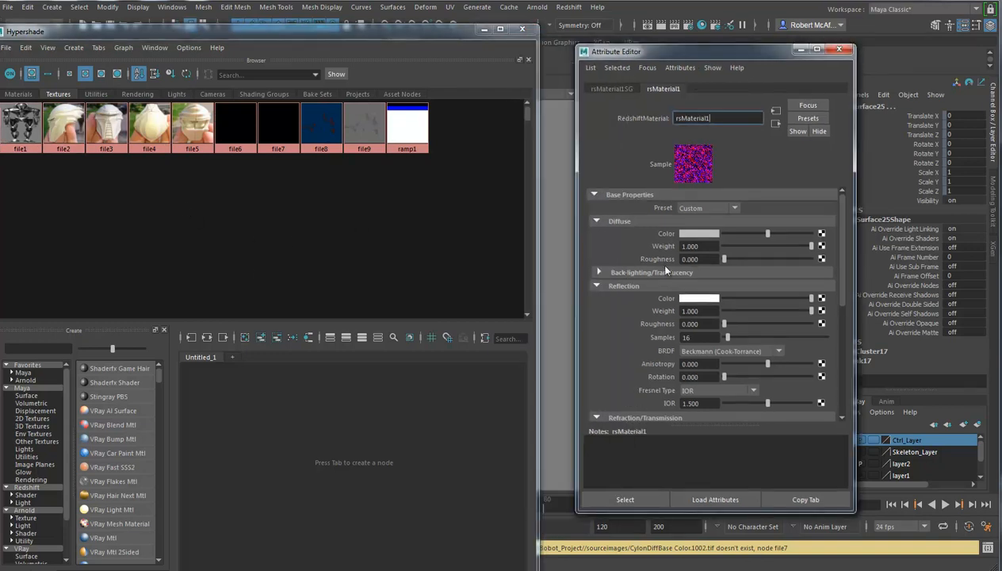
middle_click_drag(318, 130, 683, 239)
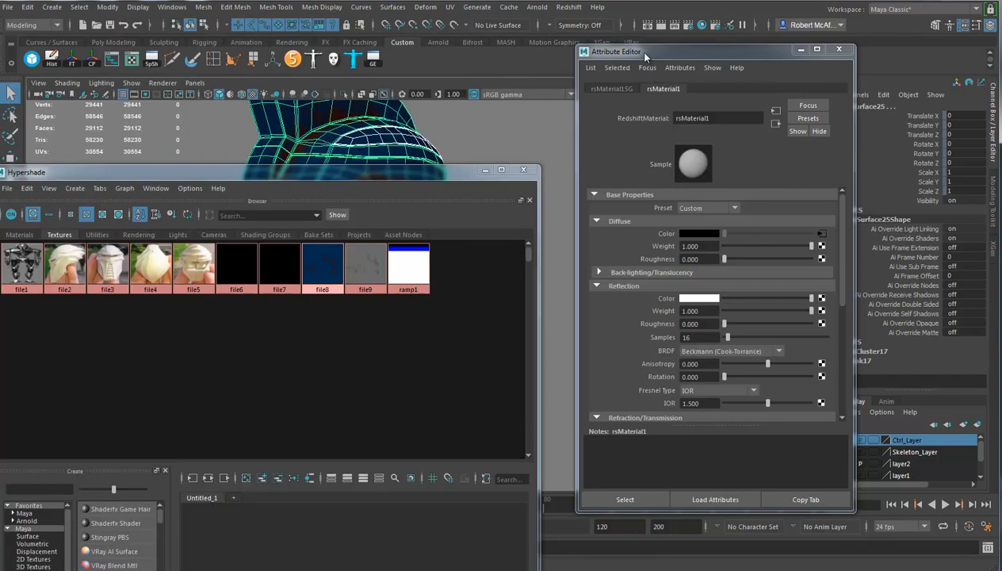
Render the head from the persp camera with Redshift and start a progressive render in Redshift Render View.
left_click(568, 8)
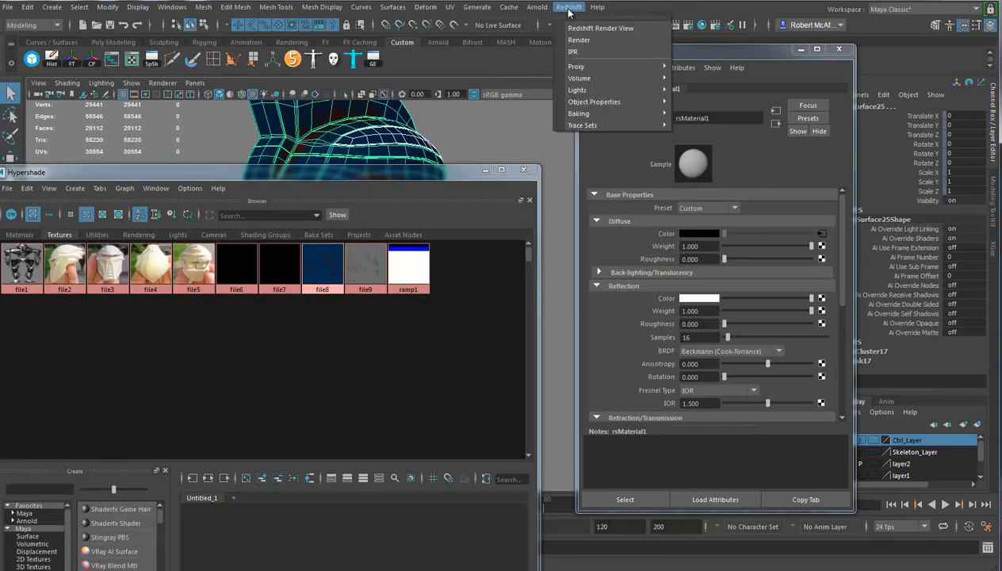
mouse_move(593, 94)
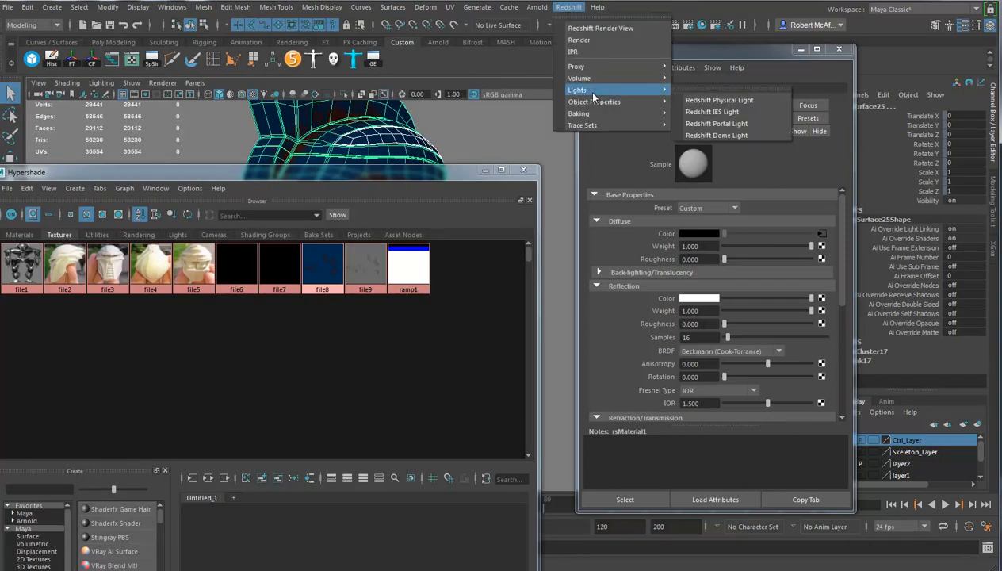
left_click(581, 40)
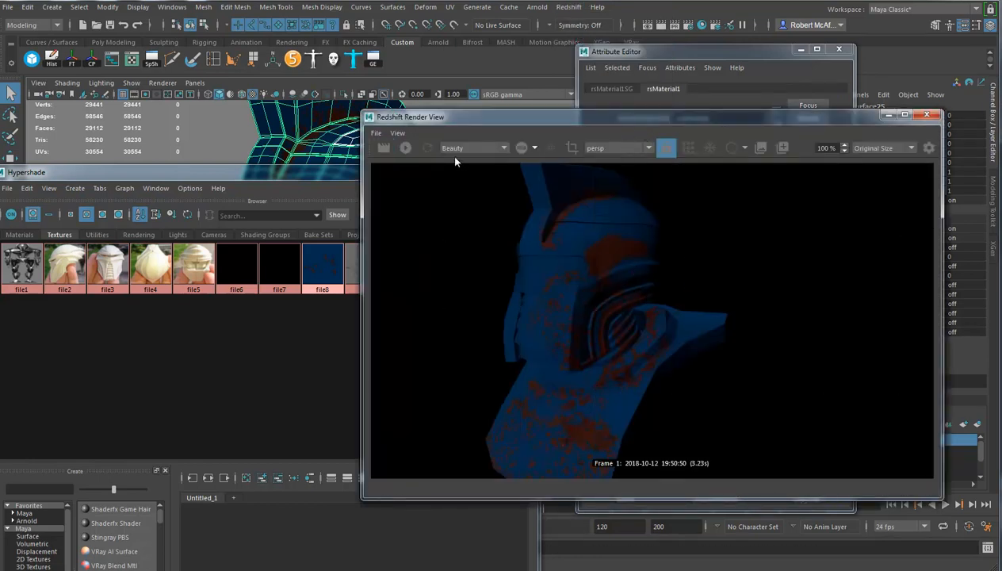
left_click(405, 147)
left_click_drag(562, 127, 228, 125)
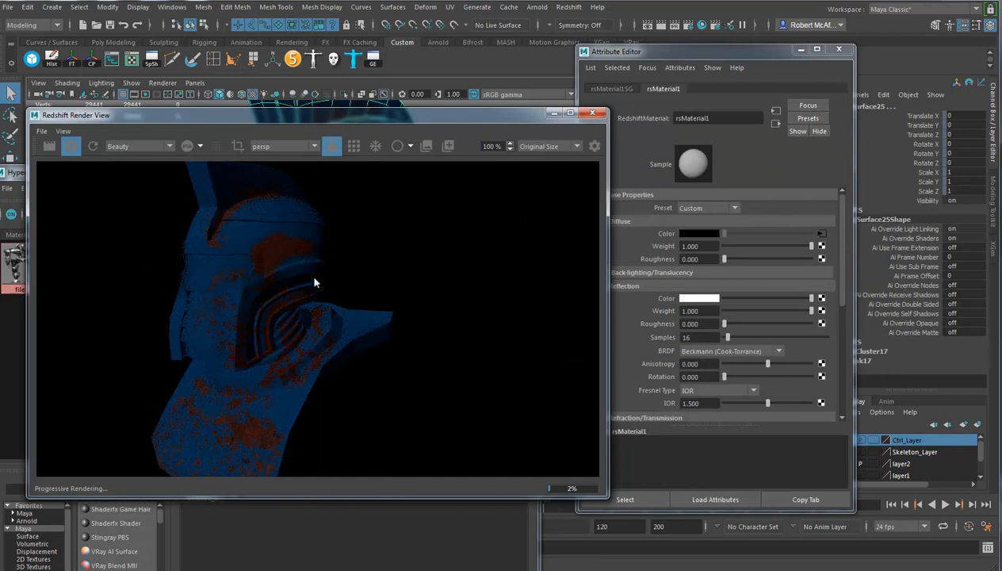
Add a Redshift Dome Light to the scene.
left_click(568, 7)
mouse_move(591, 92)
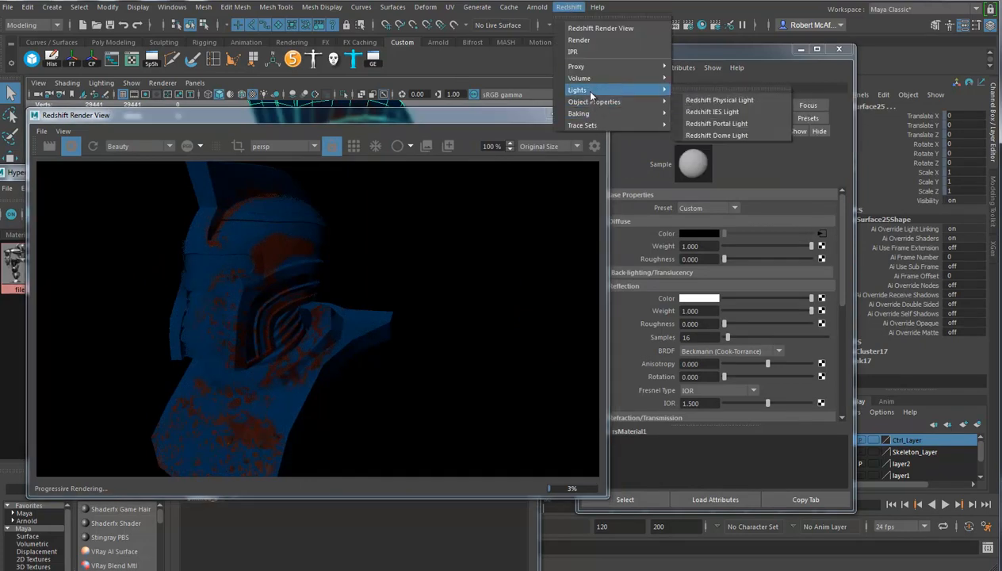
left_click(735, 136)
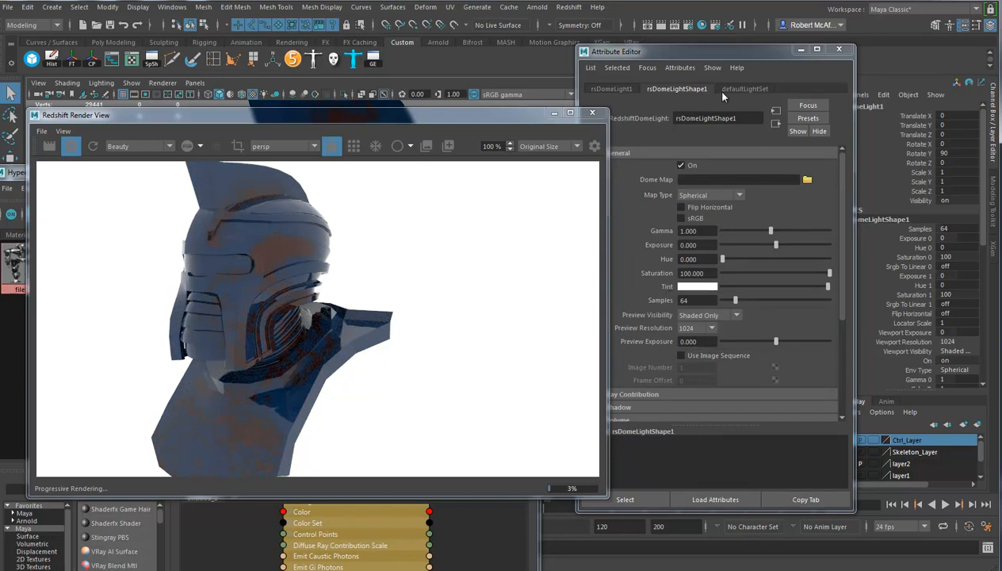
Reselect the head mesh and set rsMaterial1's reflection weight to 0.651, color to light grey and roughness to 0.281.
left_click(372, 107)
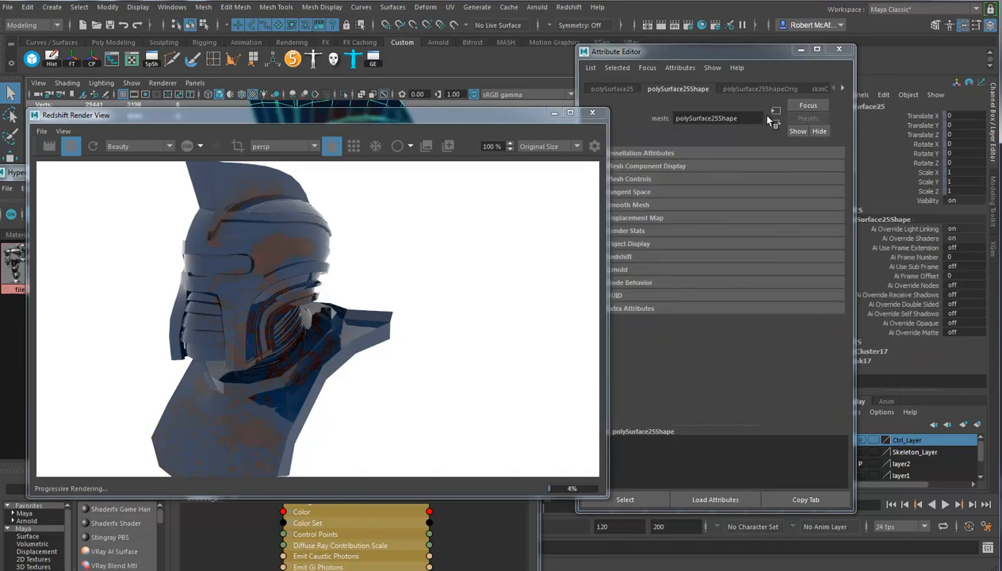
left_click(842, 89)
left_click(842, 89)
left_click(804, 88)
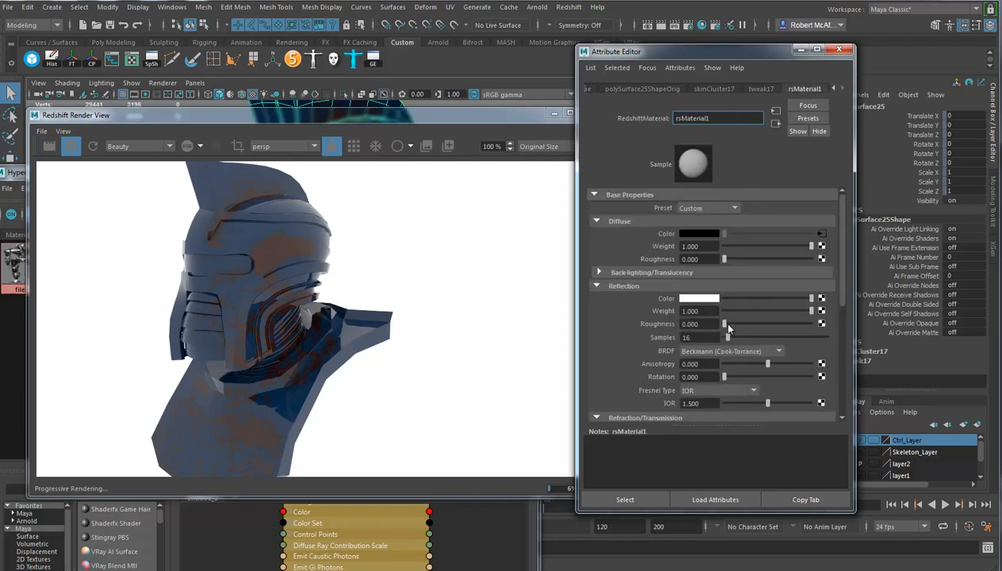
left_click_drag(809, 312, 777, 298)
left_click(784, 298)
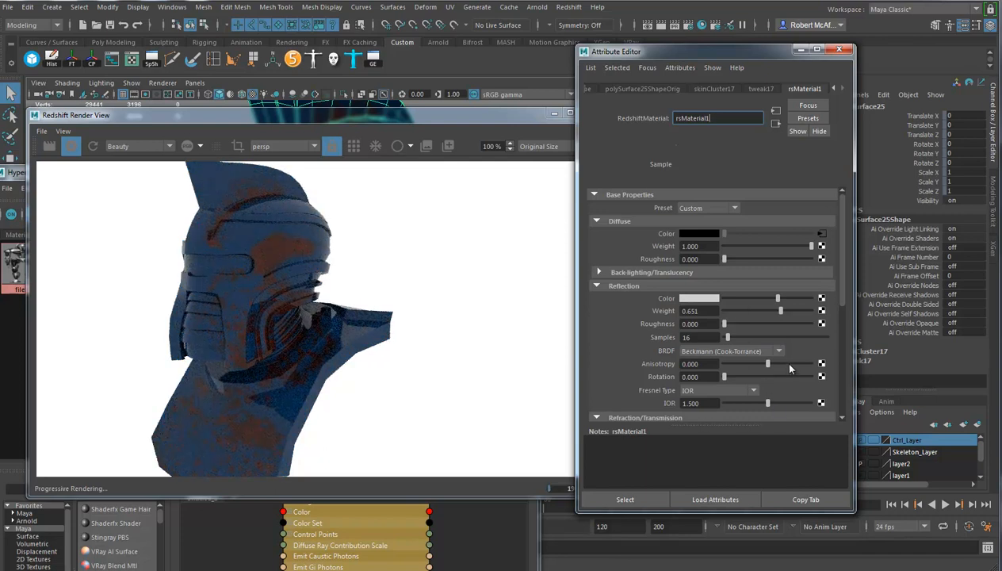
left_click_drag(725, 328, 749, 327)
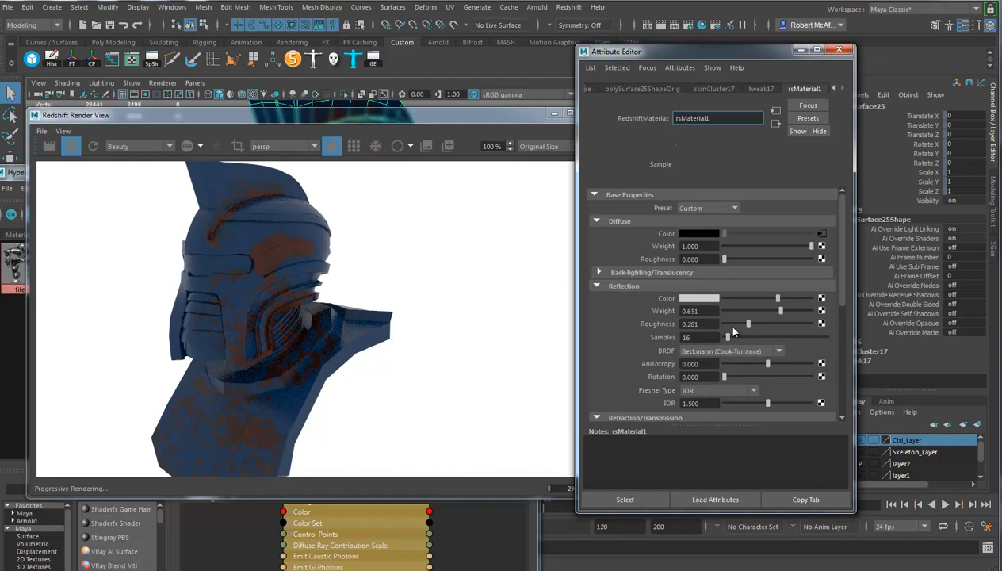
Connect the bump texture file9 from the Hypershade to the overall Bump Map of rsMaterial1.
scroll(731, 341, "down", 3)
scroll(734, 335, "down", 3)
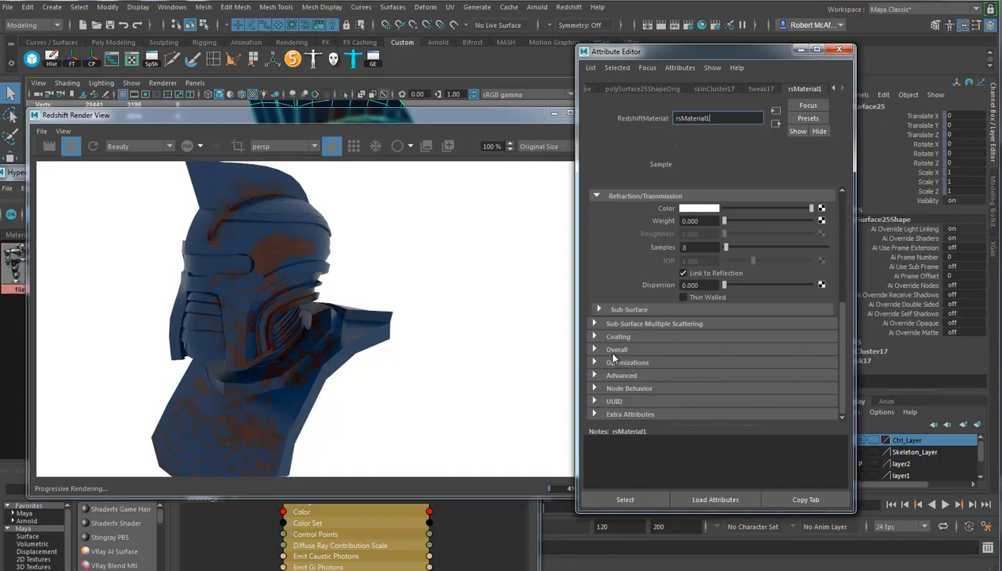
left_click(596, 349)
scroll(692, 376, "down", 1)
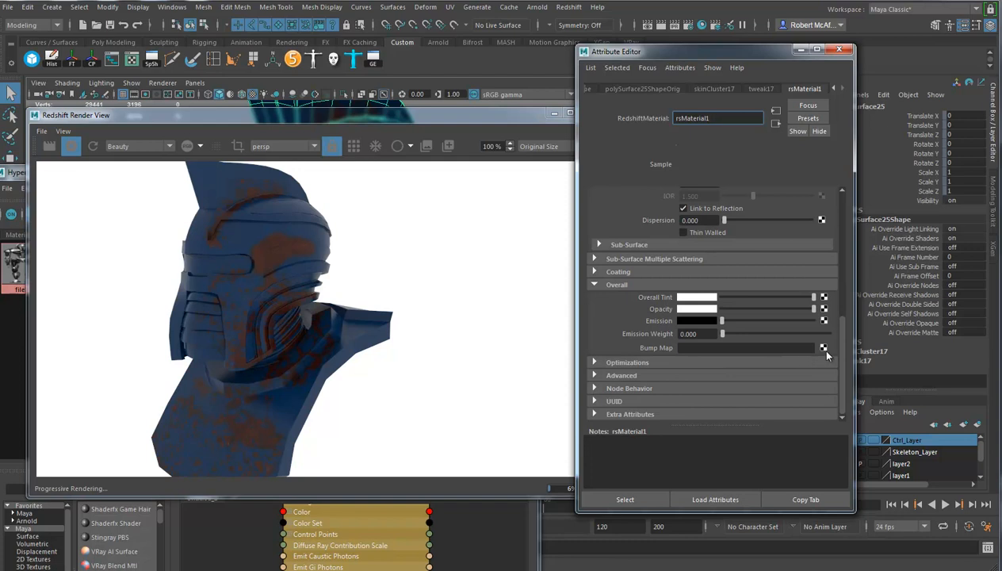
left_click(11, 174)
middle_click_drag(366, 271, 645, 346)
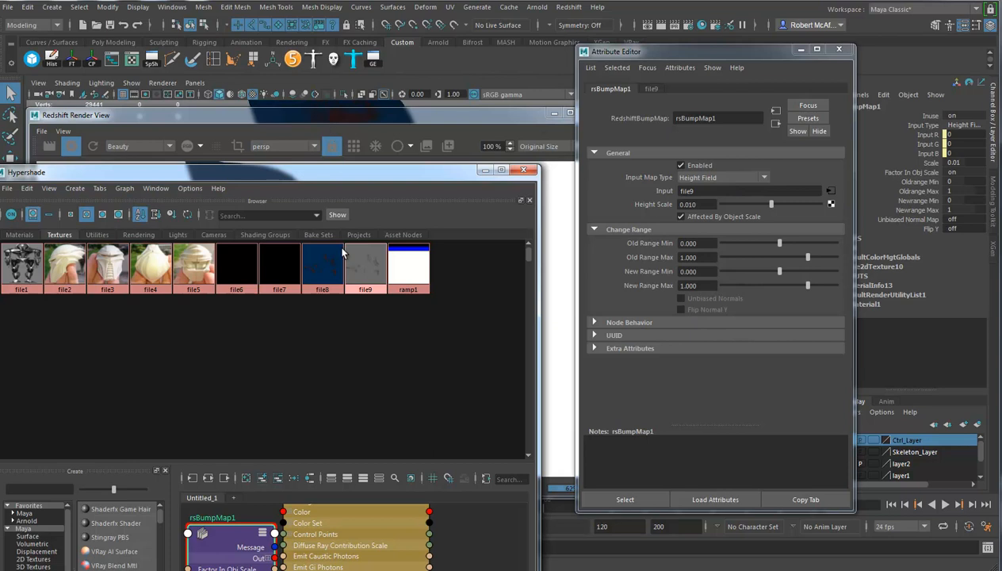
Reselect the head mesh and graph its material network in the Hypershade.
left_click_drag(345, 172, 424, 62)
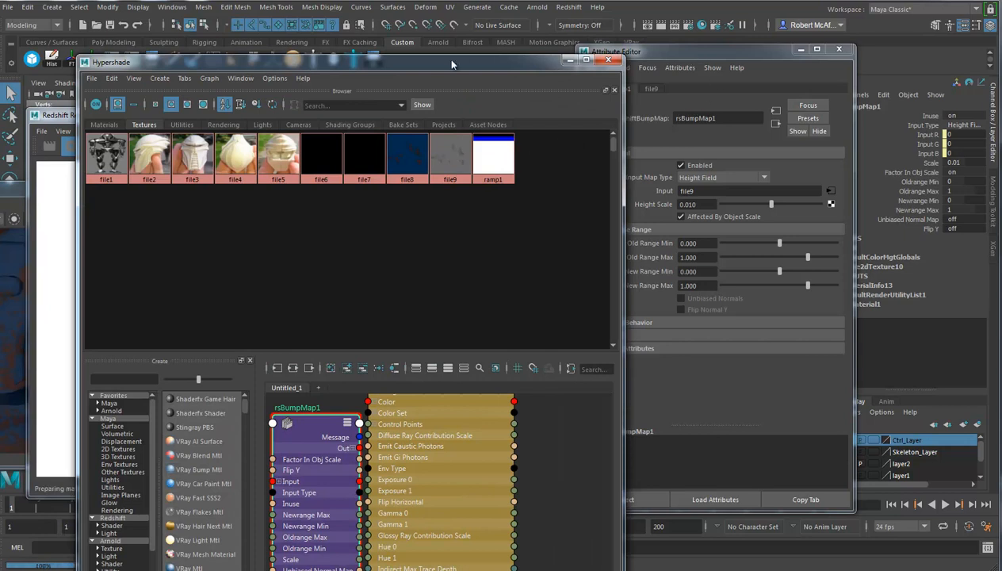
left_click_drag(351, 62, 334, 187)
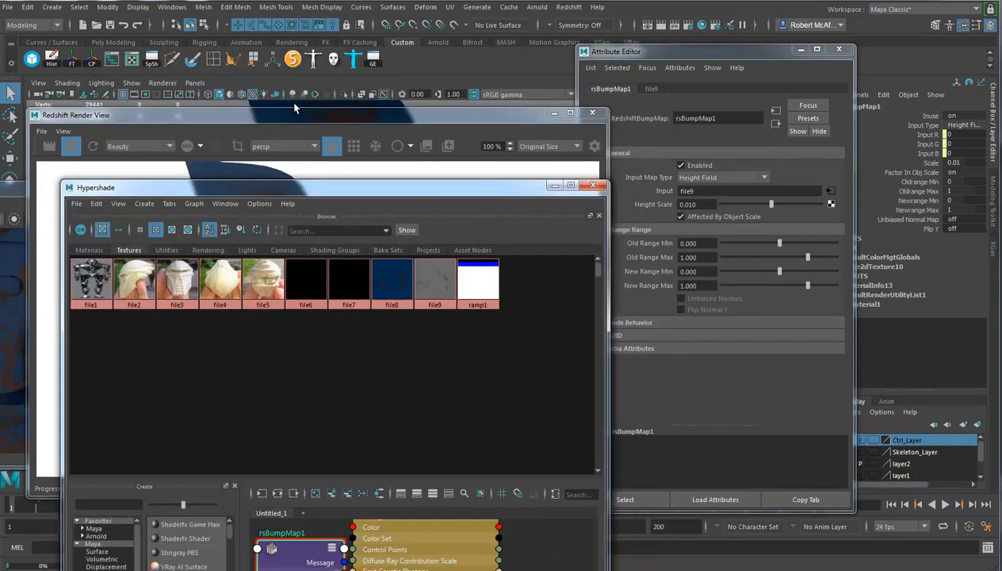
left_click(292, 106)
left_click_drag(360, 187, 374, 31)
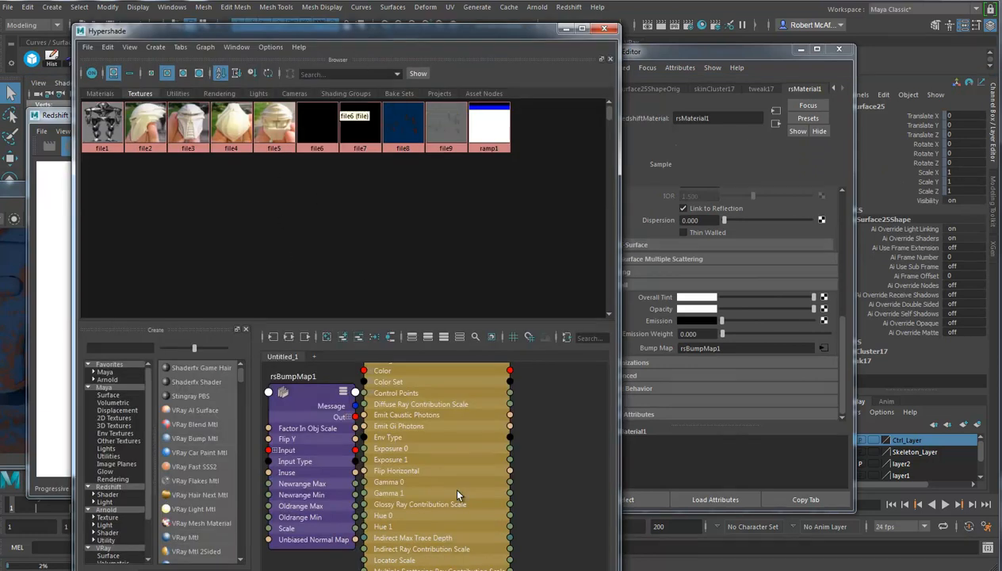
left_click(389, 337)
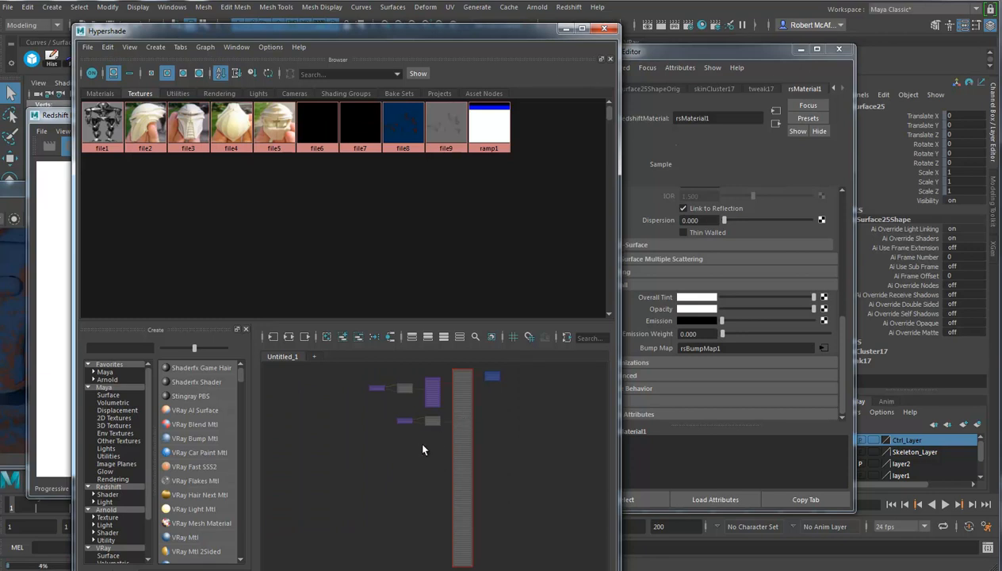
Select the rsMaterial1 node in the Hypershade graph and collapse it to its simplest display without listed attributes.
scroll(420, 447, "up", 3)
middle_click_drag(495, 450, 442, 519, "alt")
left_click(442, 517)
scroll(463, 476, "up", 2)
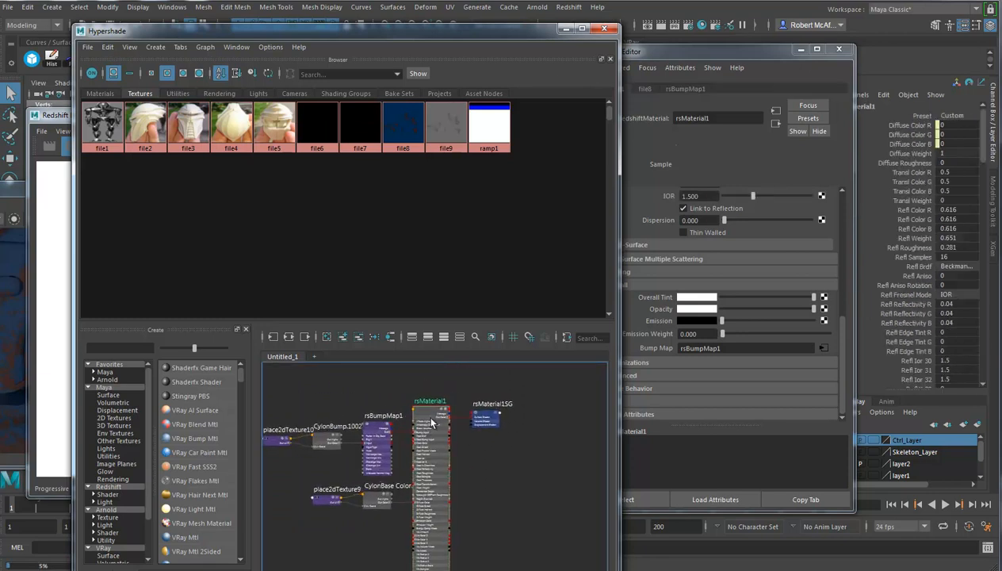
scroll(428, 444, "up", 3)
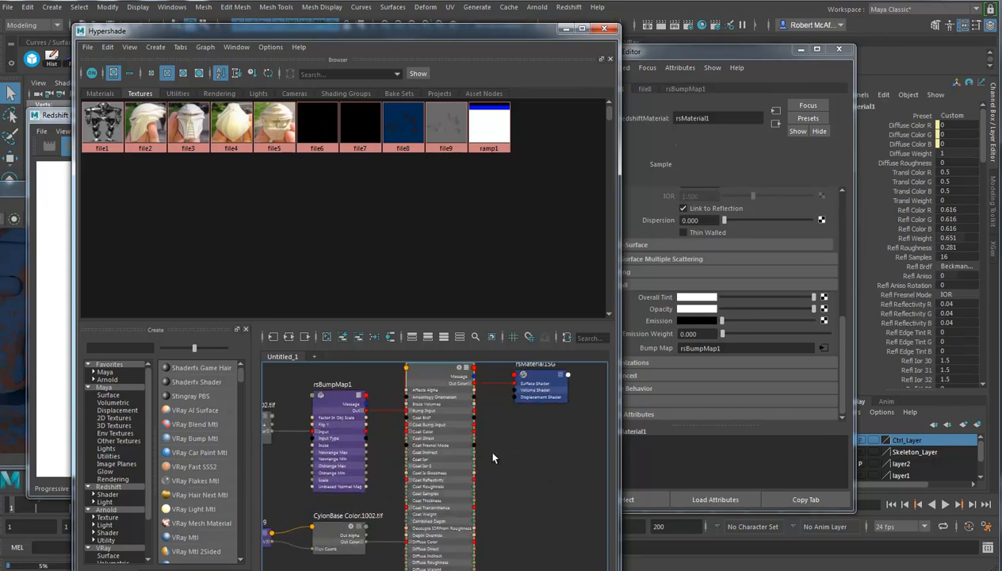
middle_click_drag(469, 418, 469, 457, "alt")
key("1")
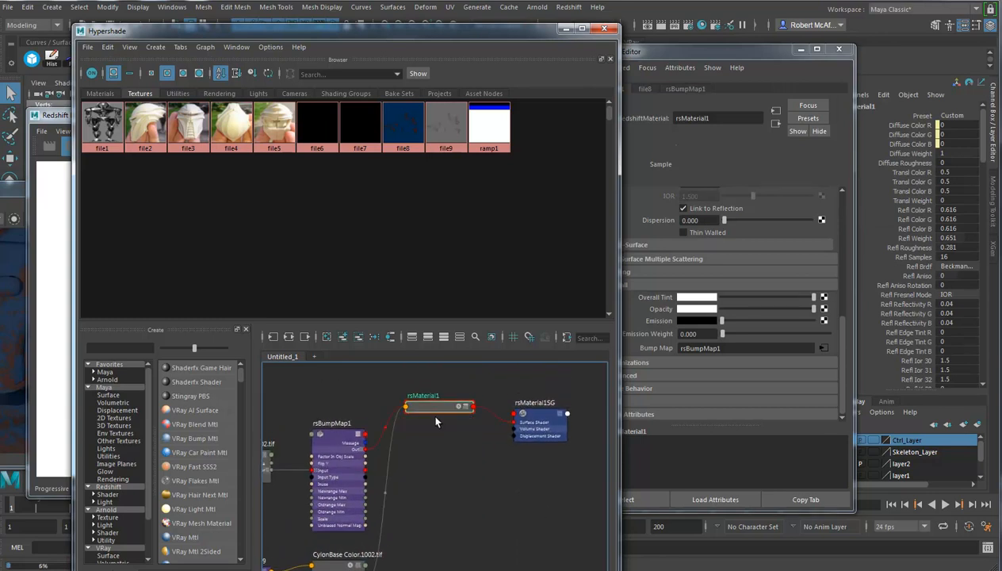
Expand the rsMaterial1 node to all its attributes, then reduce its display to connected attributes only.
key("3")
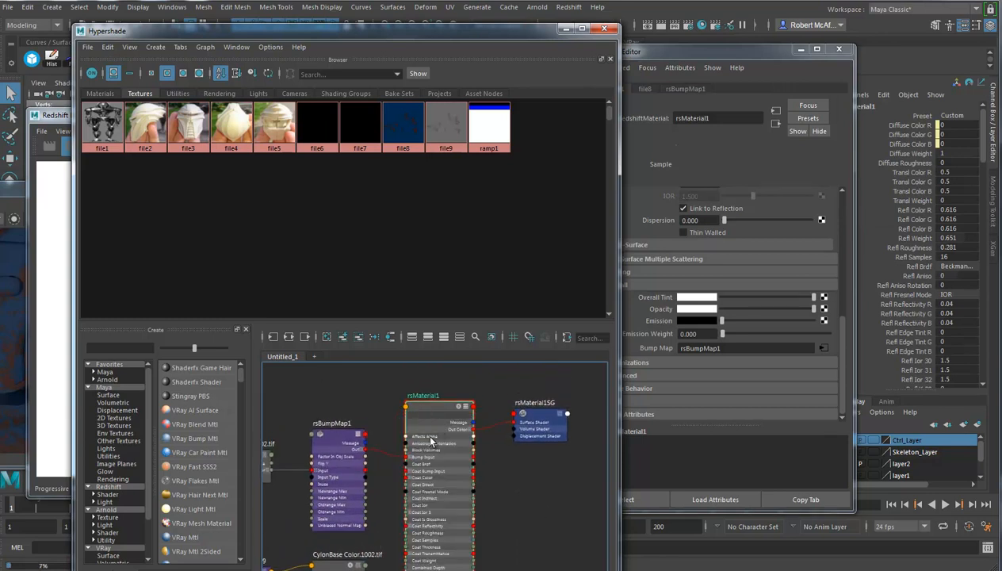
middle_click_drag(487, 498, 474, 515, "alt")
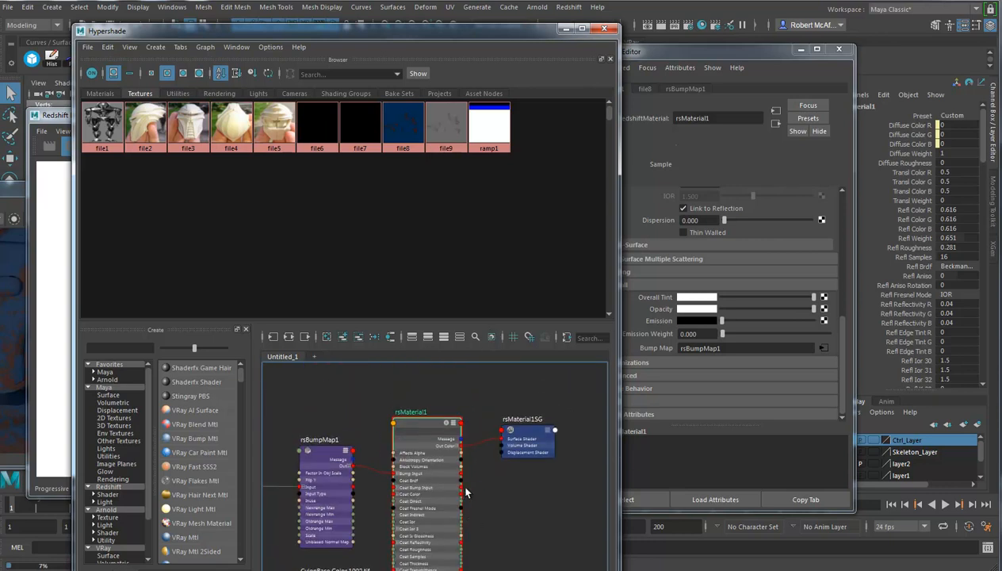
key("1")
key("2")
right_click_drag(423, 469, 452, 477, "alt")
Select the rsBumpMap1 node in the Hypershade graph, reposition it slightly and bring its attributes fully into view.
left_click(452, 474)
middle_click_drag(452, 475, 601, 474, "alt")
left_click_drag(443, 415, 433, 403)
left_click_drag(673, 55, 734, 58)
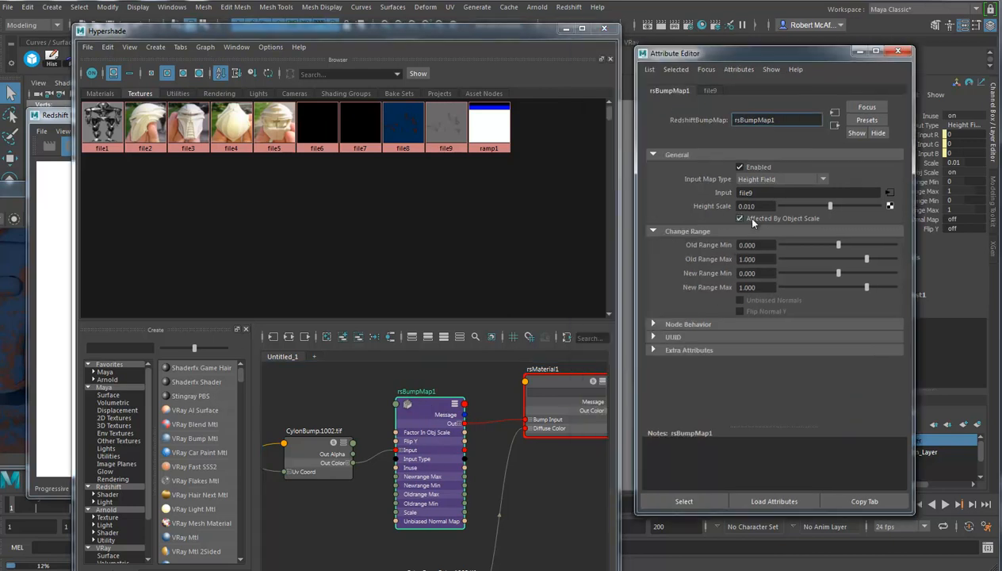
Set rsBumpMap1's height scale to 1.060 with the Redshift render in view, and show the attributes of its input texture file9.
left_click(55, 117)
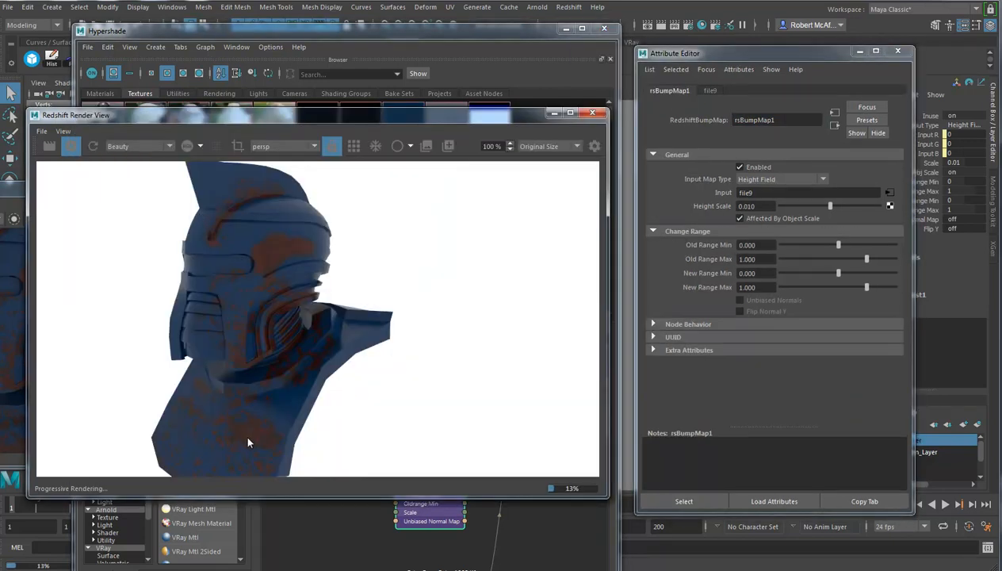
left_click(753, 206)
left_click_drag(828, 208, 858, 209)
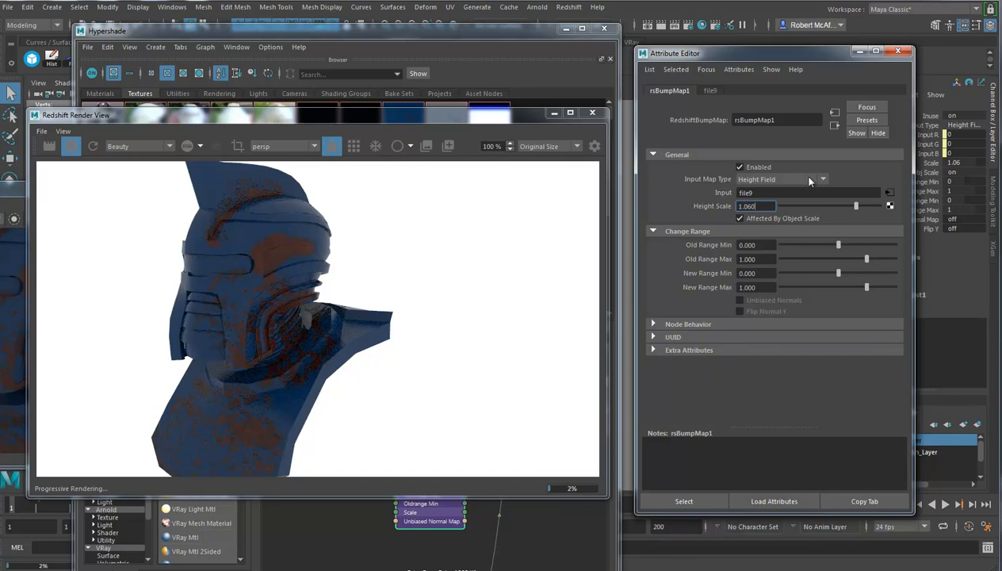
left_click(708, 91)
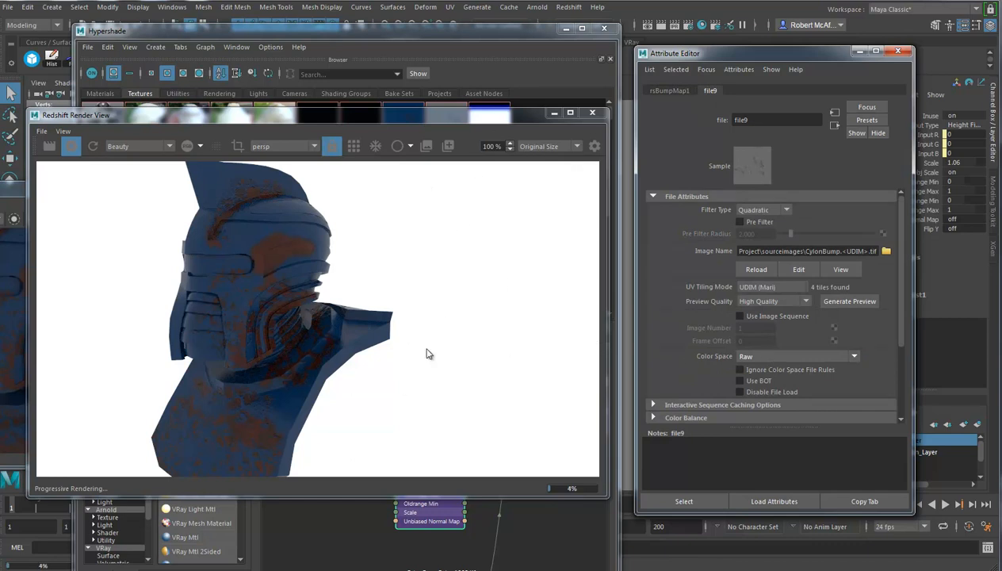
left_click_drag(627, 457, 591, 450, "alt")
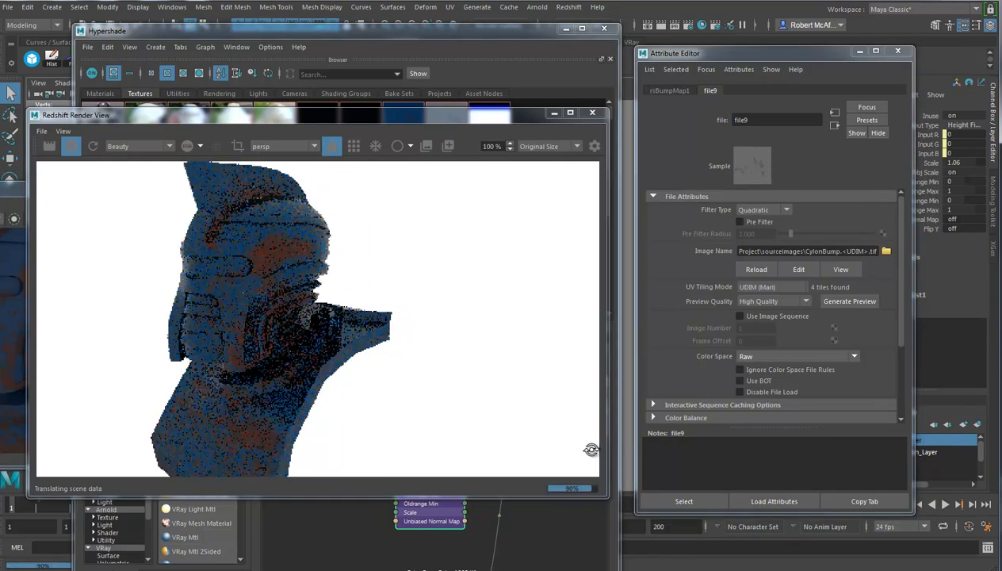
Close the Hypershade and Attribute Editor and arrange the Arnold and Redshift renders side by side with the head framed for comparison.
left_click_drag(427, 117, 611, 129)
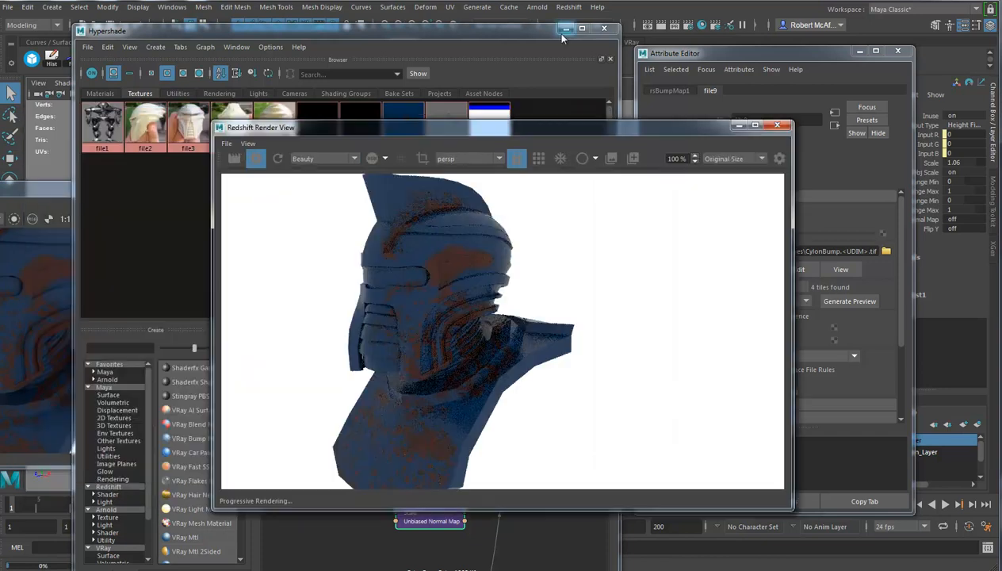
left_click(604, 29)
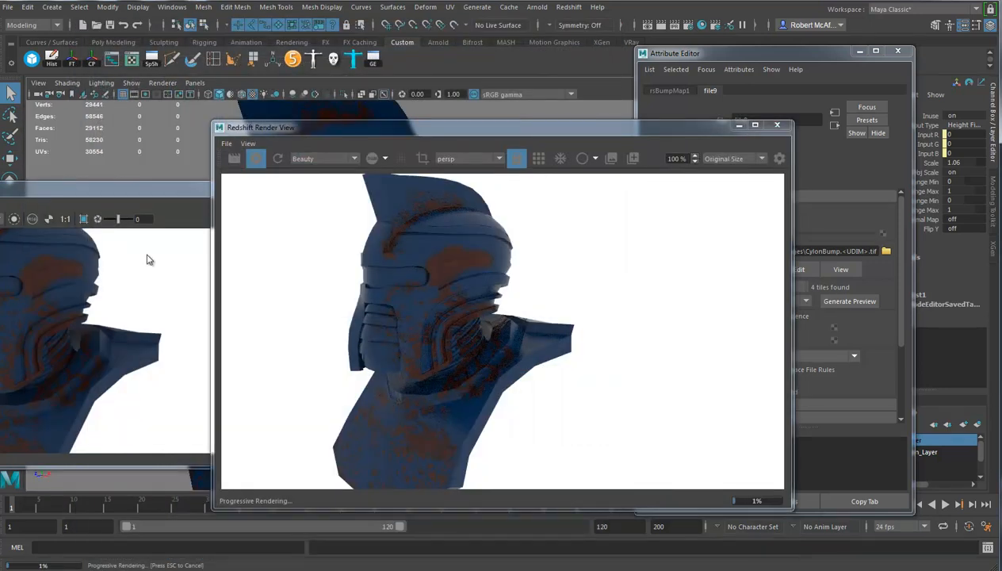
left_click_drag(435, 129, 640, 124)
left_click_drag(134, 194, 238, 163)
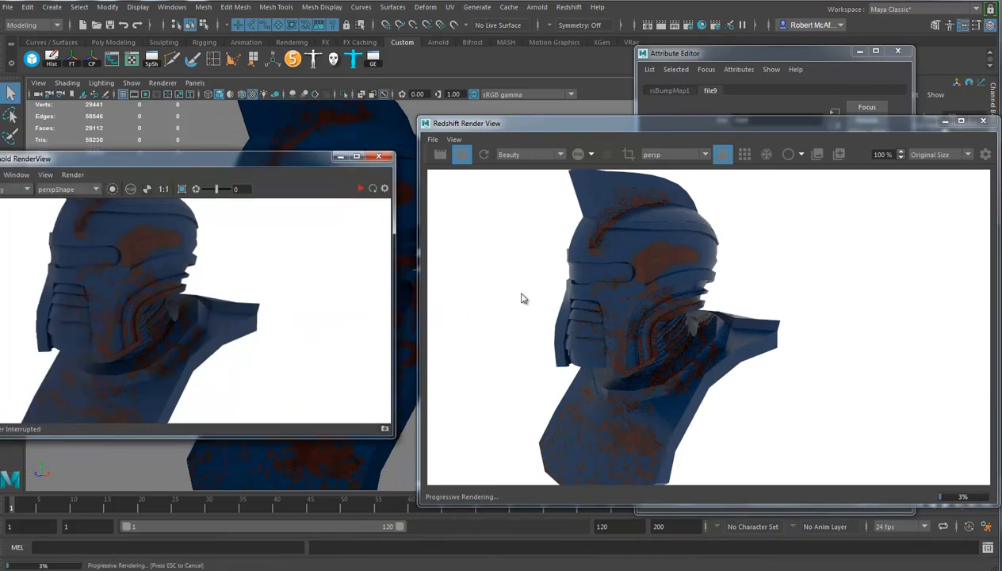
left_click(898, 50)
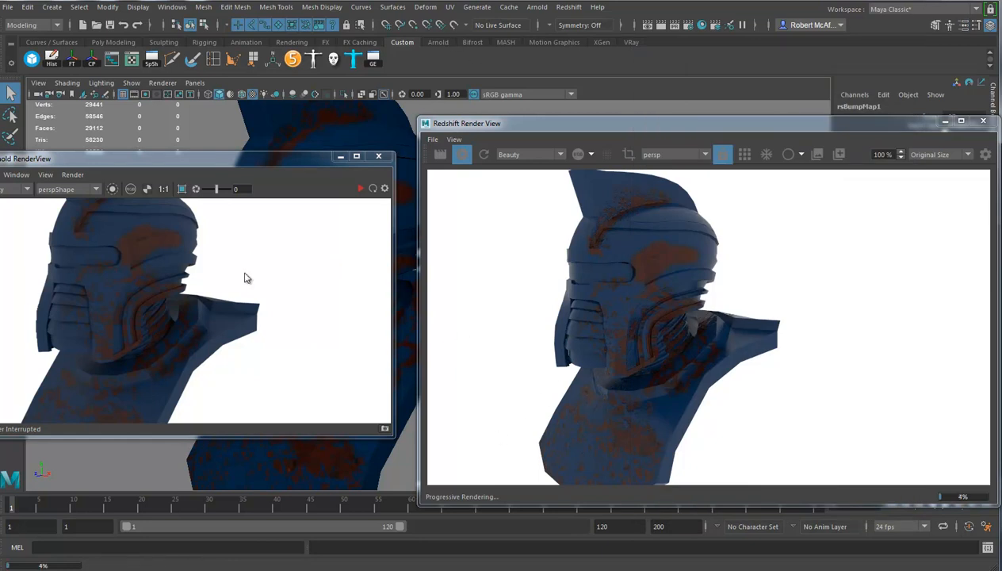
left_click_drag(212, 316, 229, 349)
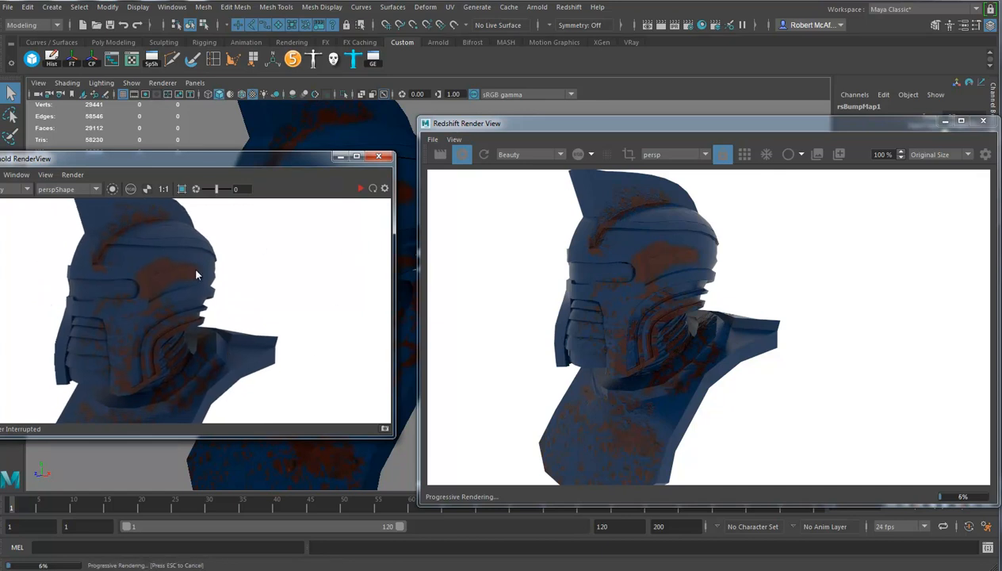
Set Redshift's primary GI engine to Irradiance Cache and the secondary to Brute Force, then return to the Redshift render.
left_click(695, 27)
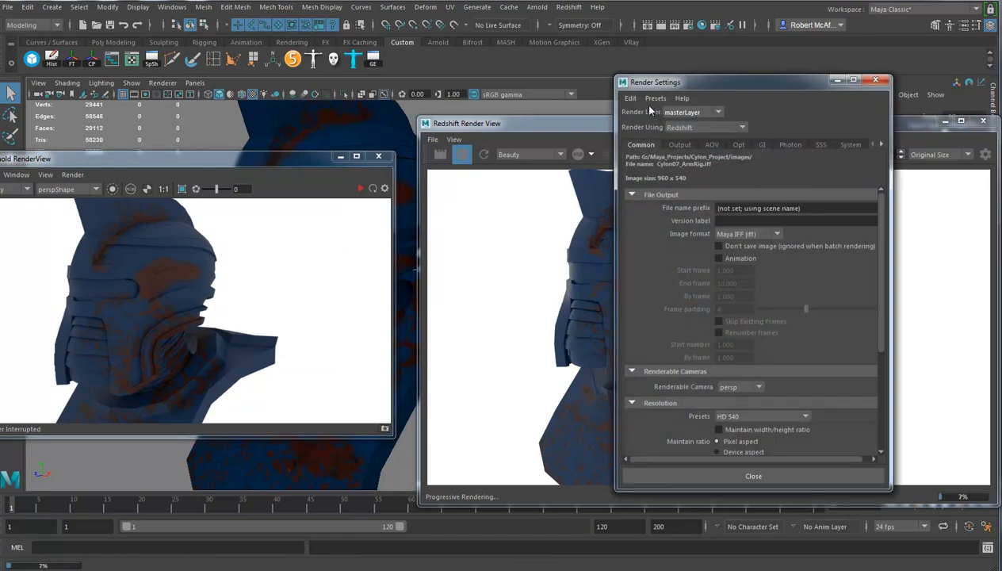
left_click(761, 145)
left_click(738, 173)
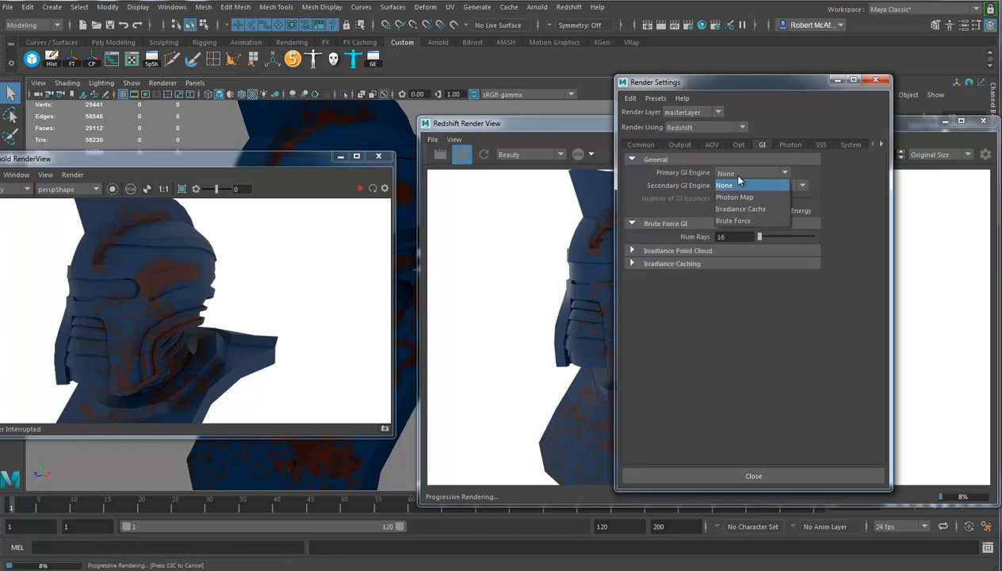
left_click(742, 210)
left_click(758, 186)
left_click(737, 233)
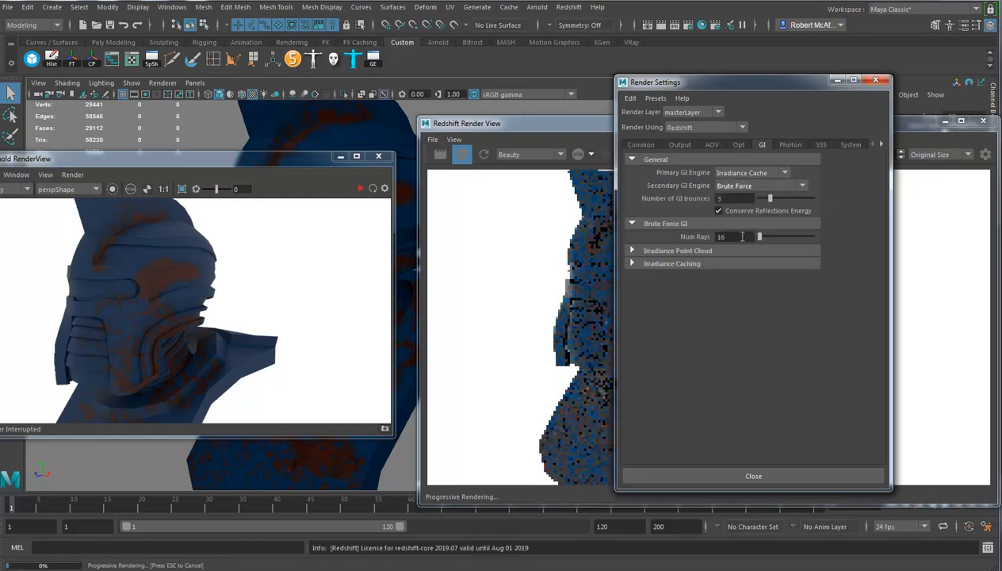
left_click(542, 143)
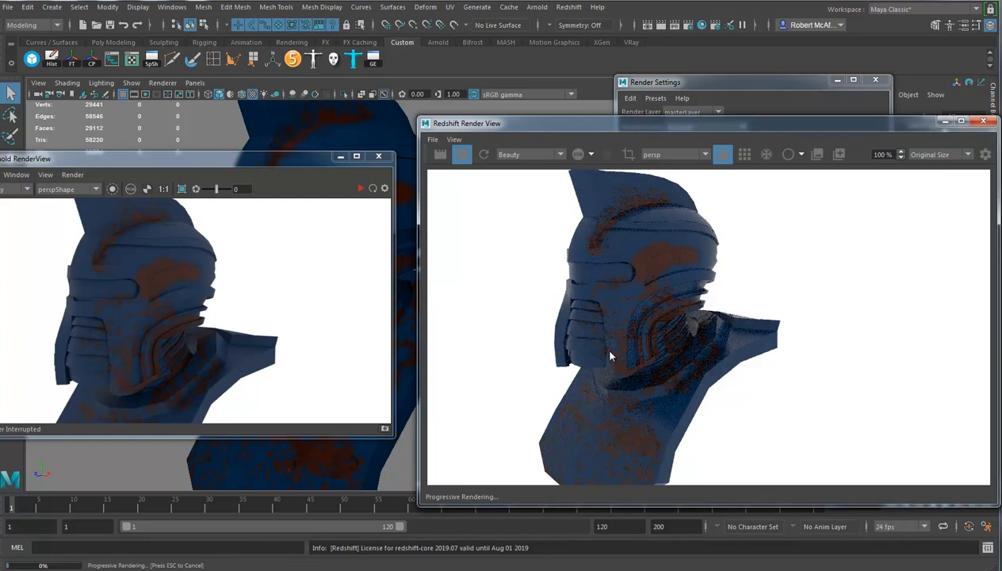